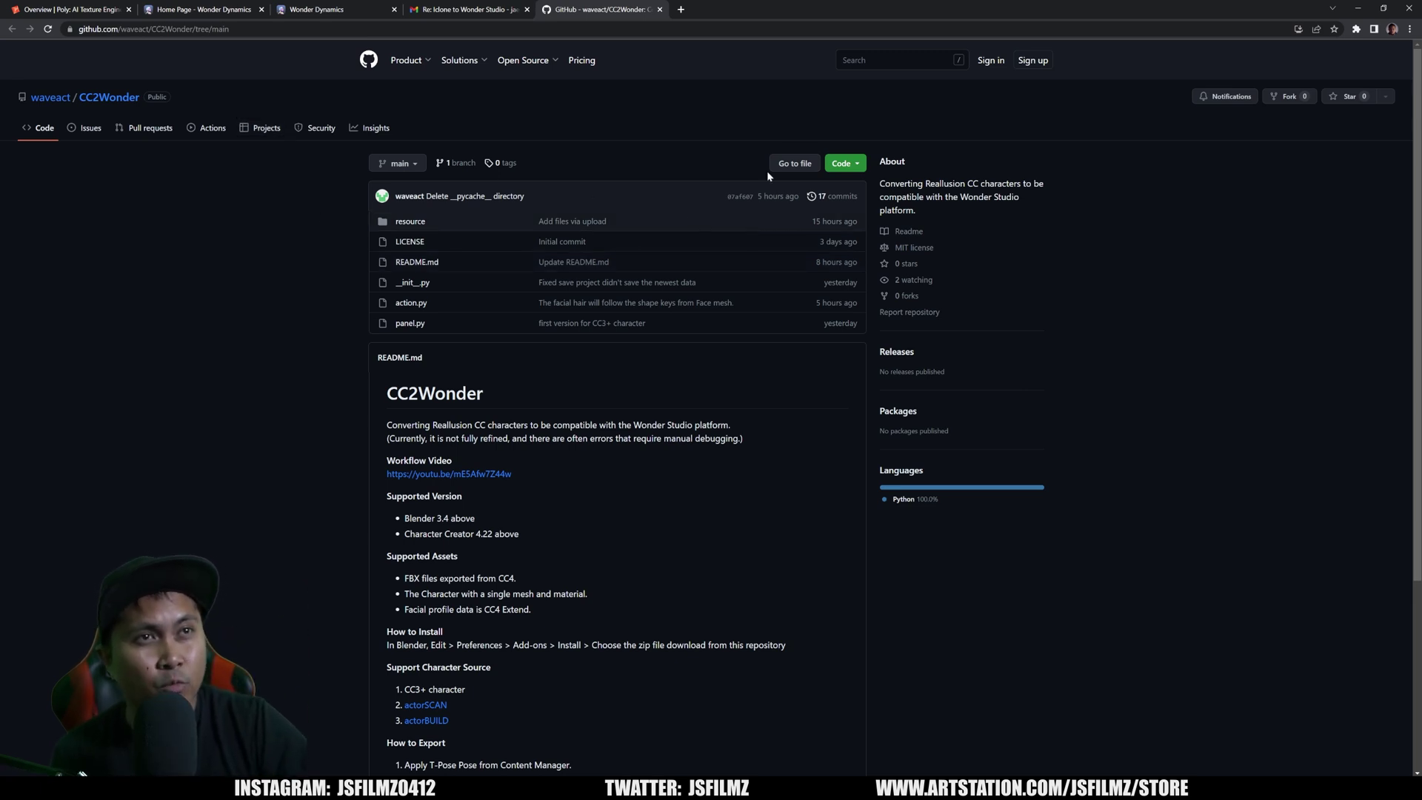
- Download the CC2Wonder repository as a ZIP and confirm the README lists Blender 3.4 and above
{"action": "left_click", "coordinate": [844, 163]}
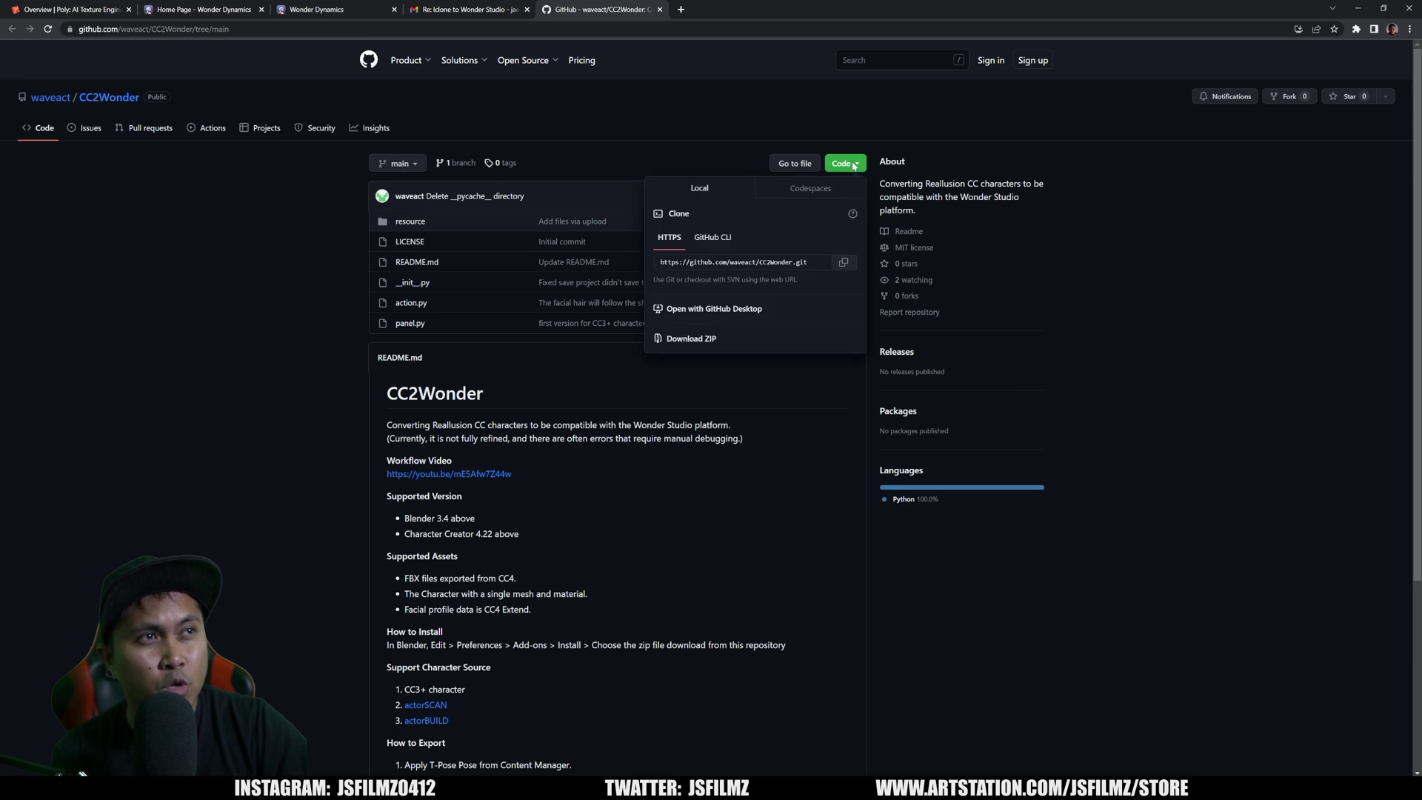
{"action": "left_click", "coordinate": [684, 340]}
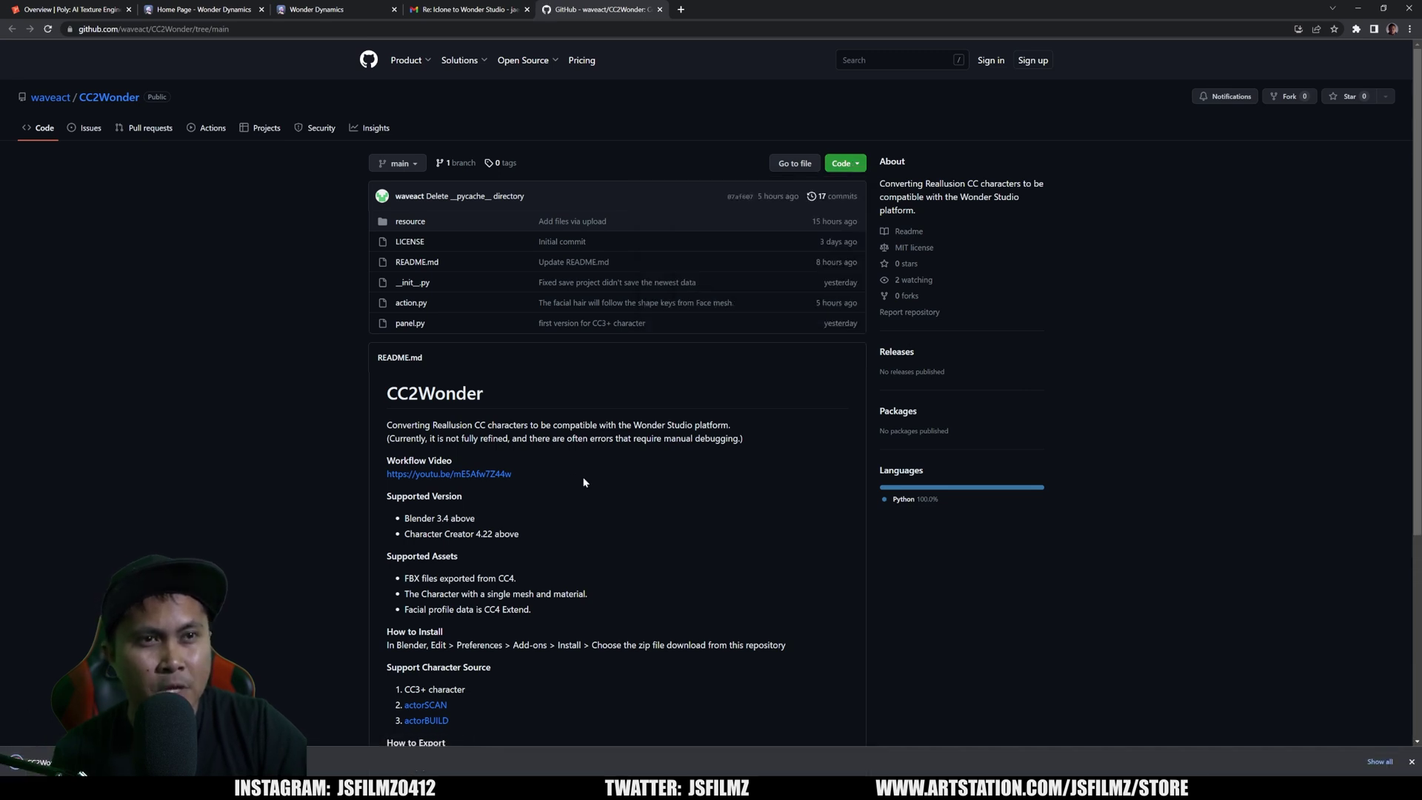
{"action": "scroll", "coordinate": [585, 482], "scroll_direction": "down", "scroll_amount": 1}
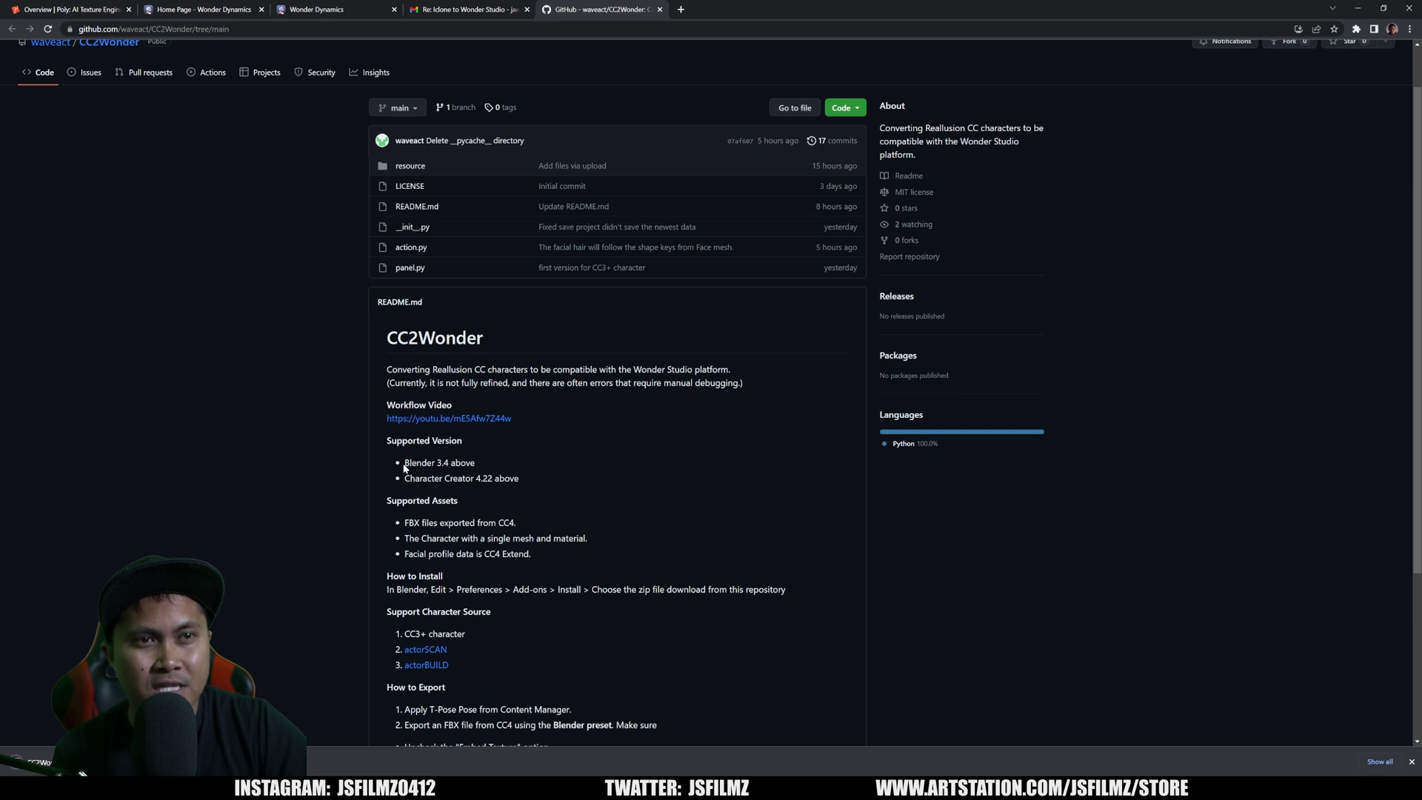
{"action": "left_click_drag", "start_coordinate": [405, 464], "coordinate": [476, 478]}
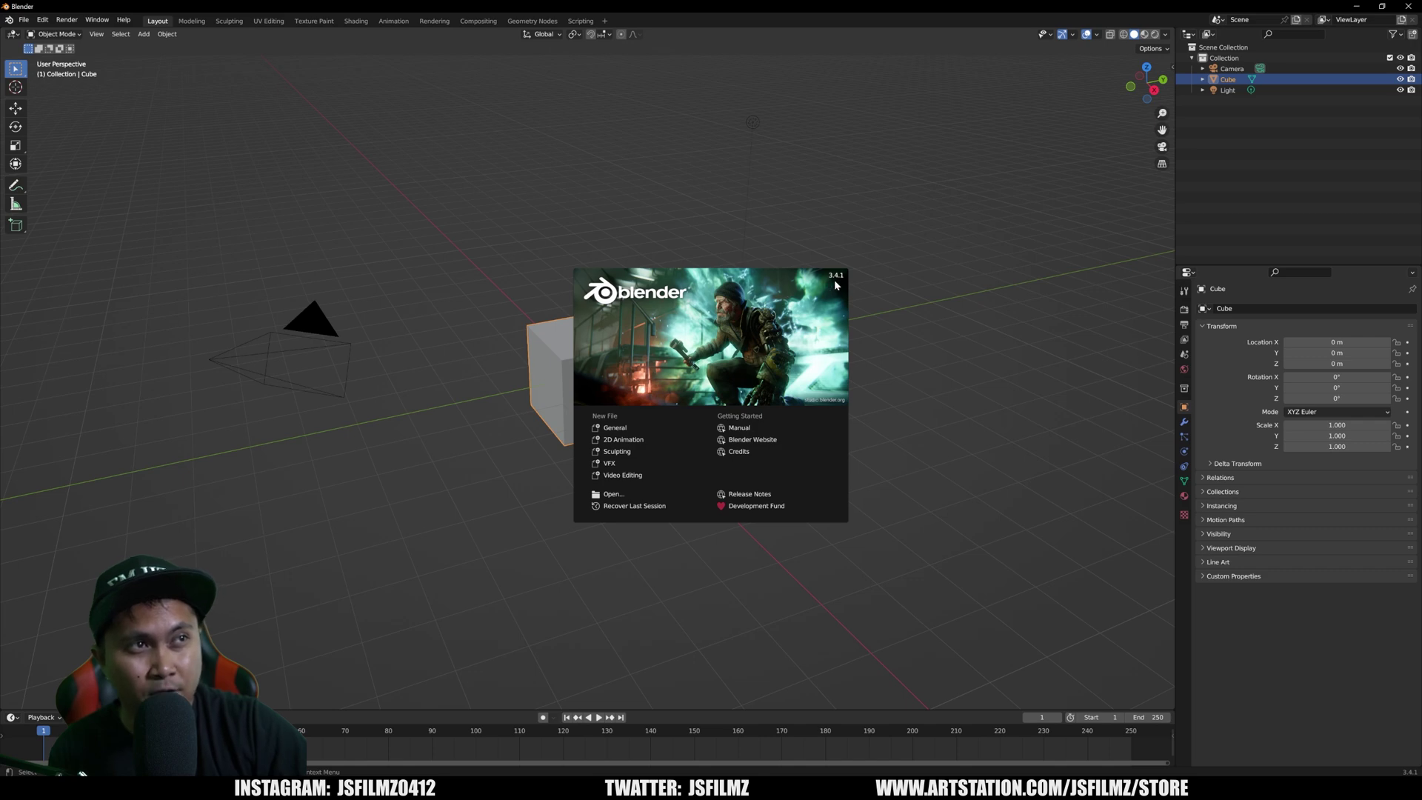
- Dismiss the Blender splash screen and delete the default cube and camera
{"action": "left_click", "coordinate": [892, 334]}
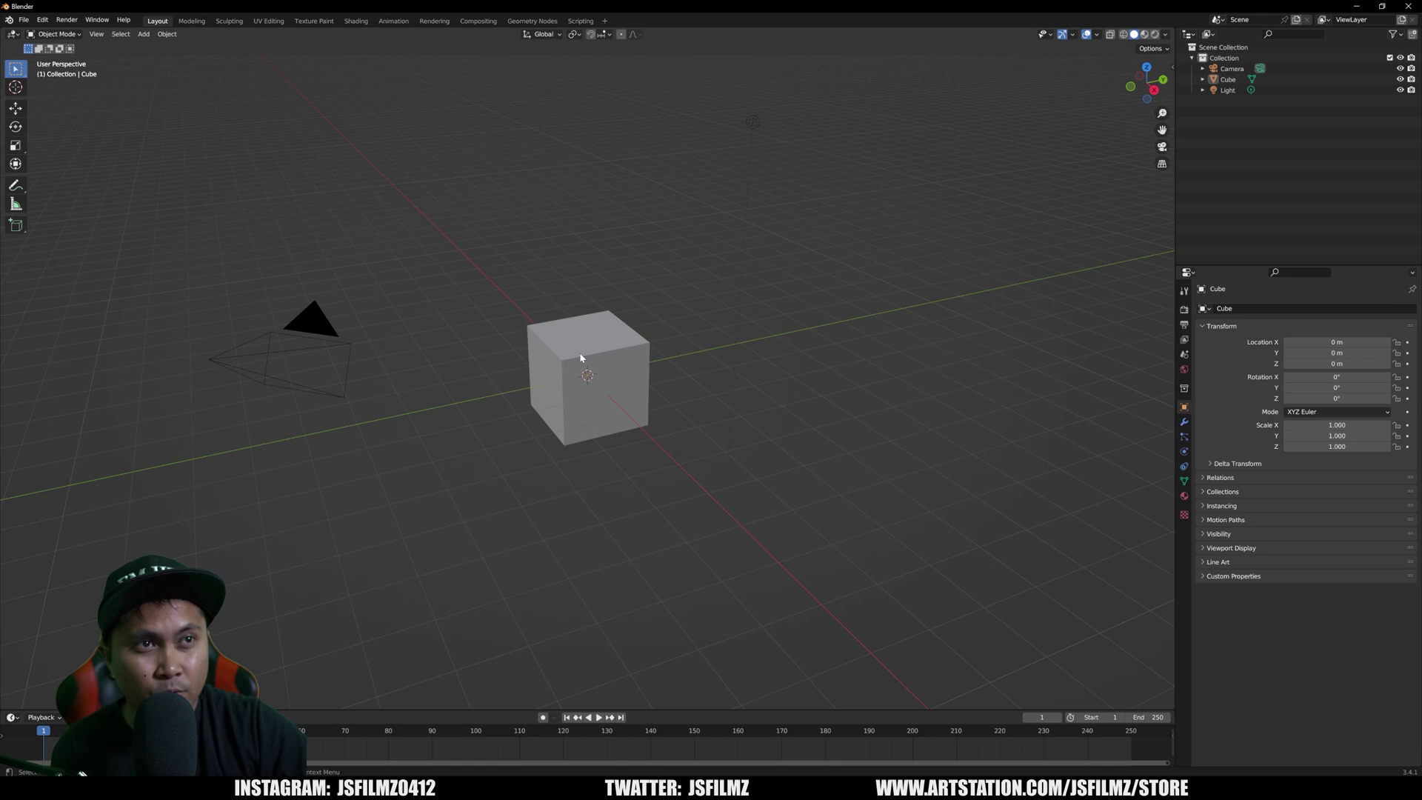
{"action": "key", "text": "Delete"}
{"action": "left_click", "coordinate": [324, 315]}
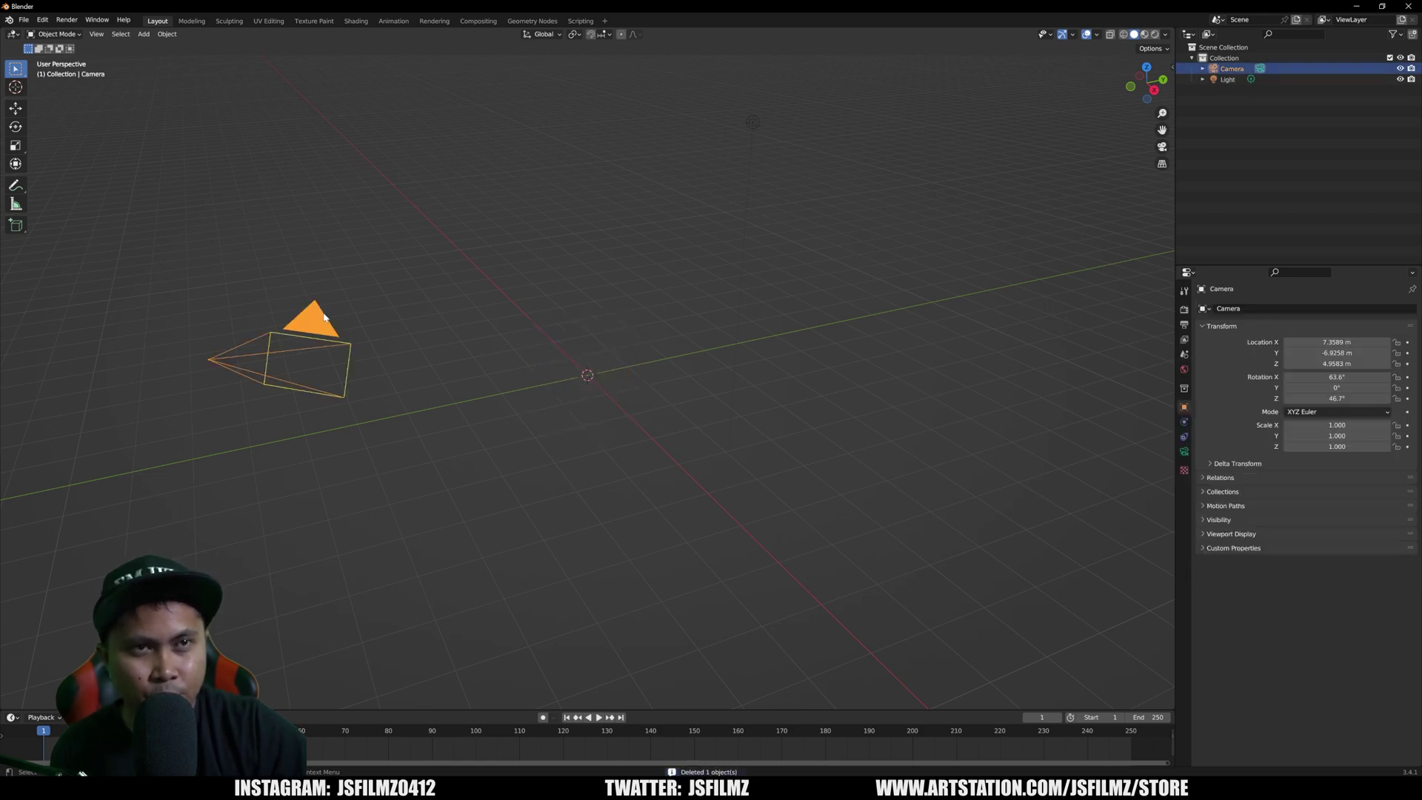
{"action": "key", "text": "Delete"}
- Install Downloads/CC2Wonder-main.zip as an add-on and confirm it appears when filtering by 'cc'
{"action": "left_click", "coordinate": [43, 24]}
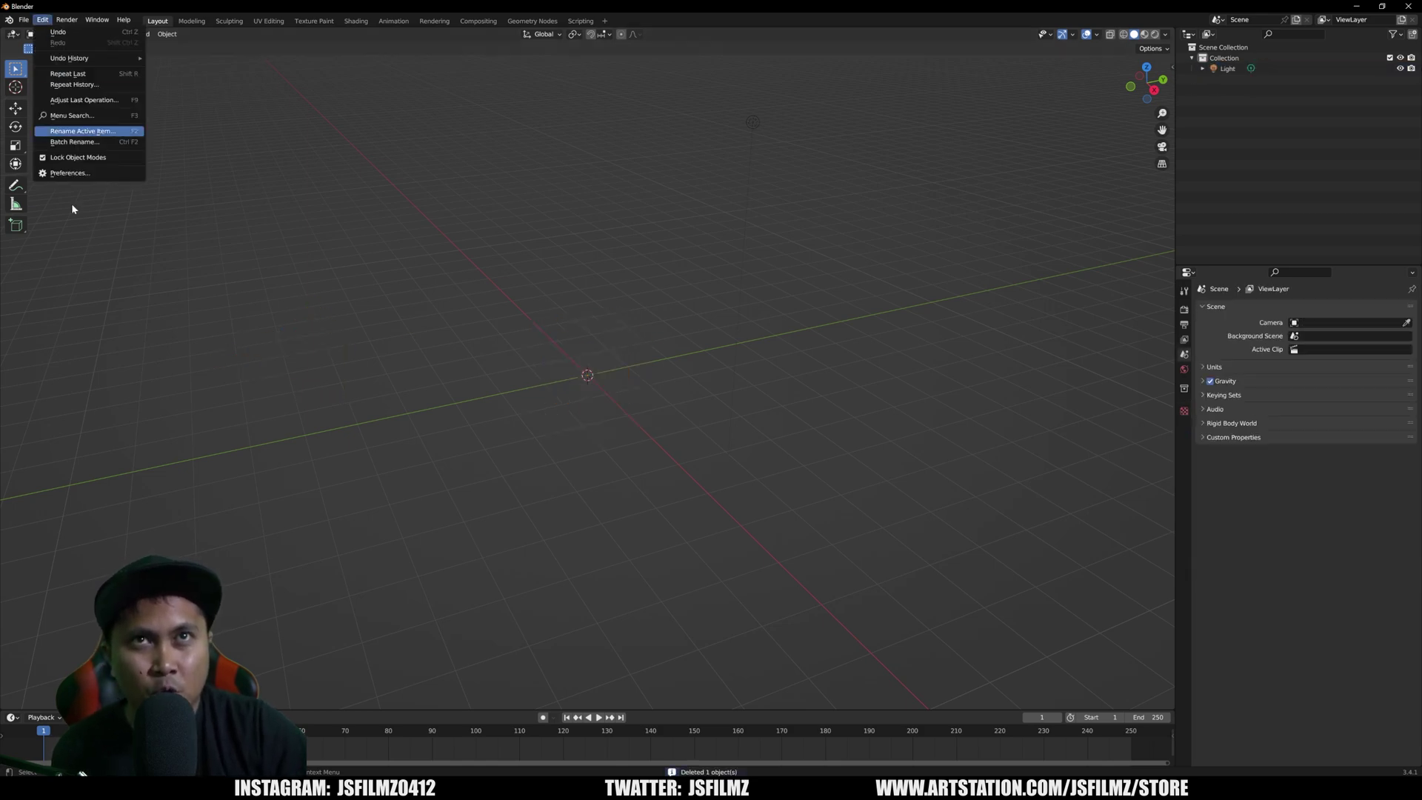
{"action": "left_click", "coordinate": [42, 20]}
{"action": "left_click", "coordinate": [69, 172]}
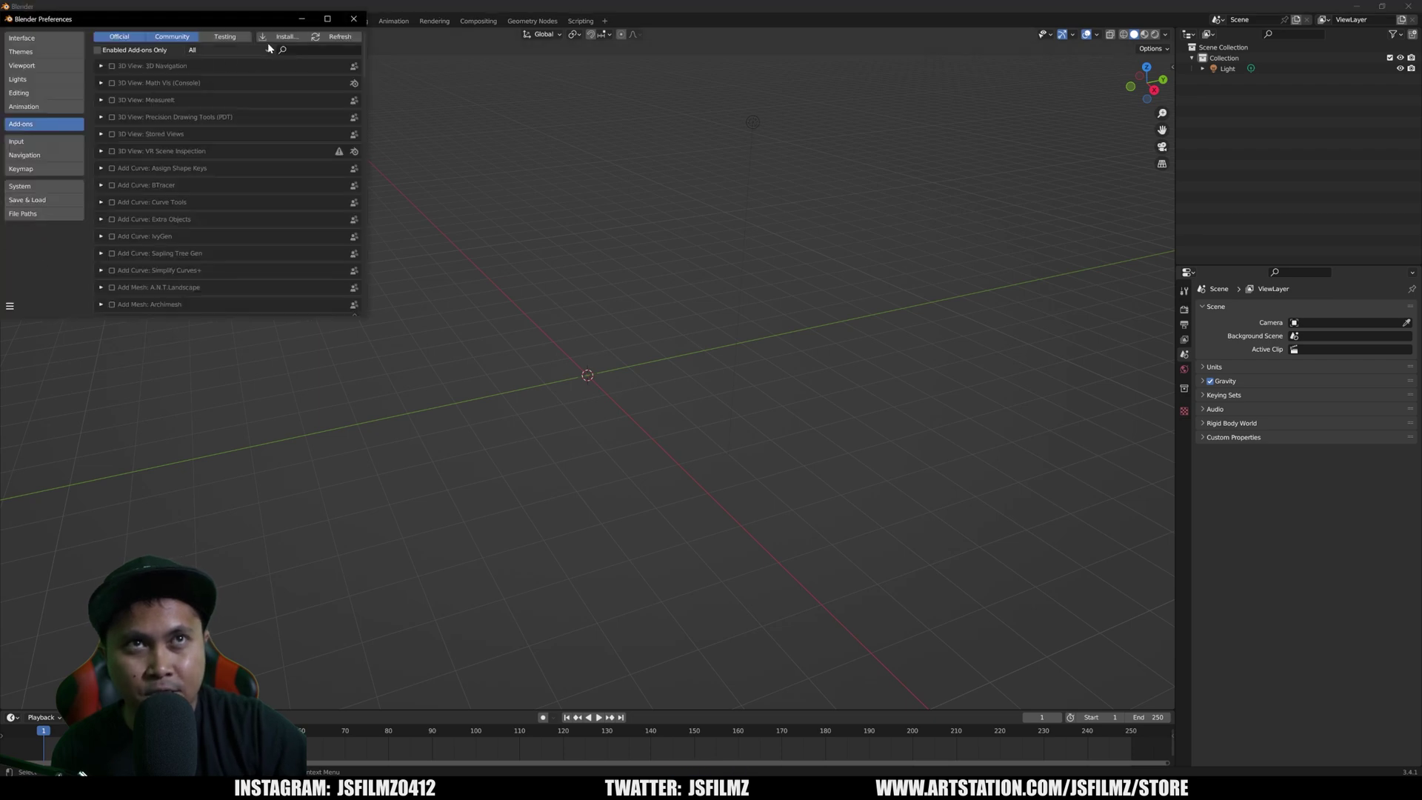
{"action": "left_click", "coordinate": [282, 36]}
{"action": "left_click", "coordinate": [43, 131]}
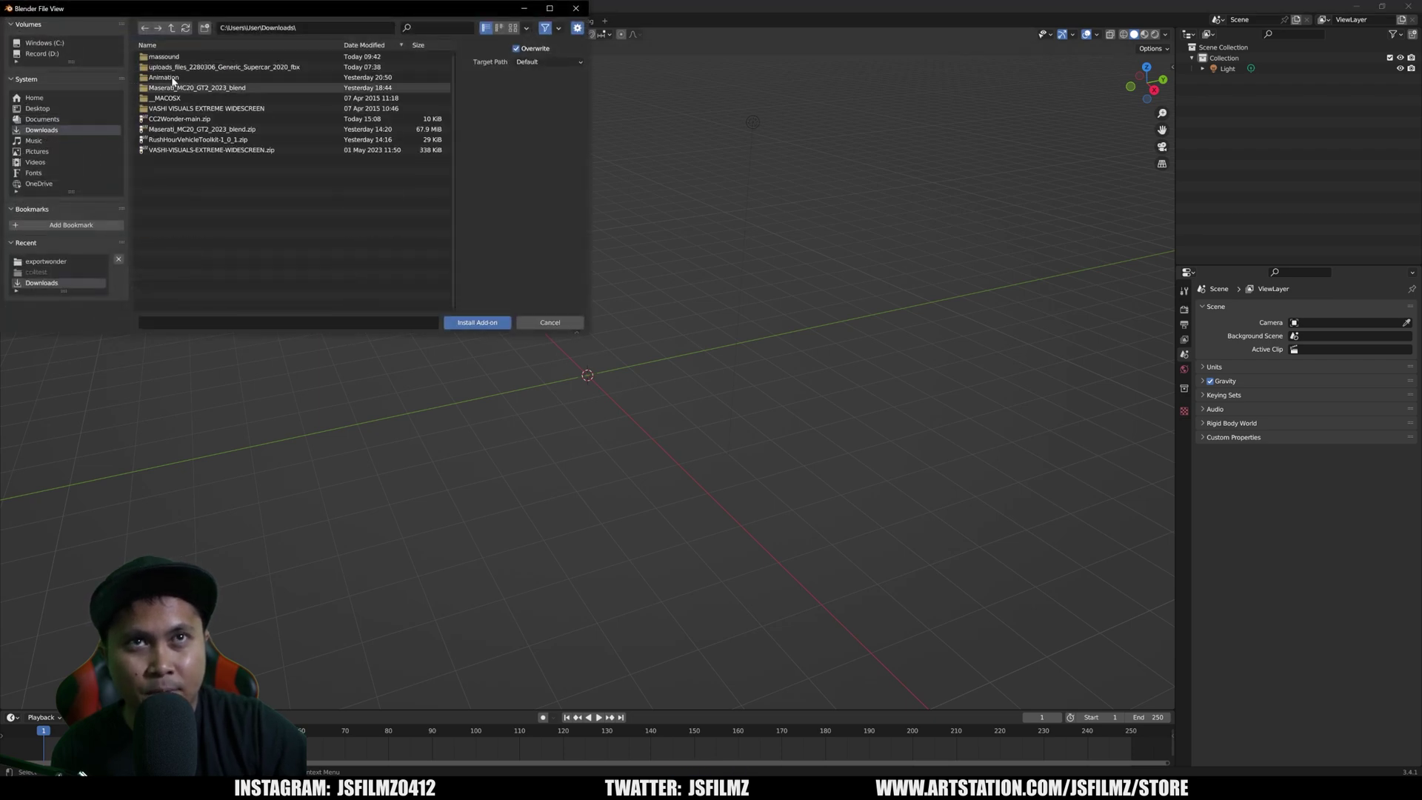
{"action": "left_click", "coordinate": [181, 120]}
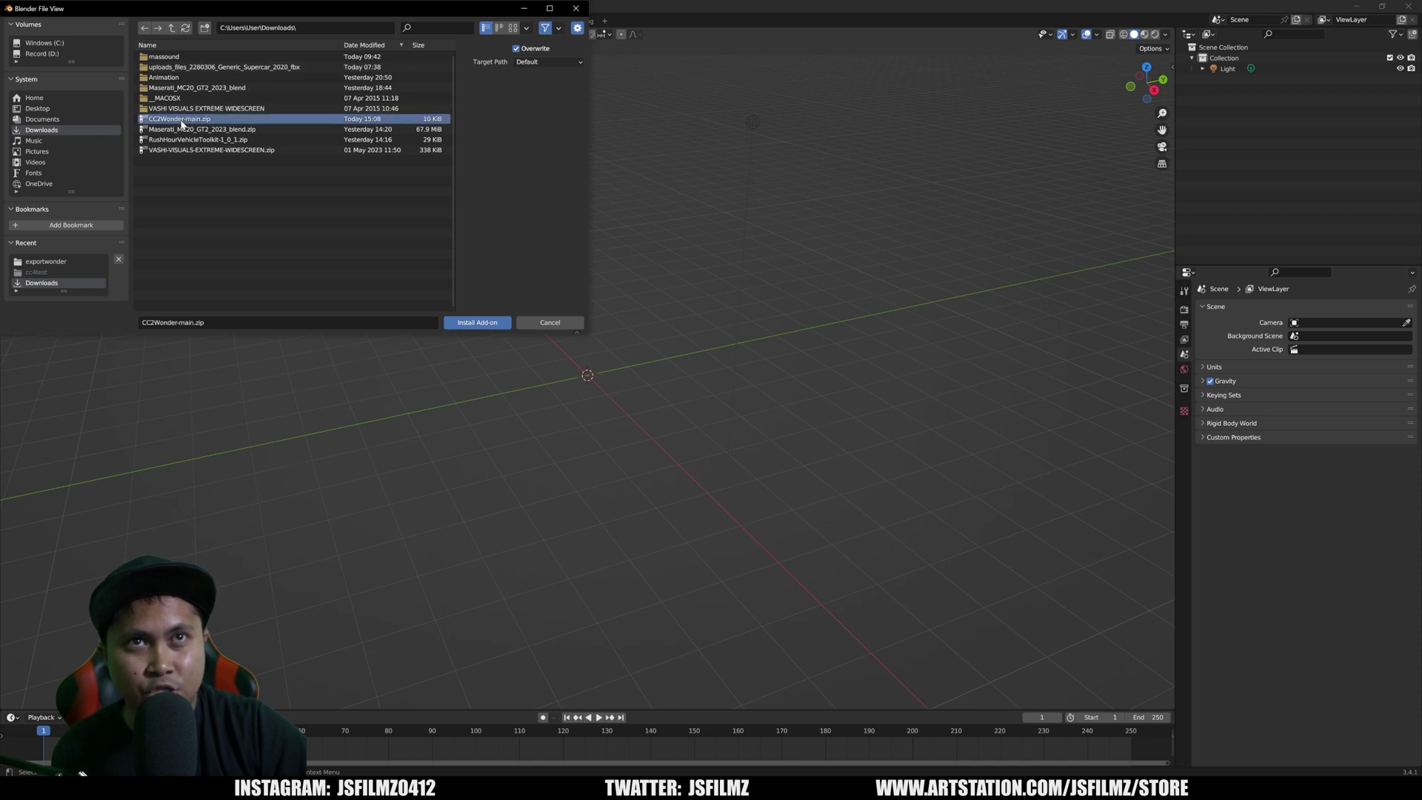
{"action": "left_click", "coordinate": [477, 322]}
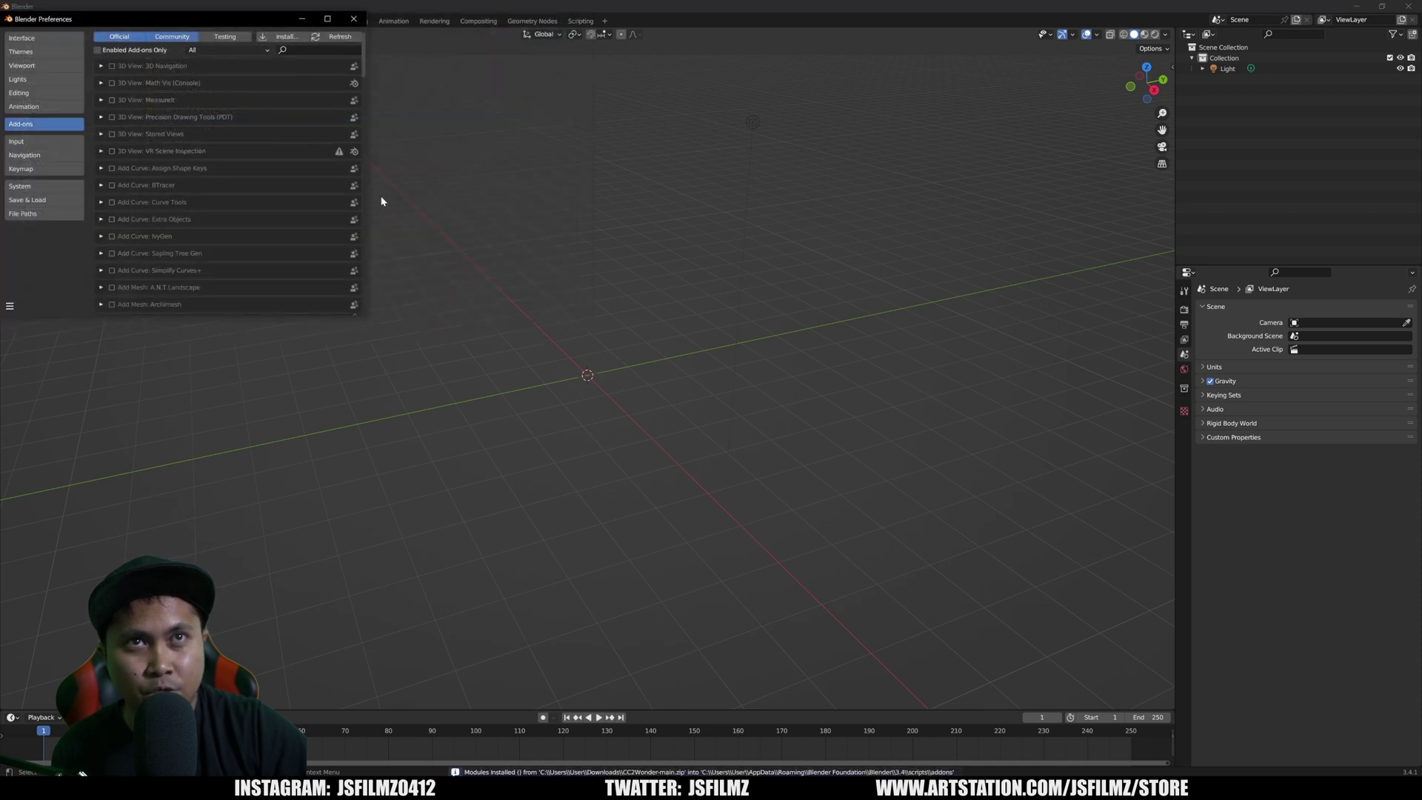
{"action": "left_click", "coordinate": [297, 50]}
{"action": "type", "text": "cc"}
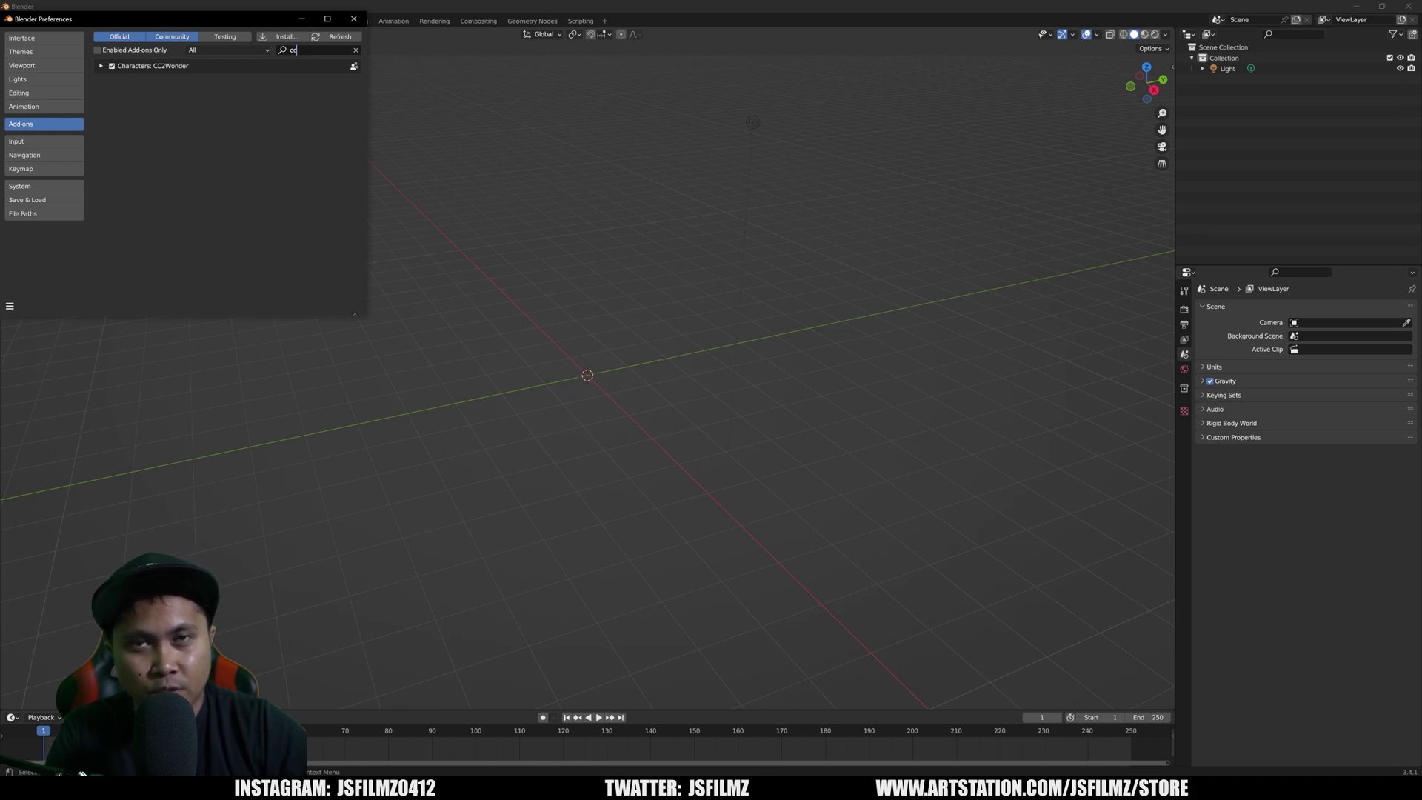
{"action": "left_click", "coordinate": [352, 19]}
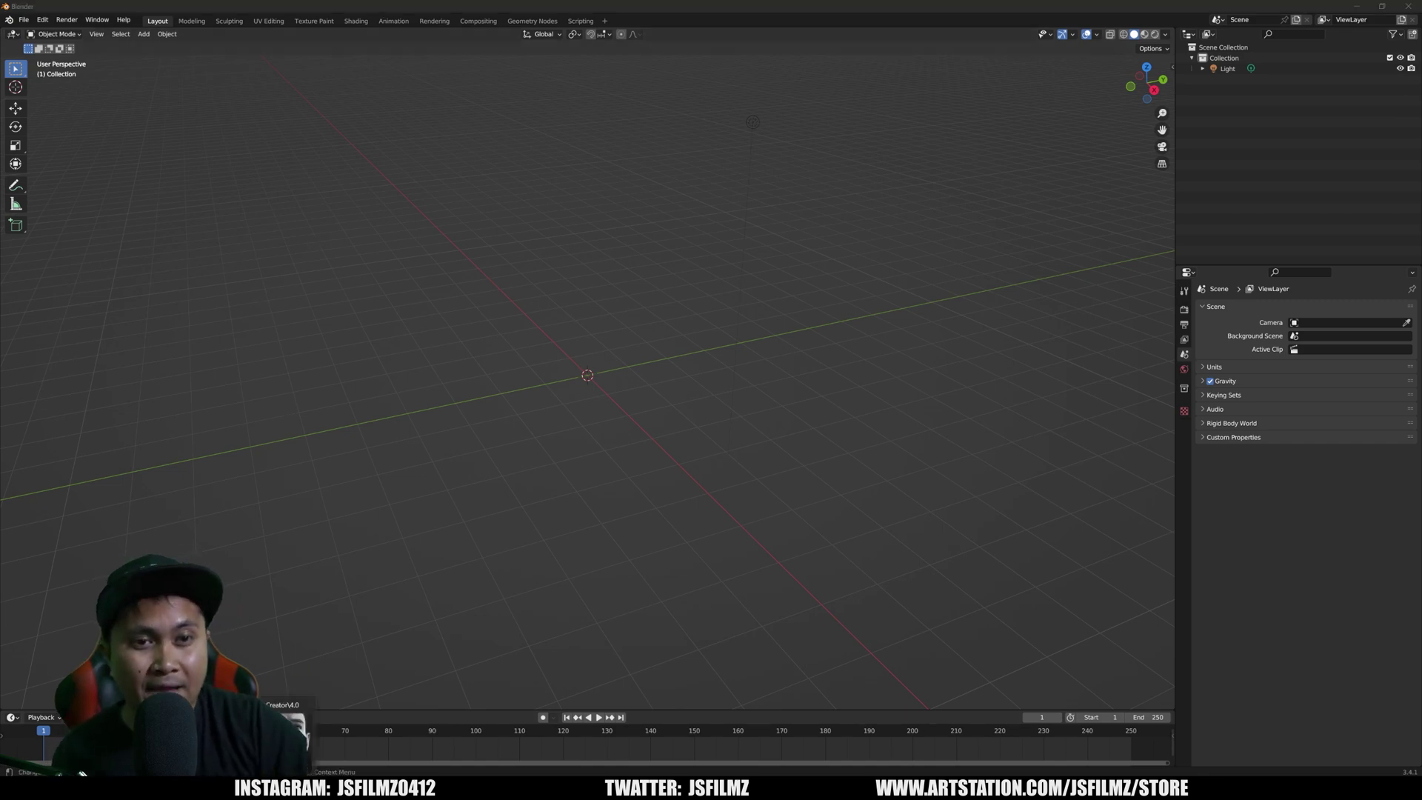
- Dismiss the Character Creator startup splash and update notification
{"action": "left_click", "coordinate": [910, 540]}
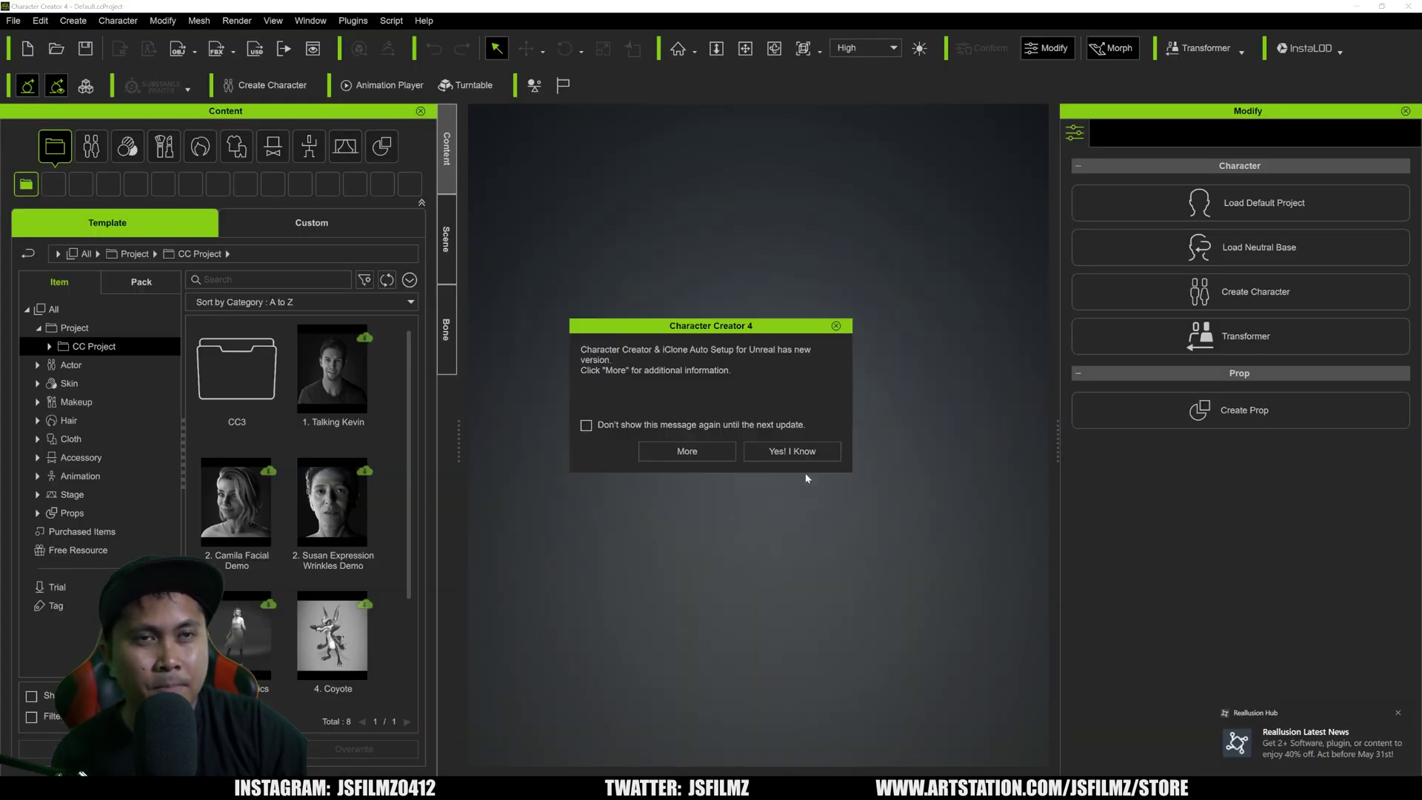
{"action": "left_click", "coordinate": [689, 450]}
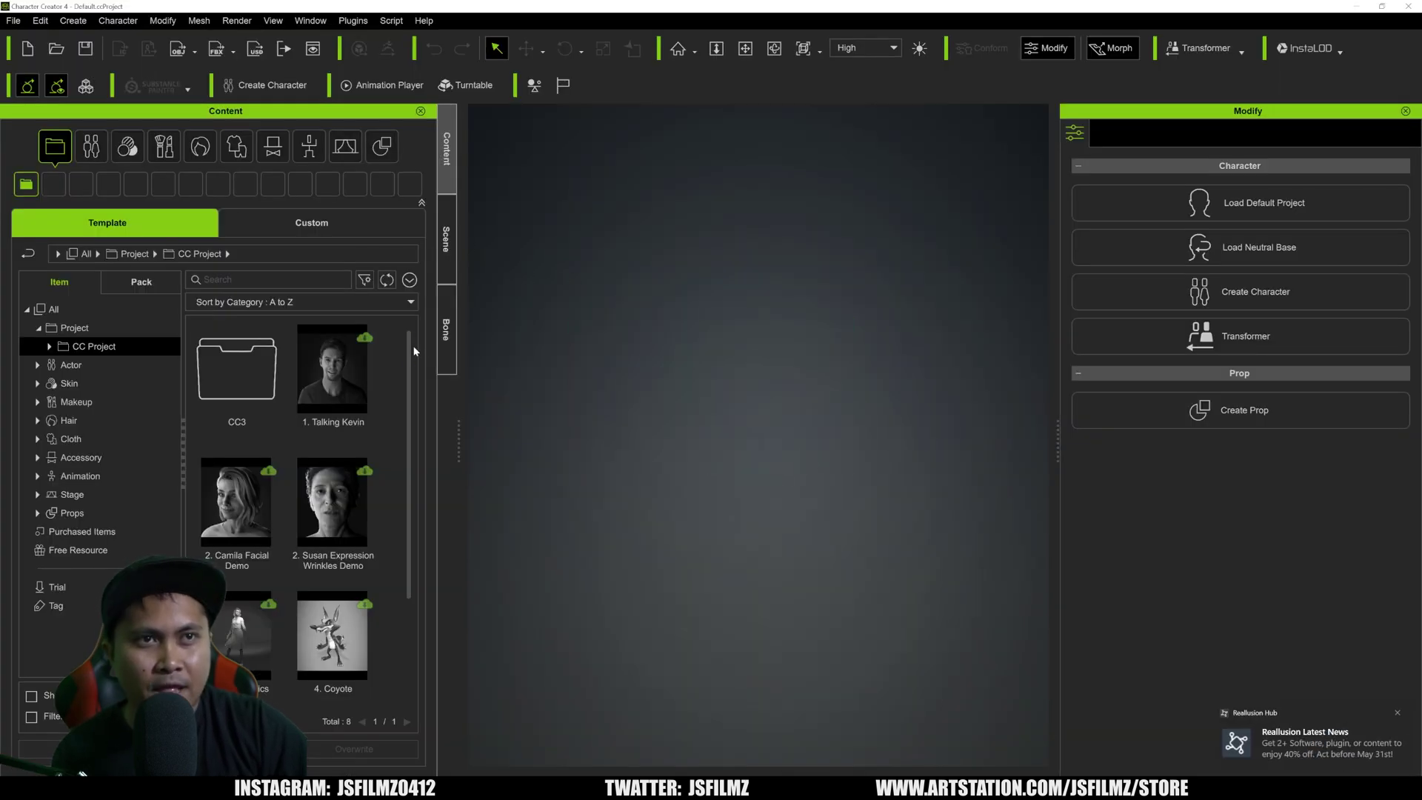
{"action": "mouse_move", "coordinate": [415, 348]}
{"action": "left_mouse_down"}
{"action": "mouse_move", "coordinate": [416, 470]}
{"action": "mouse_move", "coordinate": [415, 367]}
{"action": "left_mouse_up"}
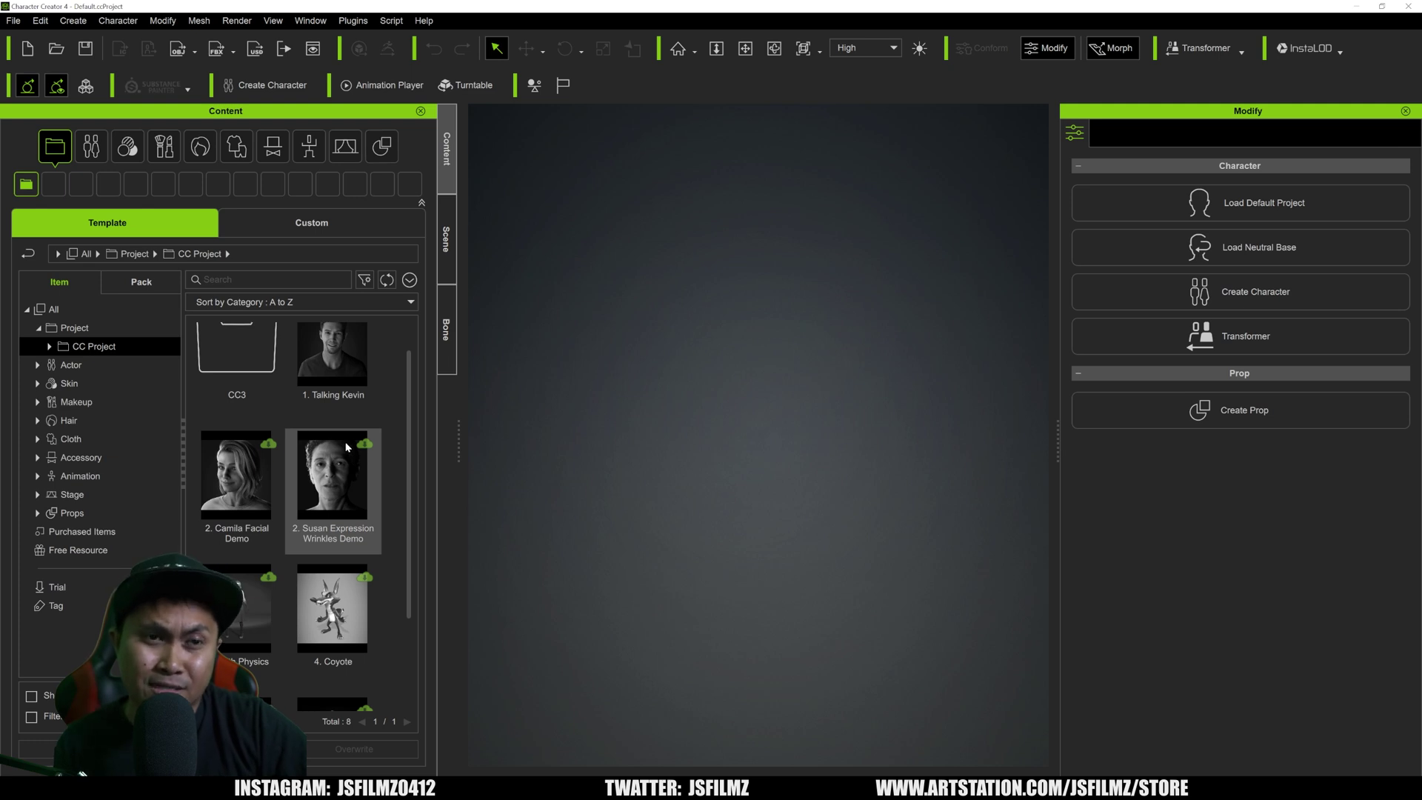
- Load CC4 Camila from the Actor > Character templates into the scene
{"action": "left_click", "coordinate": [91, 146]}
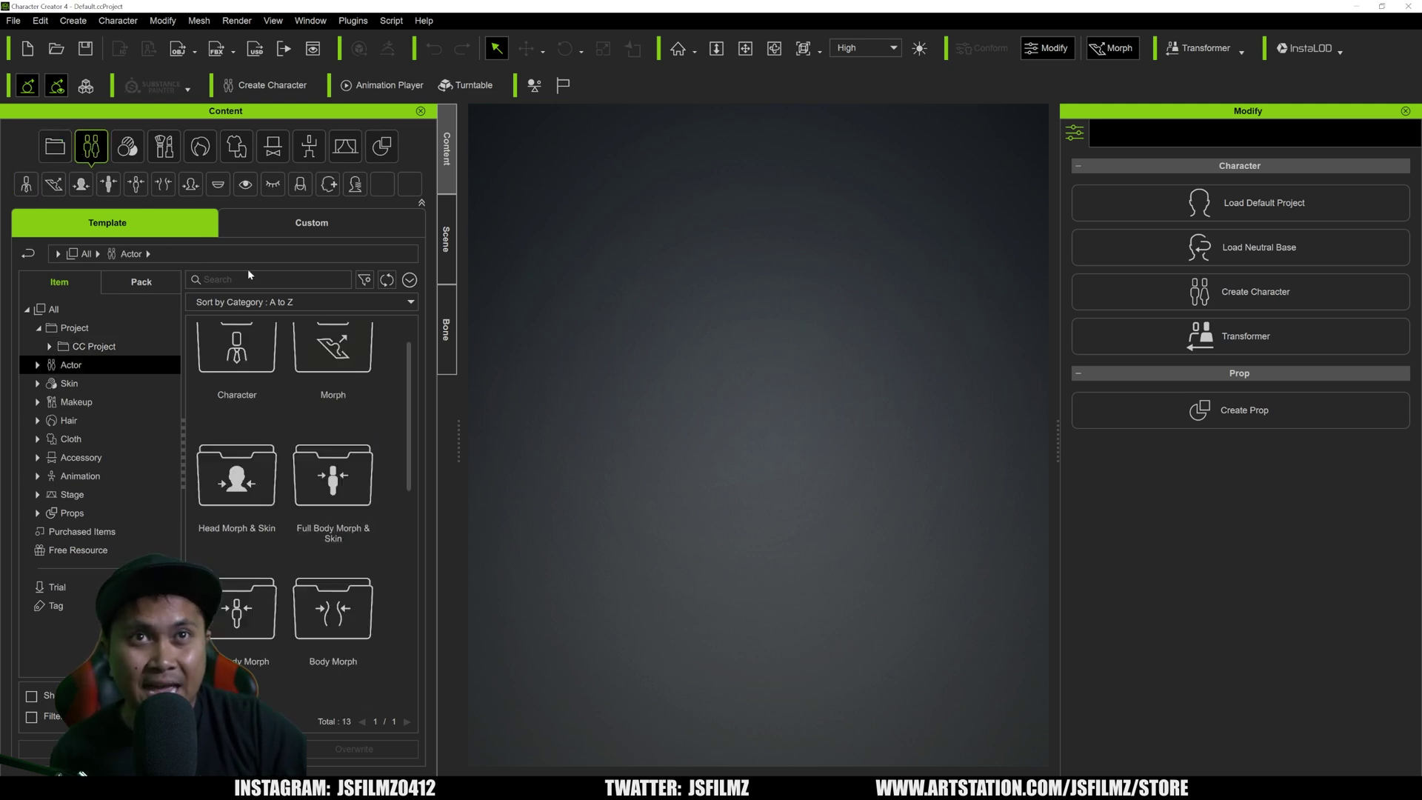
{"action": "scroll", "coordinate": [419, 539], "scroll_direction": "down", "scroll_amount": 1}
{"action": "scroll", "coordinate": [419, 539], "scroll_direction": "down", "scroll_amount": 3}
{"action": "scroll", "coordinate": [411, 496], "scroll_direction": "up", "scroll_amount": 5}
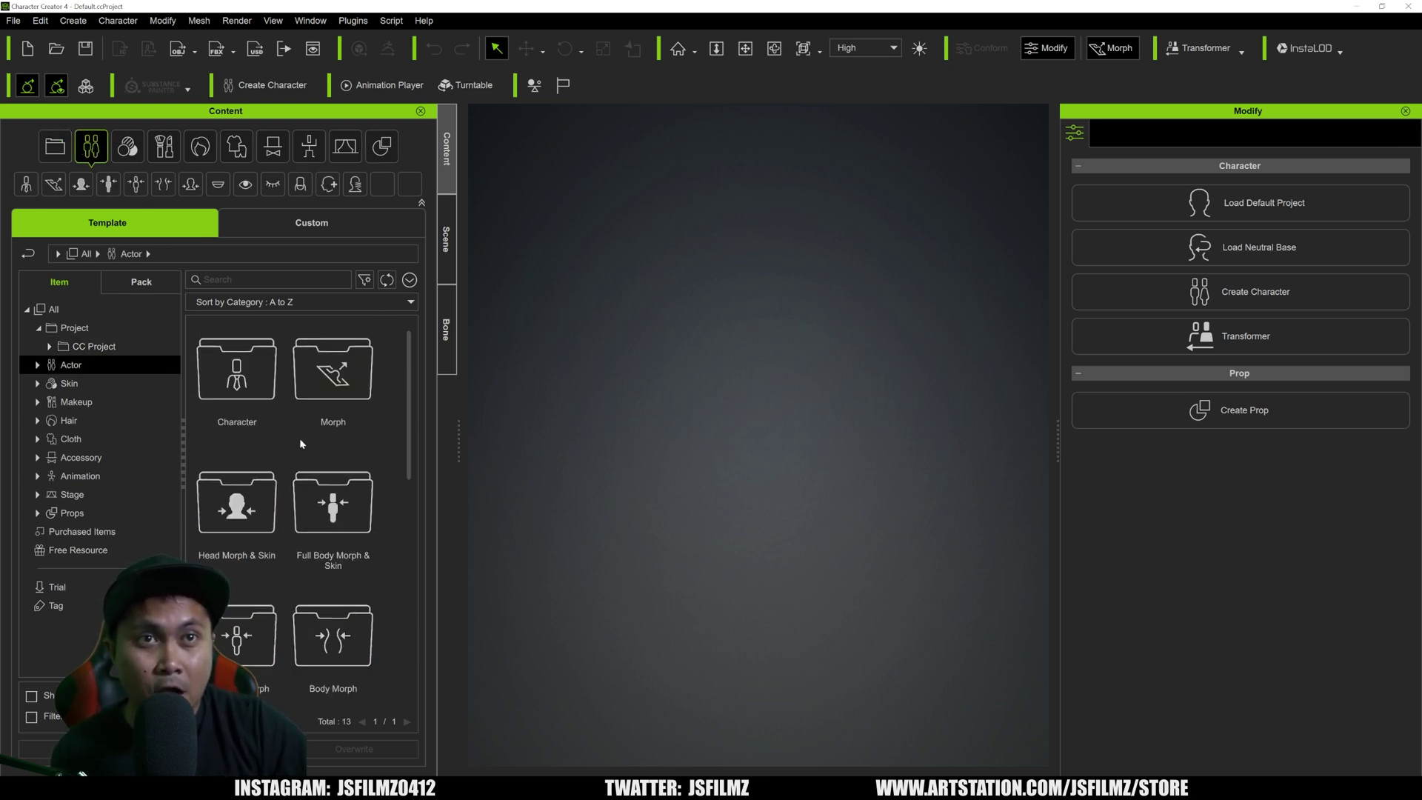
{"action": "double_click", "coordinate": [229, 379]}
{"action": "scroll", "coordinate": [416, 436], "scroll_direction": "down", "scroll_amount": 5}
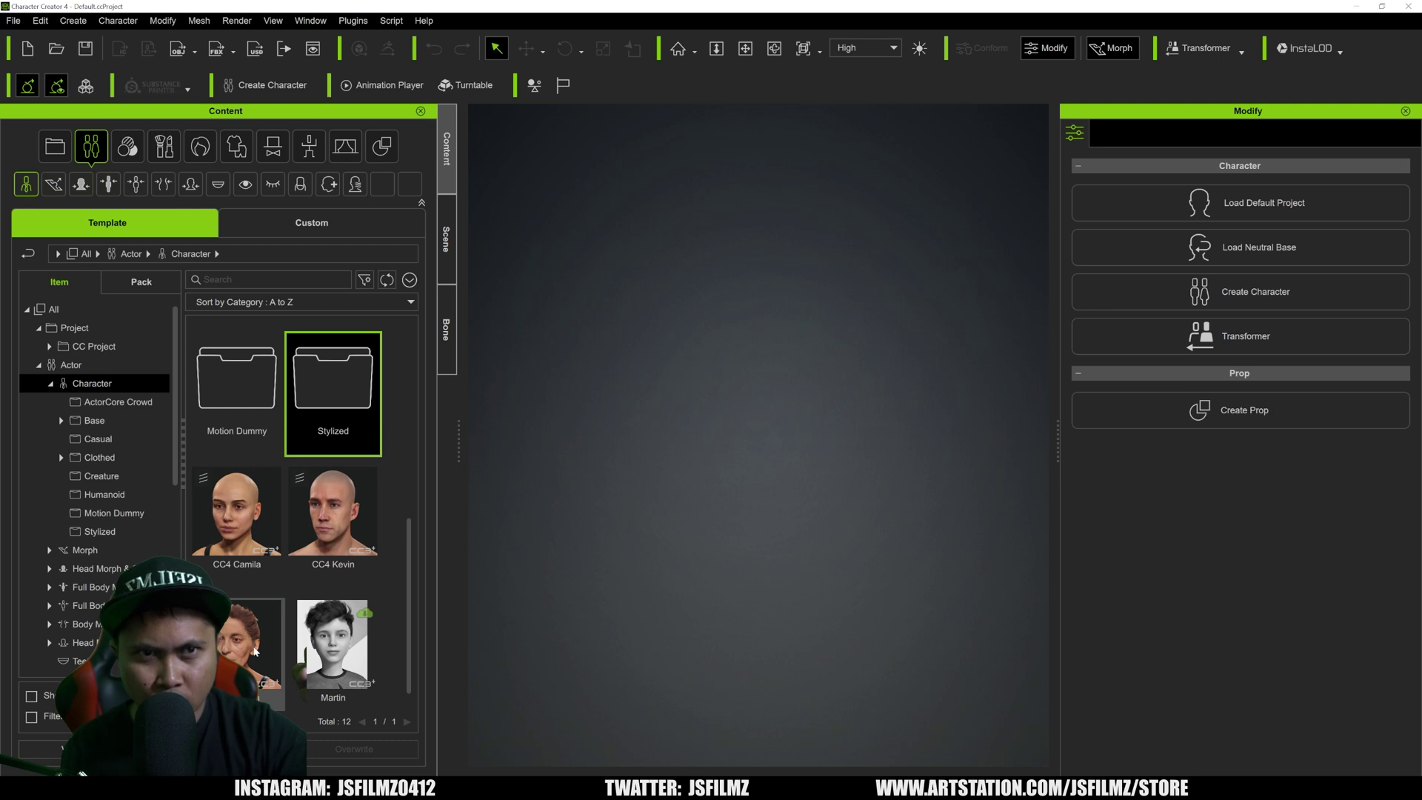
{"action": "left_click", "coordinate": [261, 559]}
{"action": "double_click", "coordinate": [261, 559]}
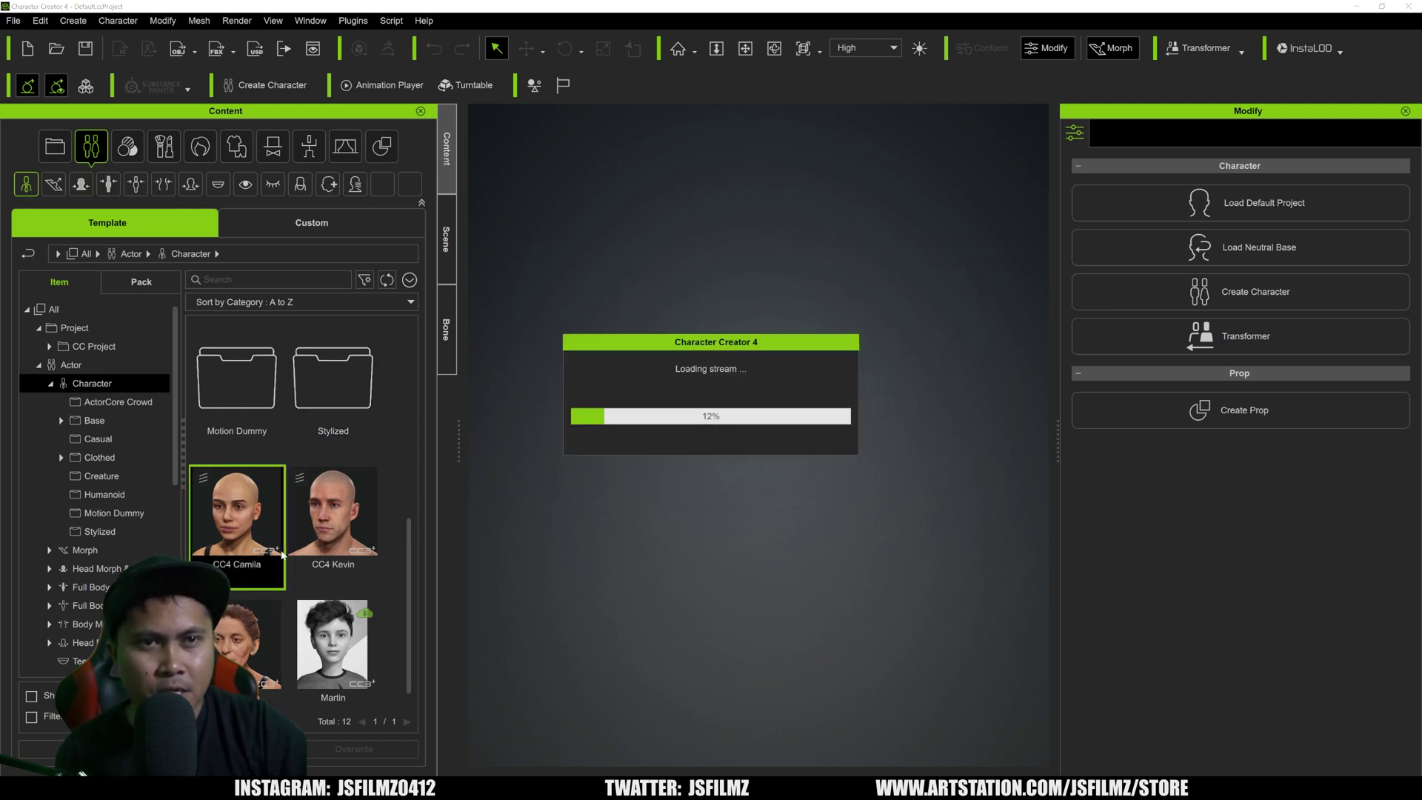
- Search the animation library for 'pose' and apply T-Pose.rlPose to Camila
{"action": "left_click", "coordinate": [307, 150]}
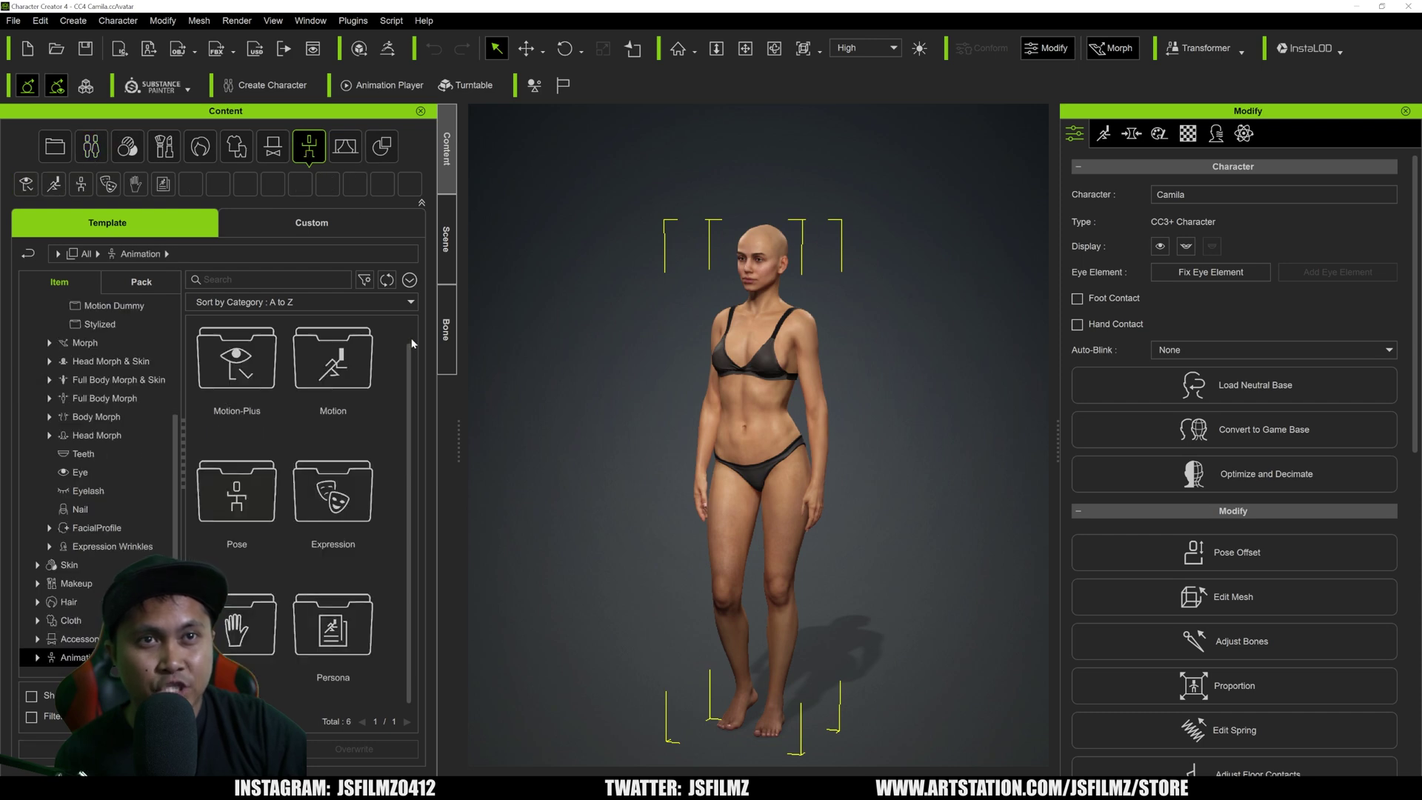
{"action": "scroll", "coordinate": [413, 348], "scroll_direction": "up", "scroll_amount": 1}
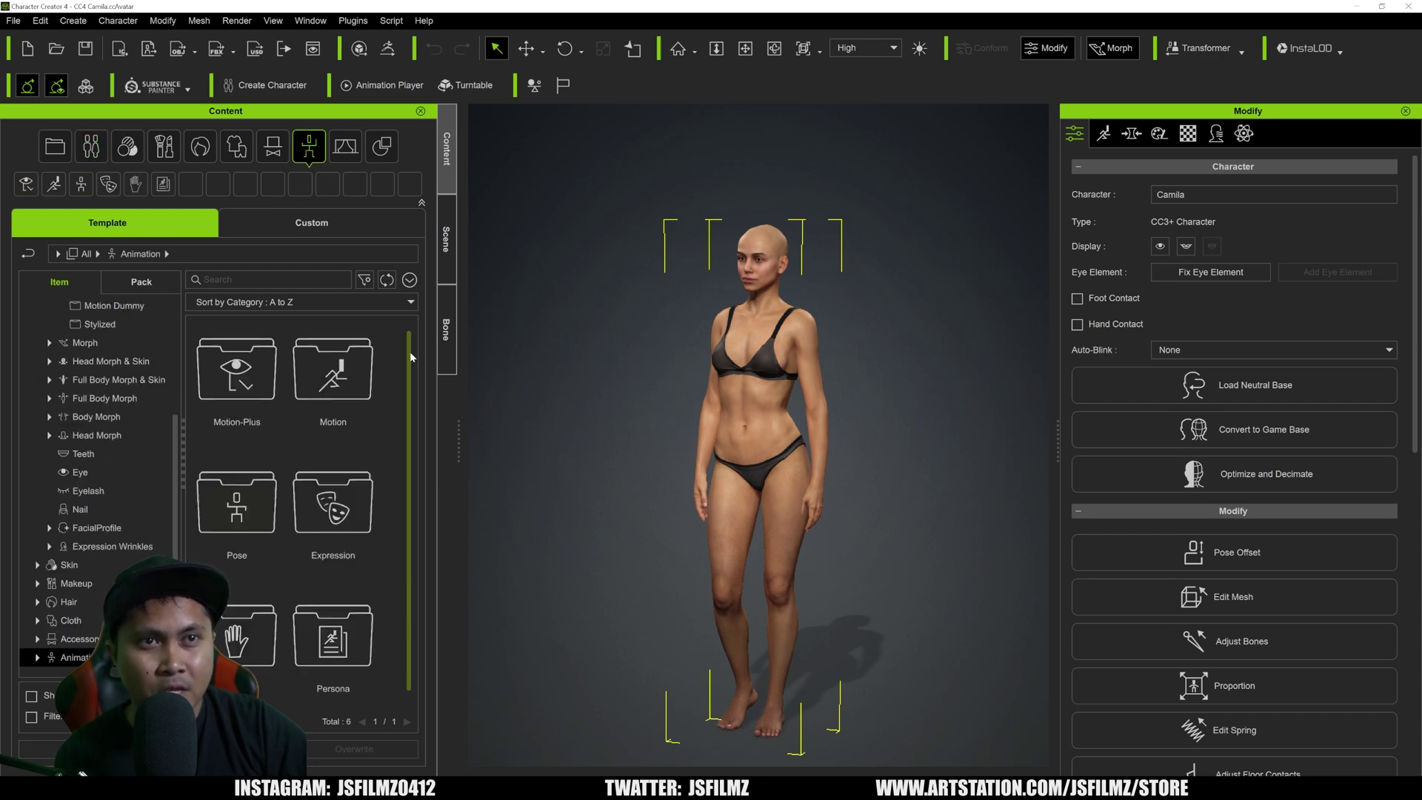
{"action": "left_click", "coordinate": [284, 279]}
{"action": "type", "text": "pose"}
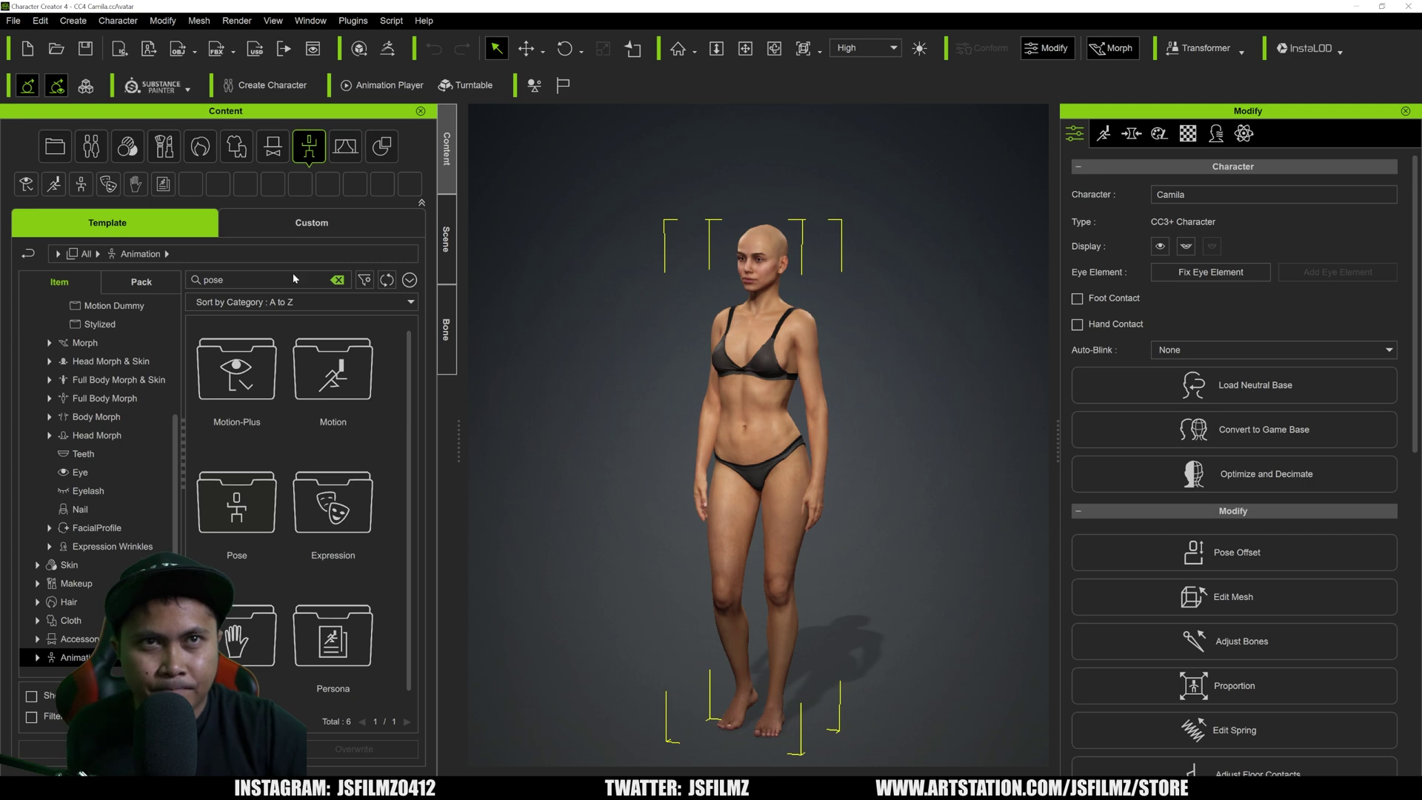
{"action": "key", "text": "Return"}
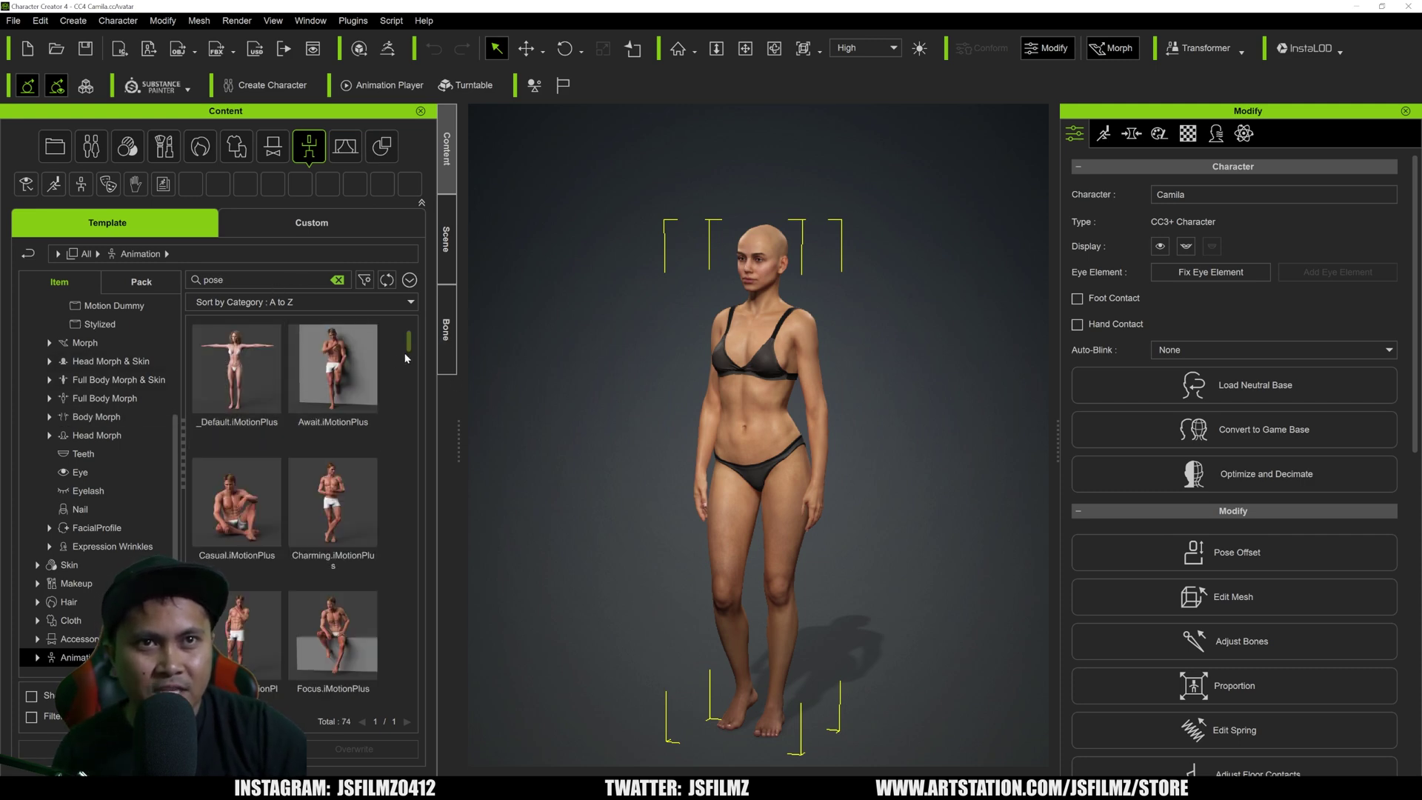
{"action": "left_click_drag", "start_coordinate": [408, 343], "coordinate": [419, 649]}
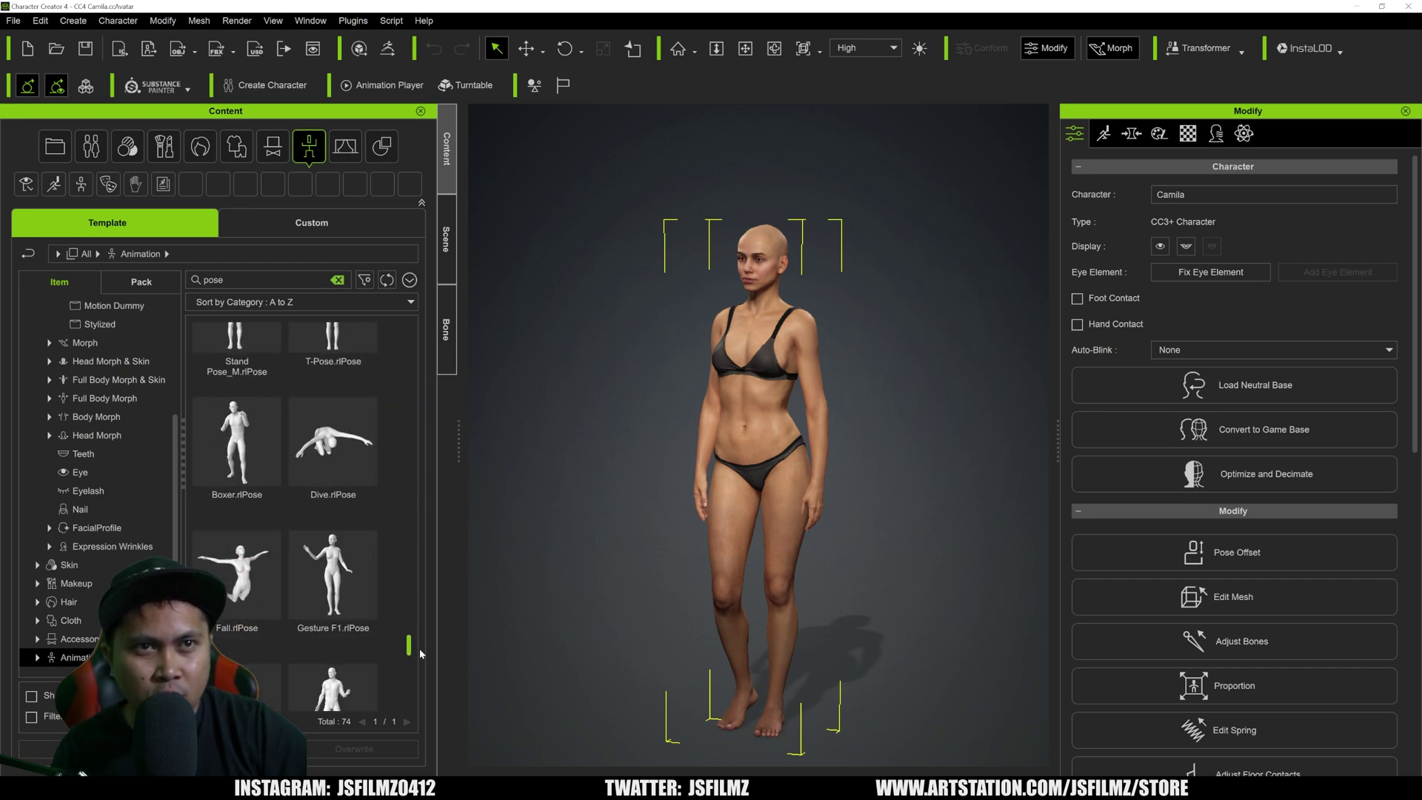
{"action": "scroll", "coordinate": [419, 649], "scroll_direction": "up", "scroll_amount": 2}
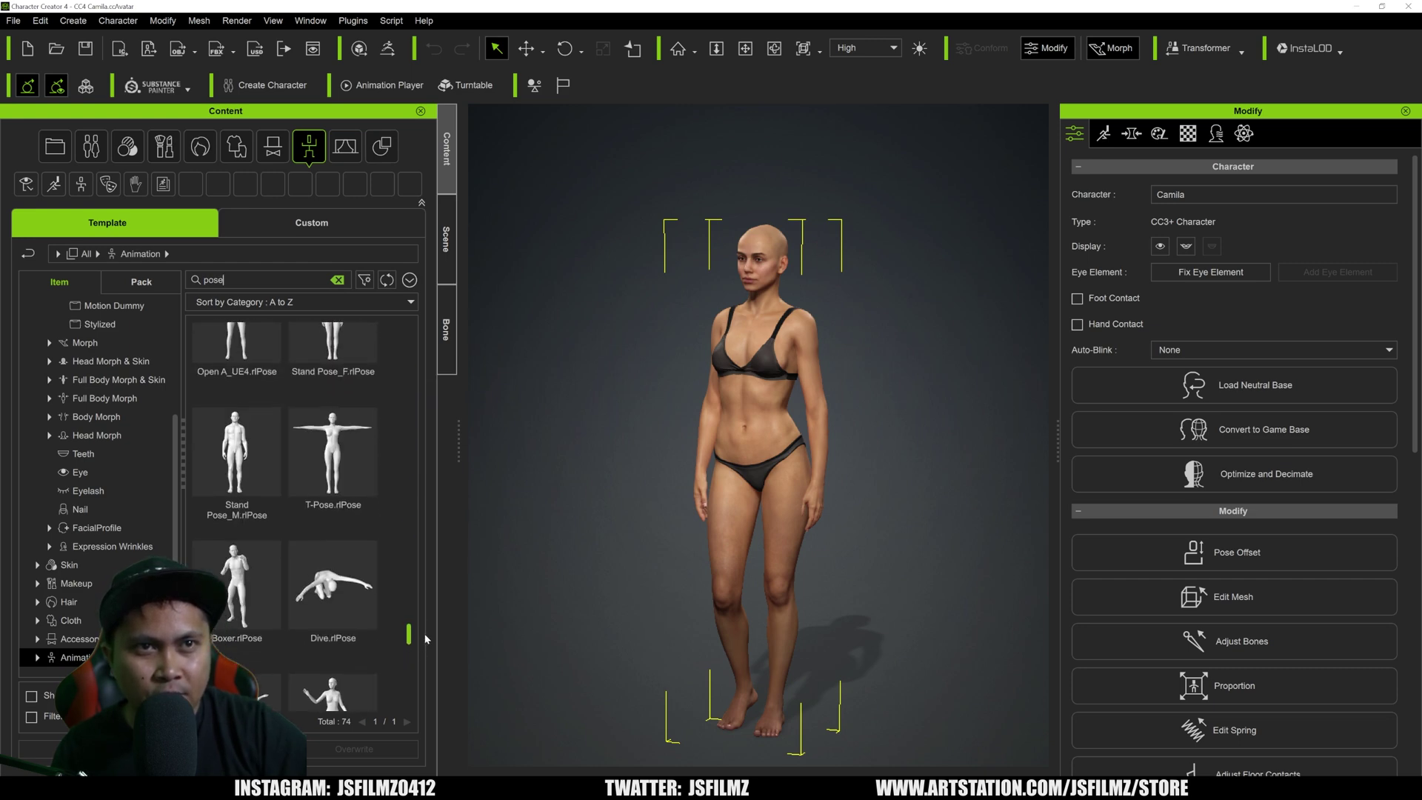
{"action": "double_click", "coordinate": [323, 482]}
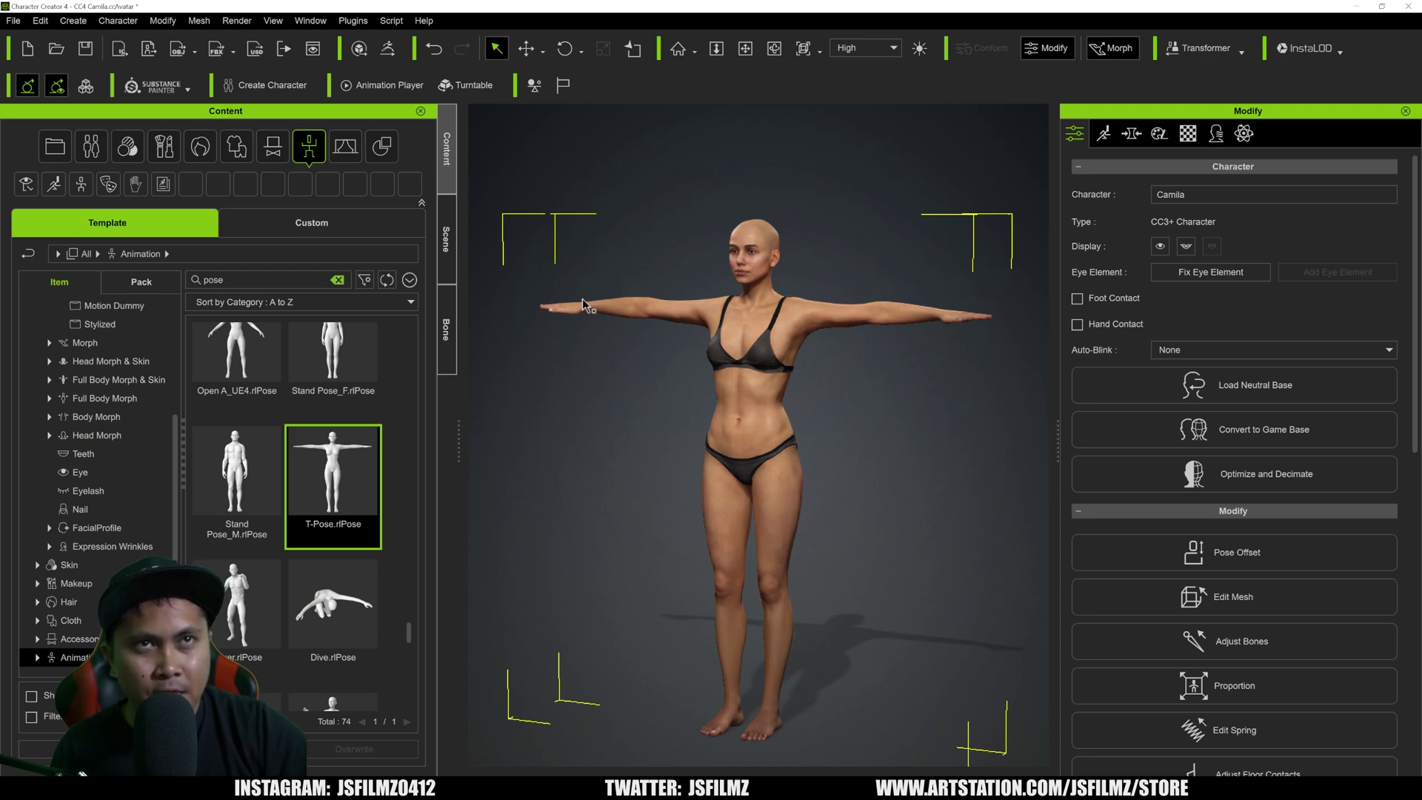
- Set up the FBX export with the Blender preset, no embedded textures, Current Pose, and no bind-pose first frame
{"action": "left_click", "coordinate": [13, 20]}
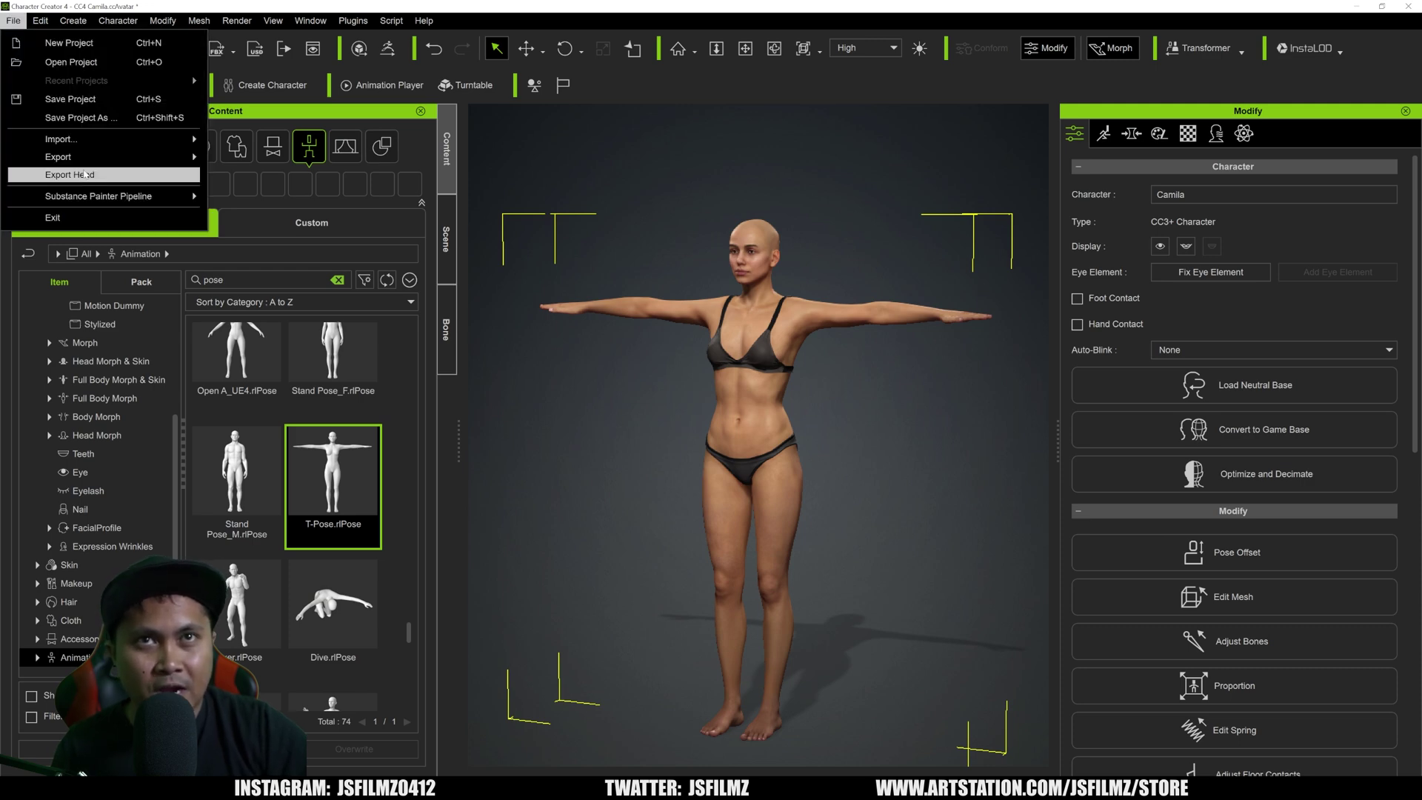
{"action": "mouse_move", "coordinate": [88, 160]}
{"action": "mouse_move", "coordinate": [311, 231]}
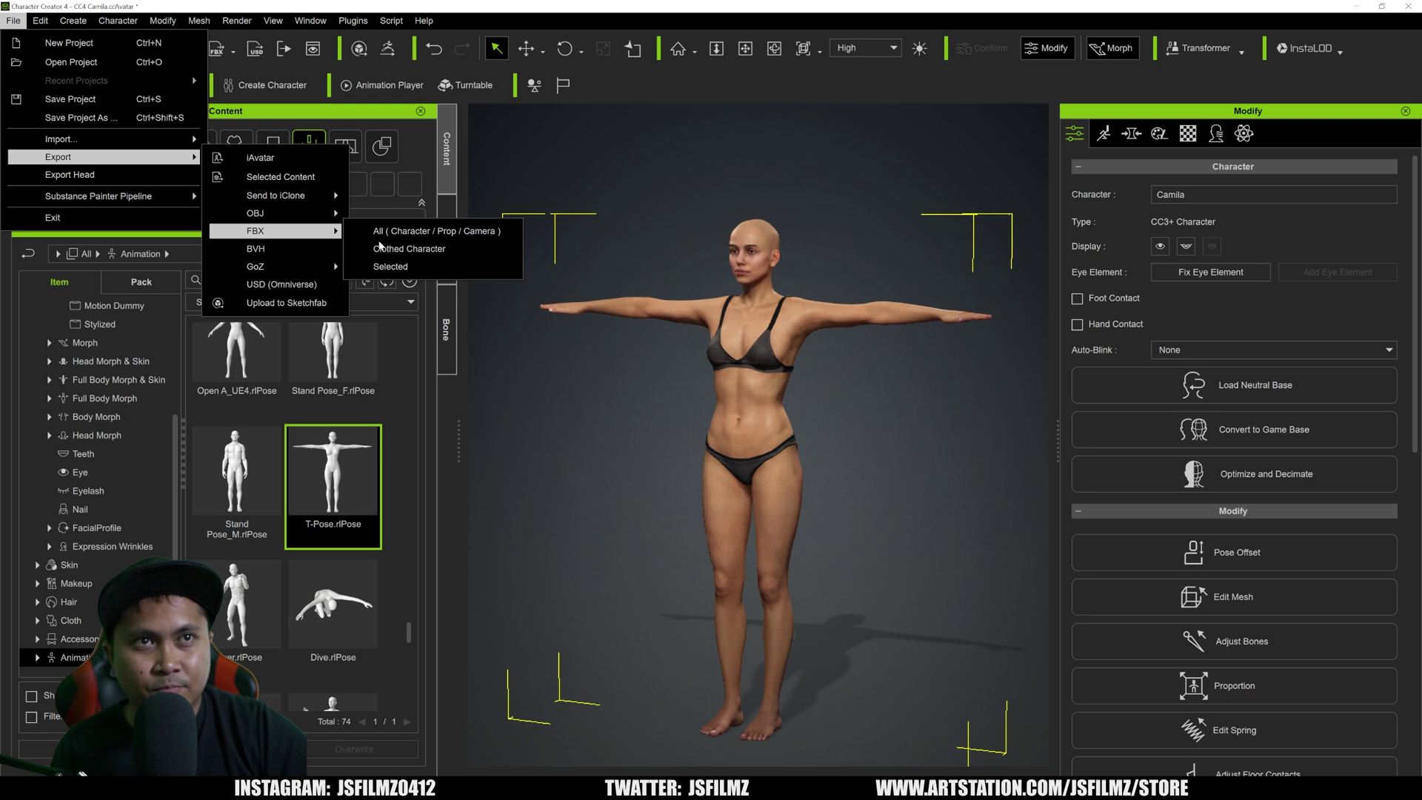
{"action": "left_click", "coordinate": [382, 247]}
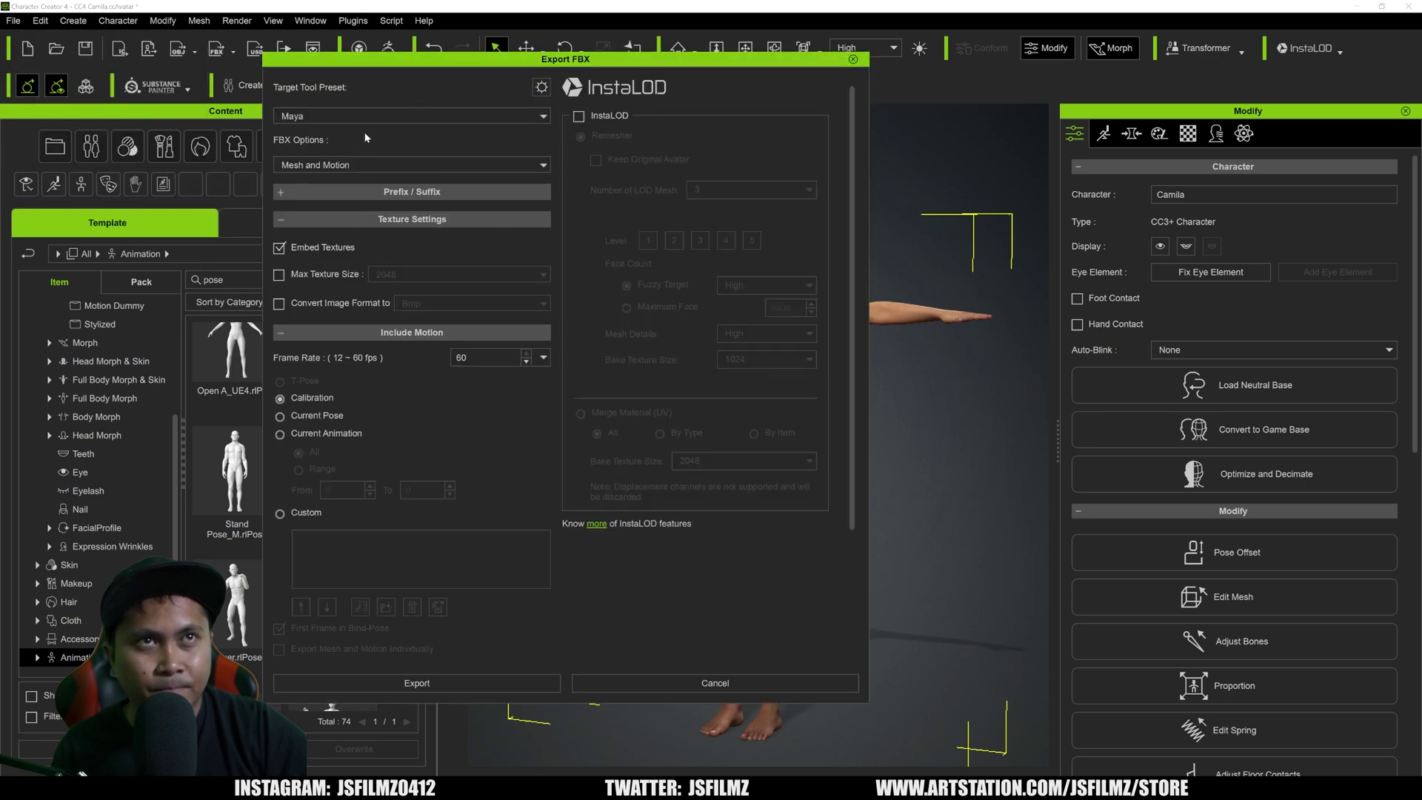
{"action": "left_click", "coordinate": [352, 117]}
{"action": "left_click", "coordinate": [301, 196]}
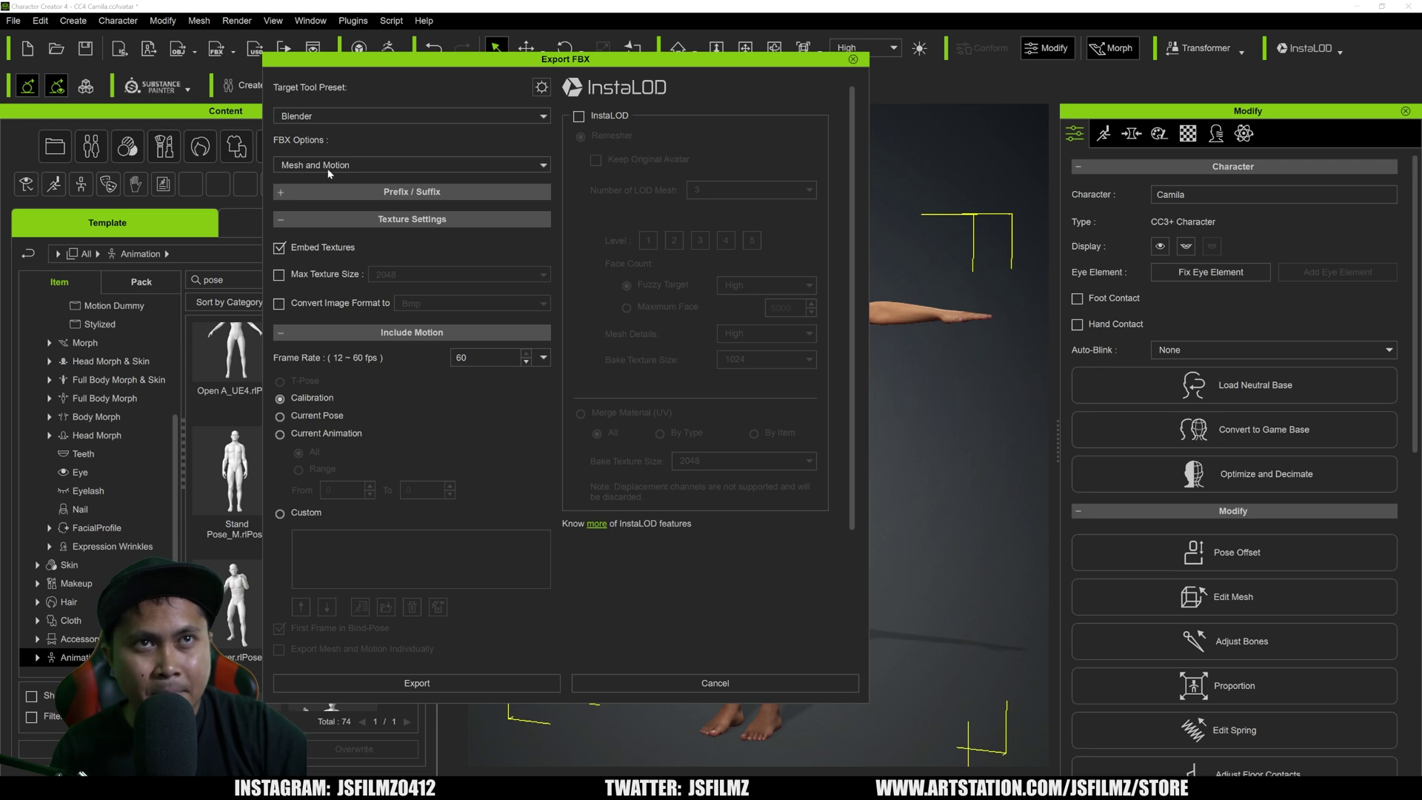
{"action": "left_click", "coordinate": [279, 249]}
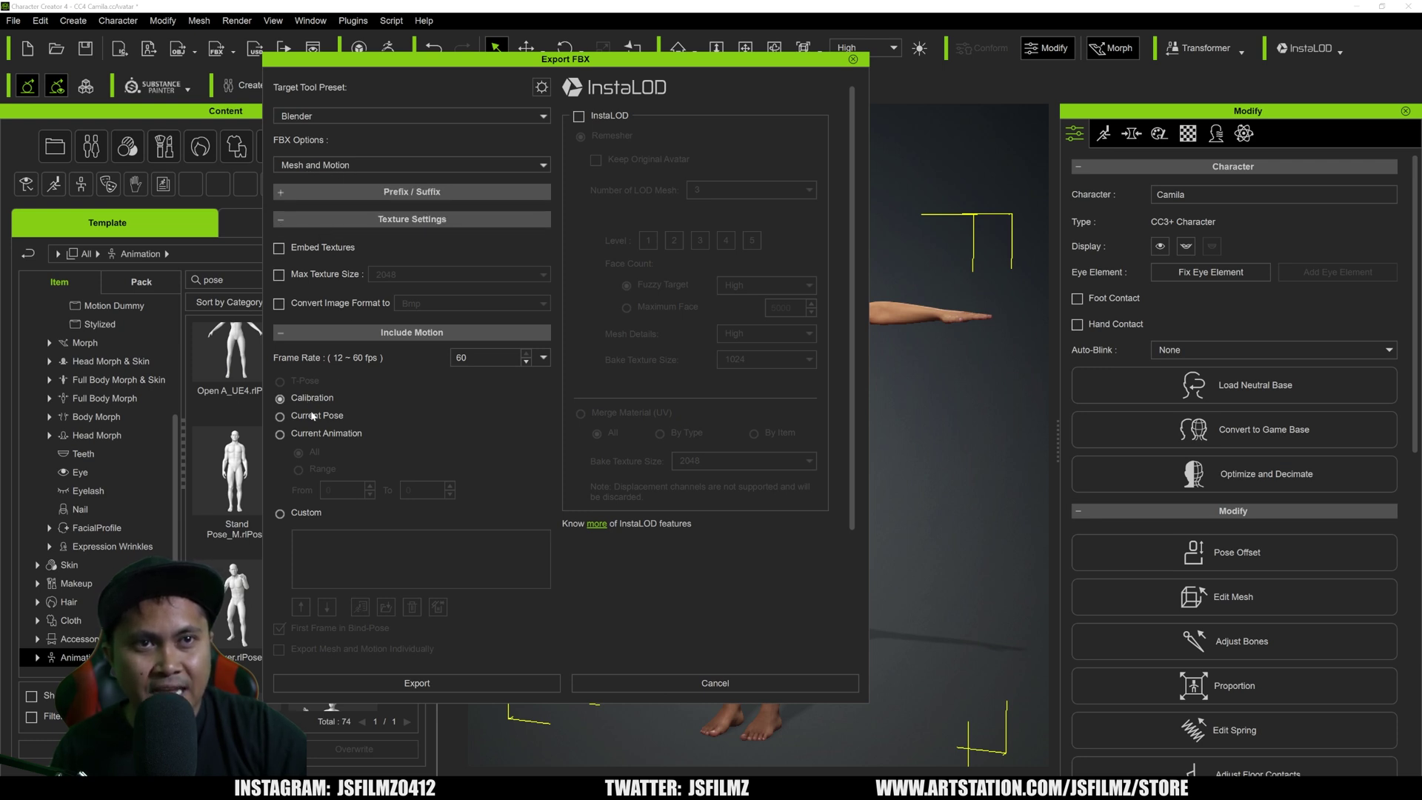
{"action": "left_click", "coordinate": [313, 416]}
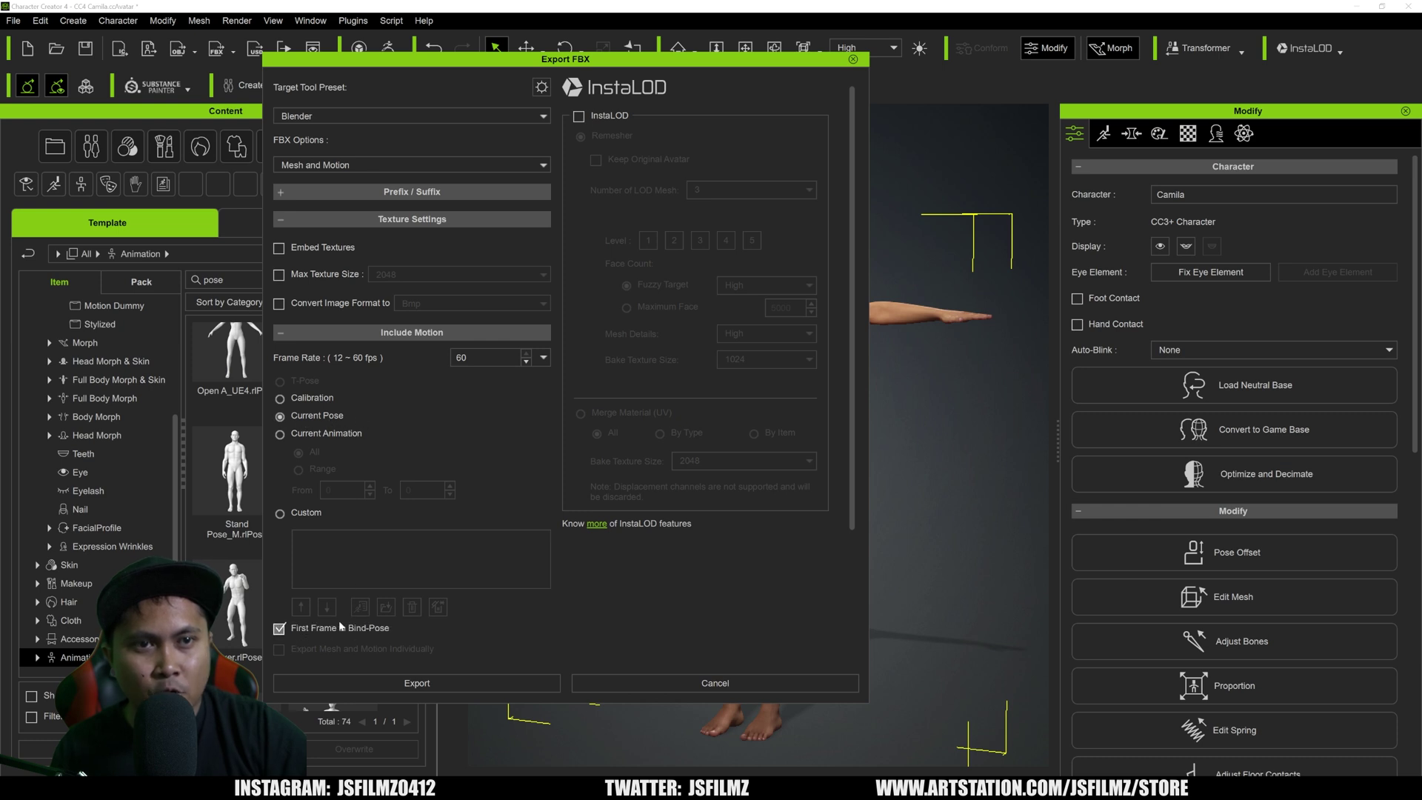
{"action": "left_click", "coordinate": [280, 629]}
- Enable Merge Opacity in the advanced FBX options and start the export
{"action": "scroll", "coordinate": [464, 605], "scroll_direction": "down", "scroll_amount": 5}
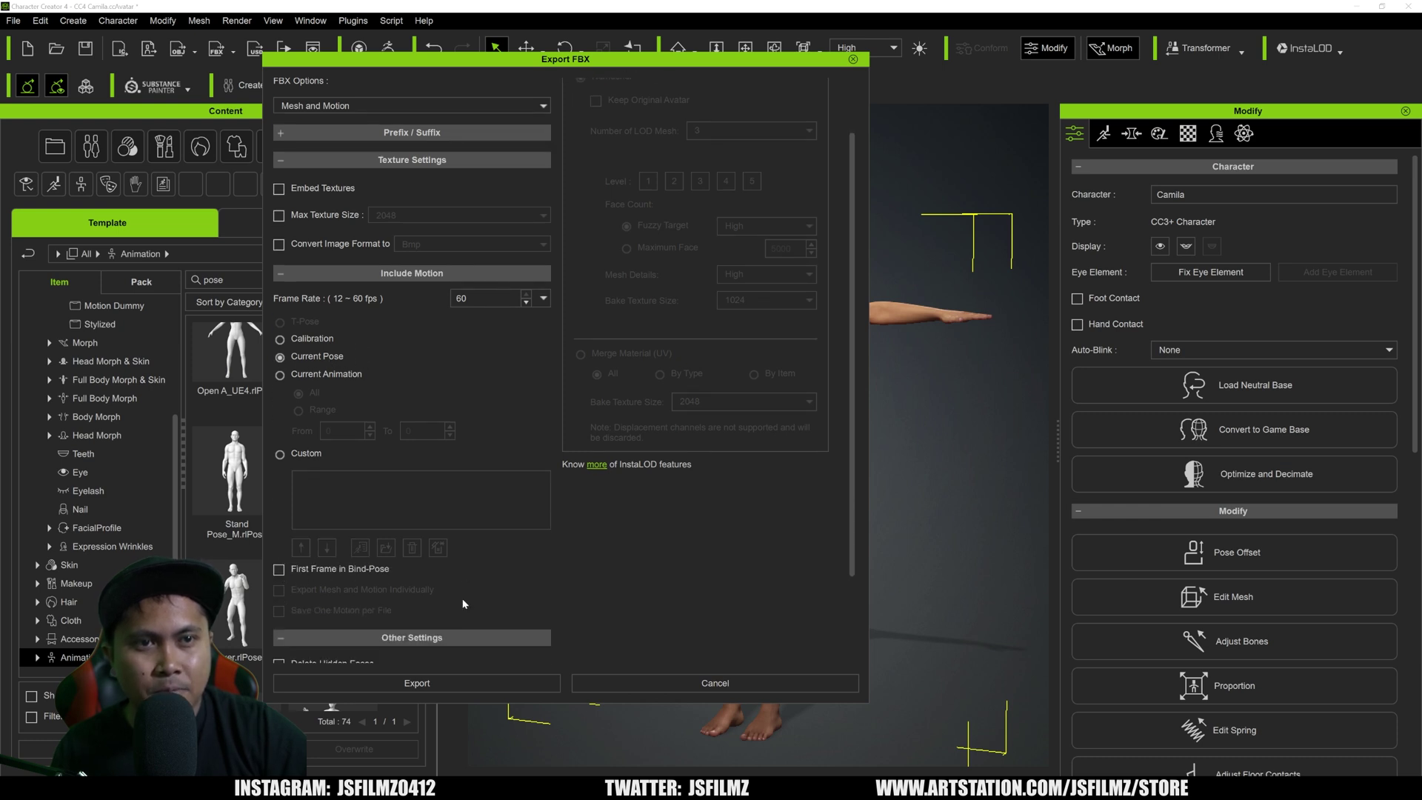
{"action": "scroll", "coordinate": [600, 535], "scroll_direction": "up", "scroll_amount": 5}
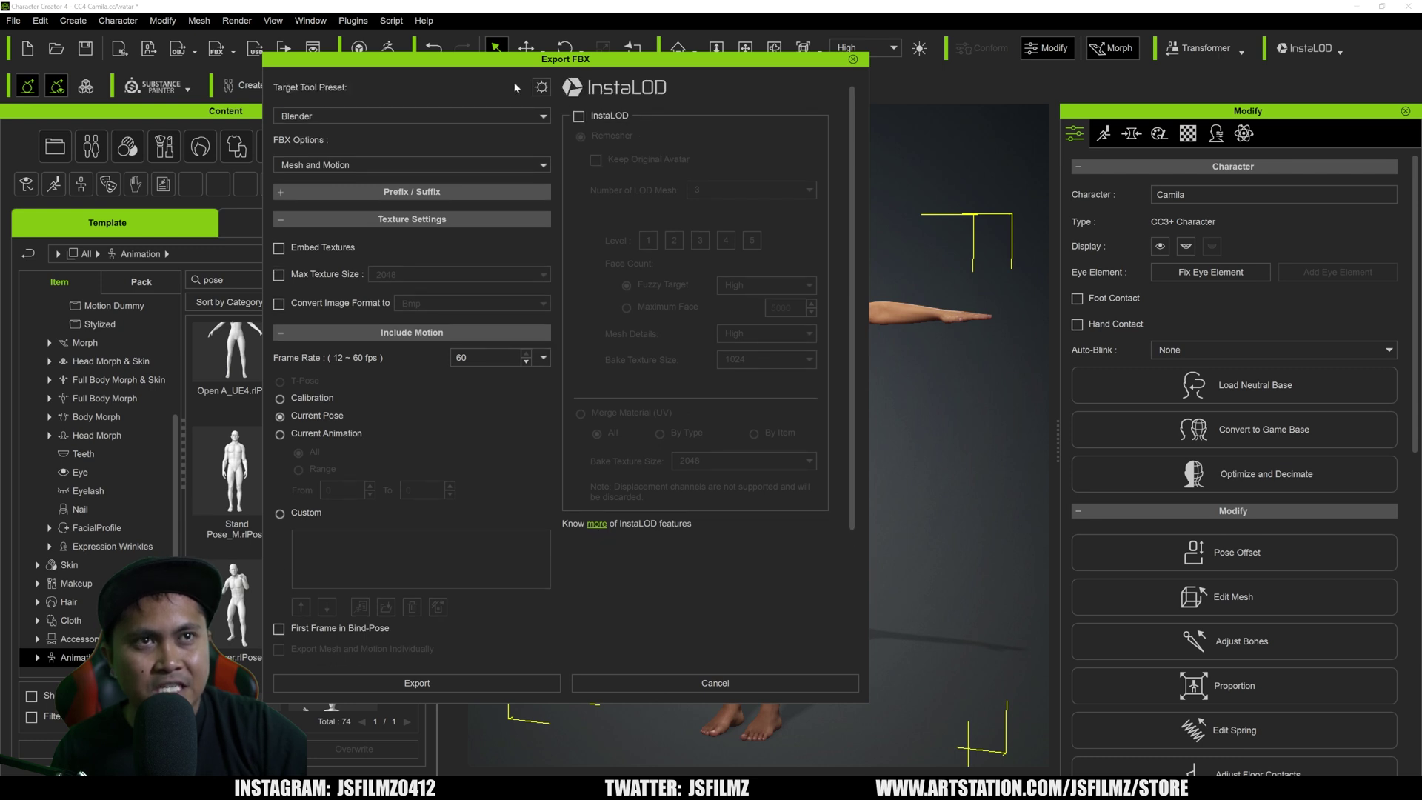
{"action": "left_click", "coordinate": [541, 86]}
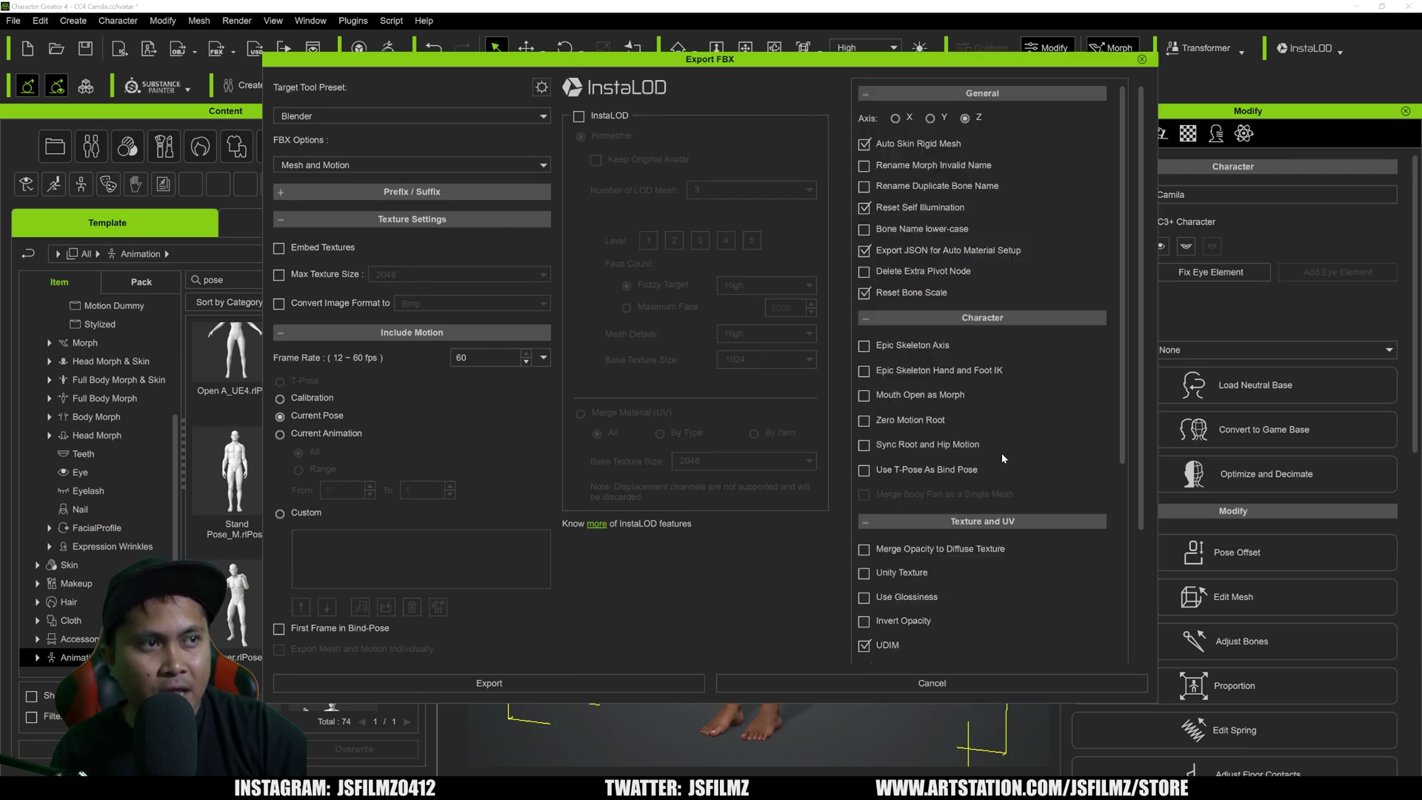
{"action": "scroll", "coordinate": [881, 434], "scroll_direction": "down", "scroll_amount": 2}
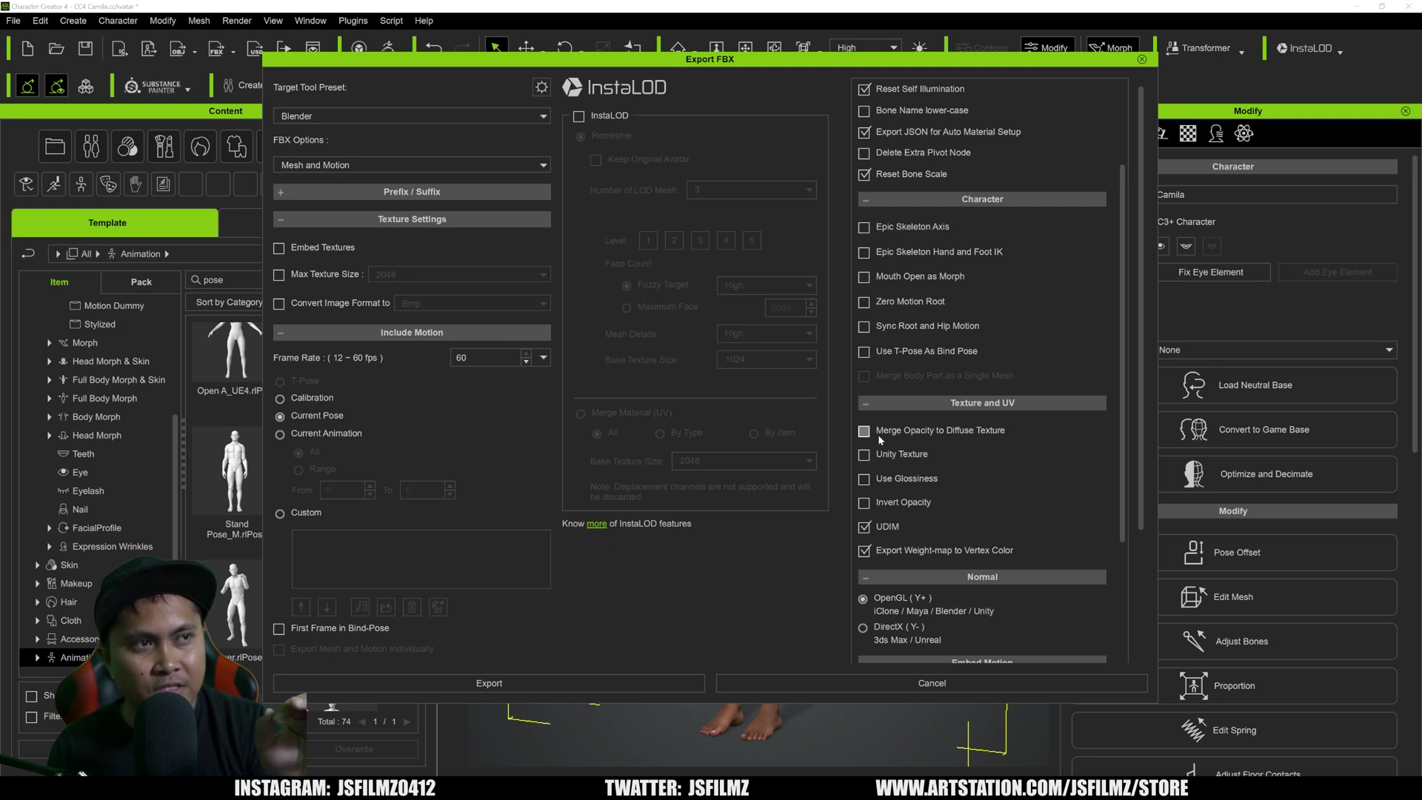
{"action": "left_click", "coordinate": [878, 434]}
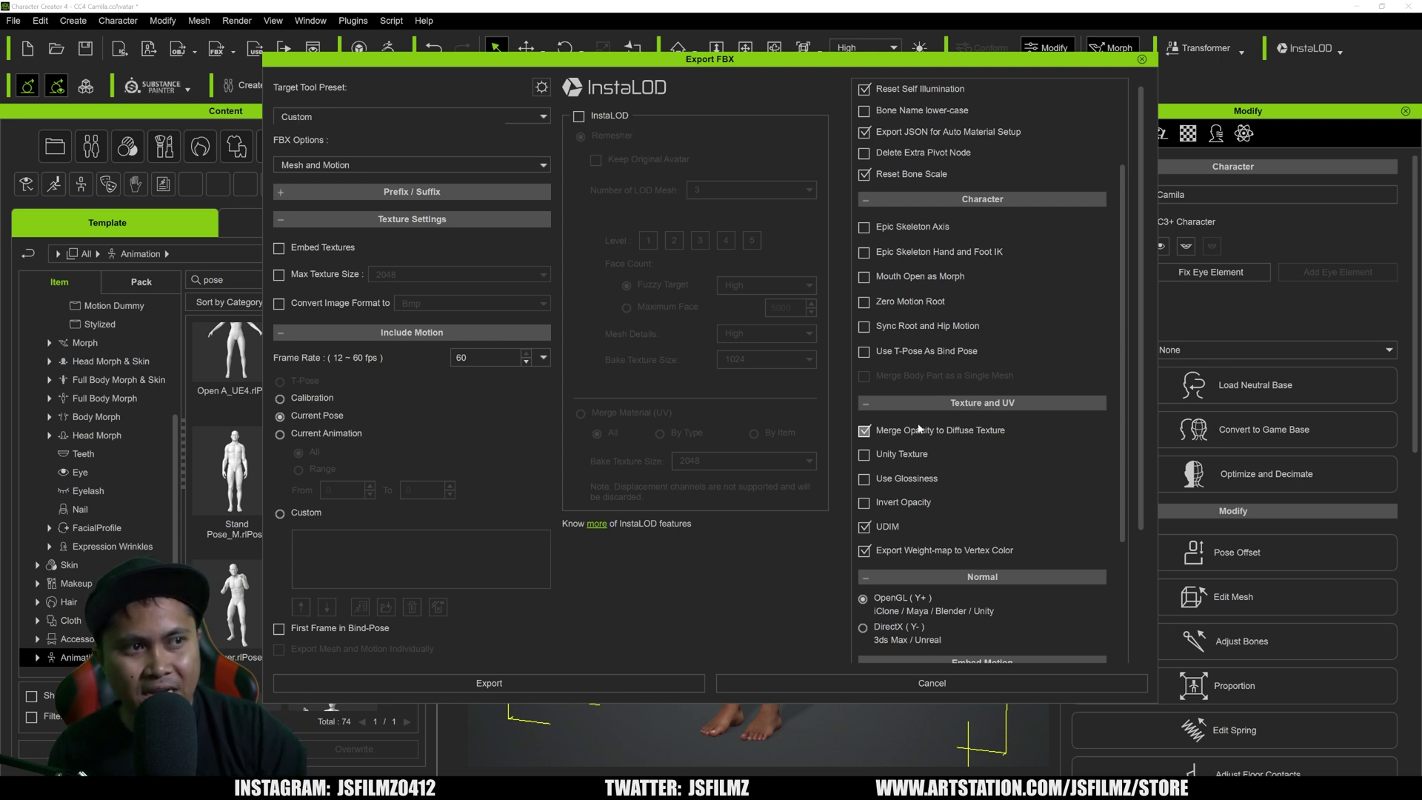
{"action": "scroll", "coordinate": [877, 434], "scroll_direction": "down", "scroll_amount": 3}
{"action": "left_click", "coordinate": [427, 688]}
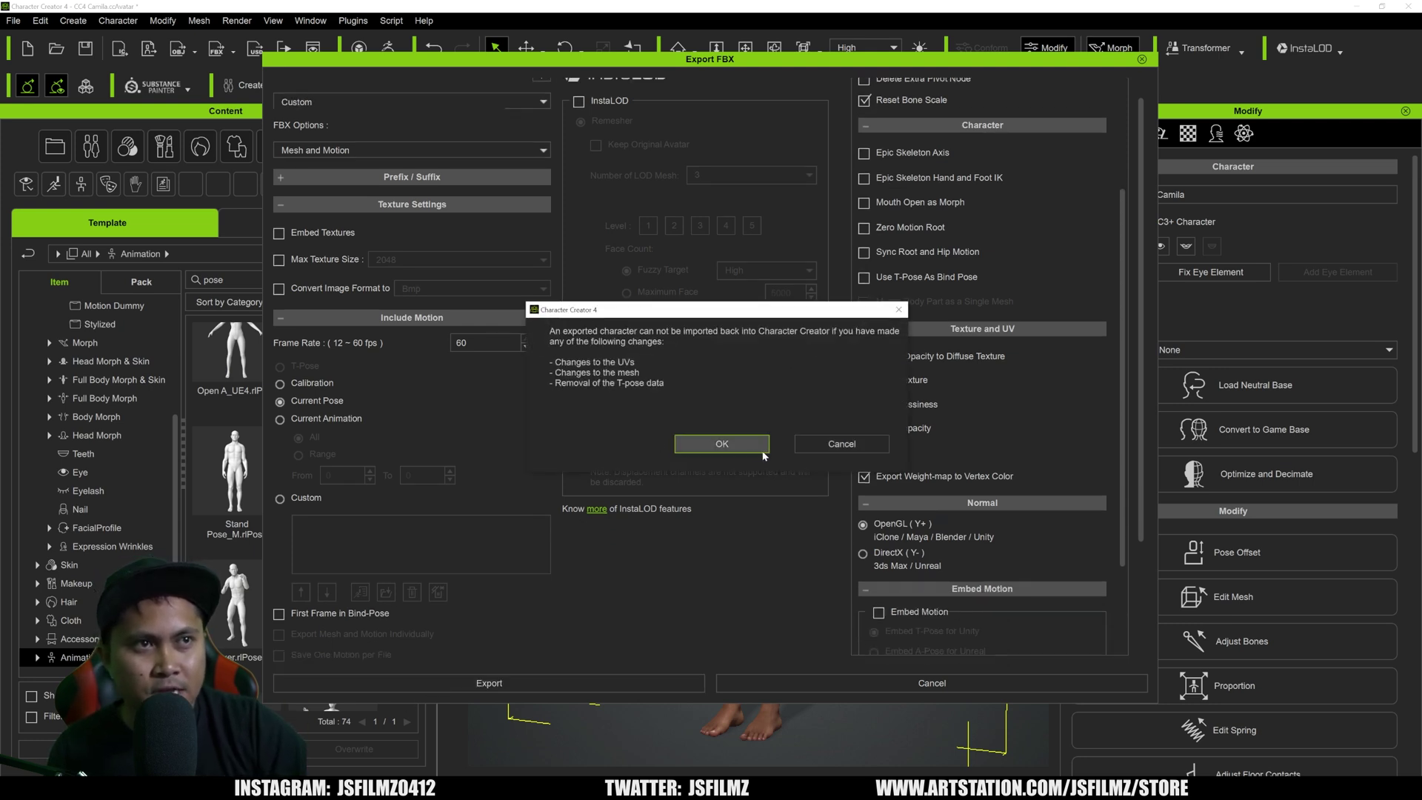
- Accept the export warning and save the FBX as Camila in Desktop\testcc
{"action": "left_click", "coordinate": [725, 445]}
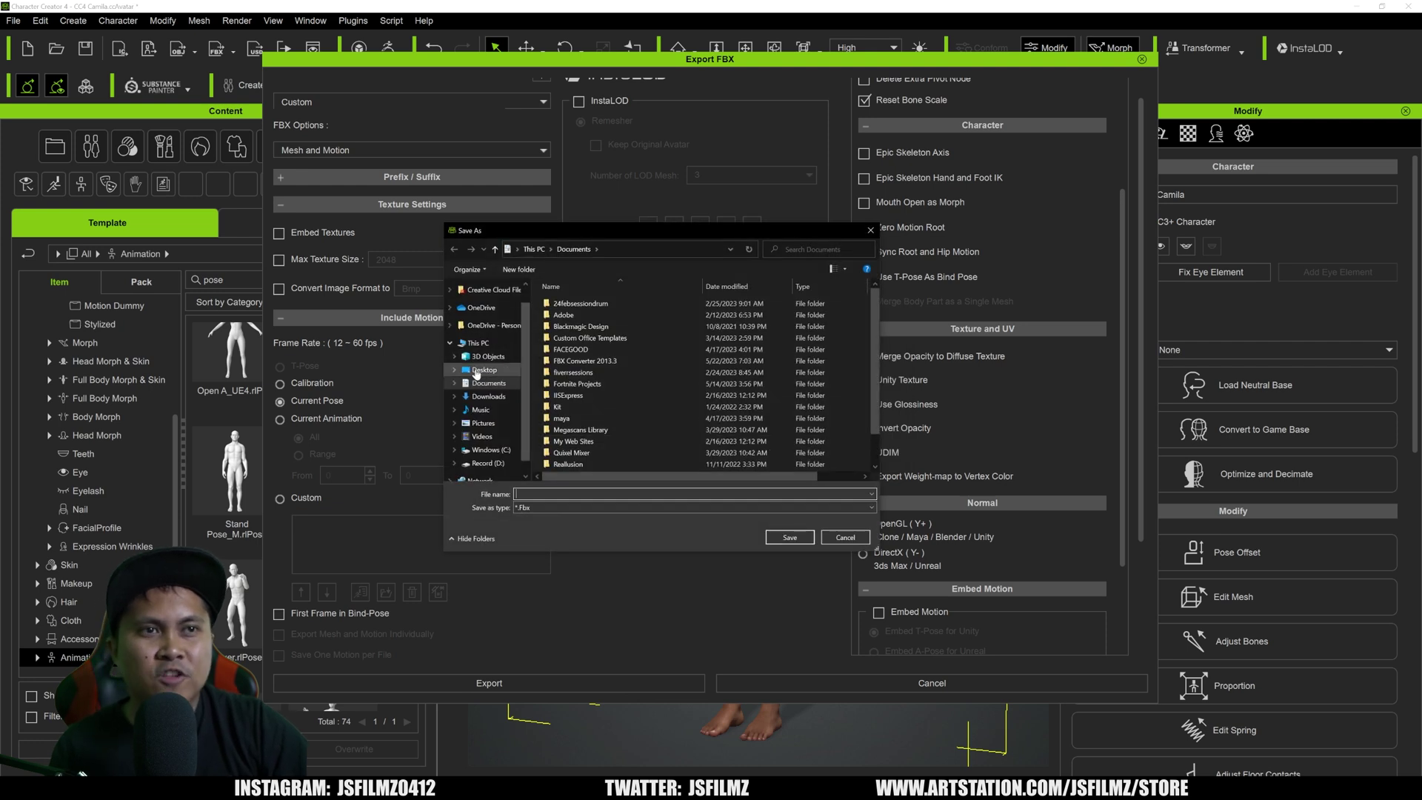
{"action": "left_click", "coordinate": [482, 370]}
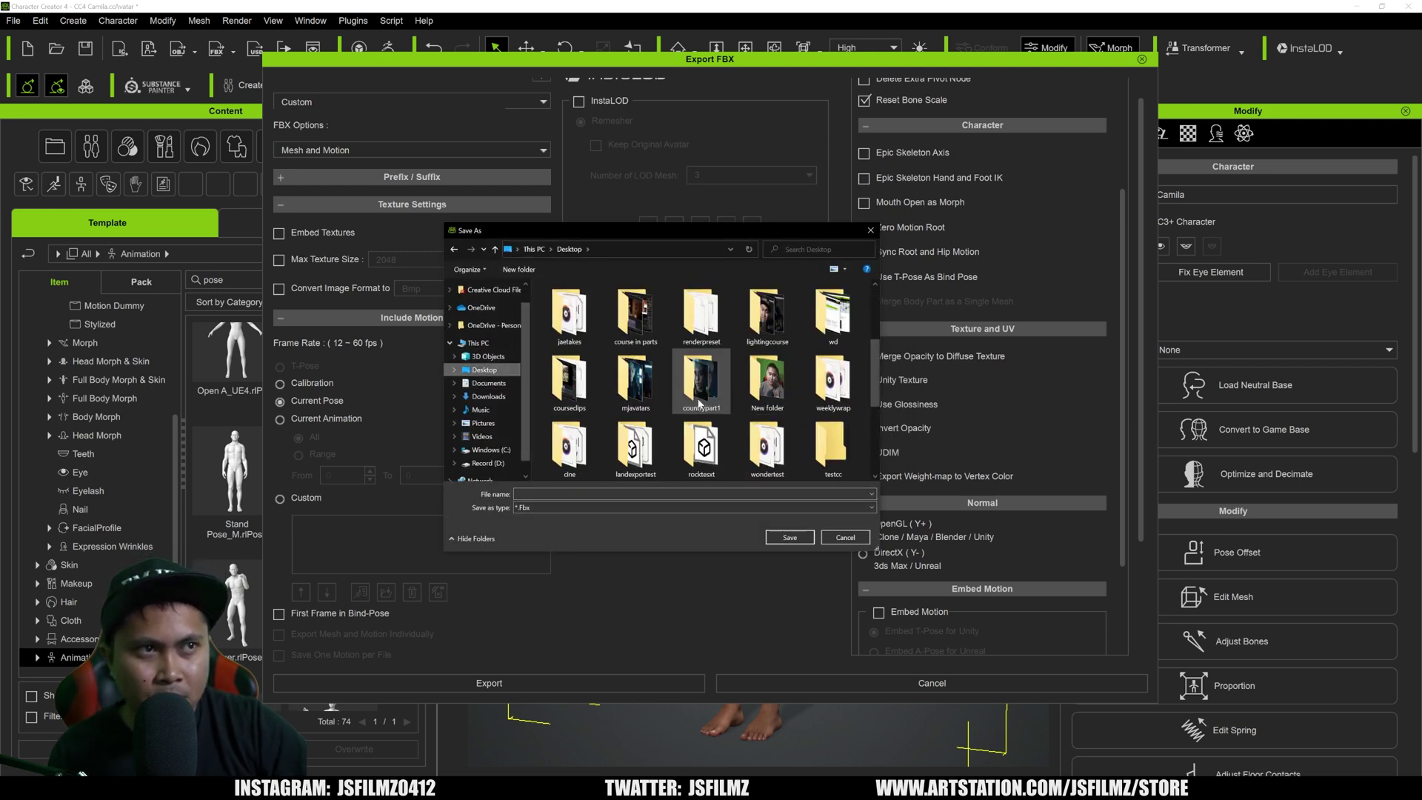
{"action": "double_click", "coordinate": [833, 444]}
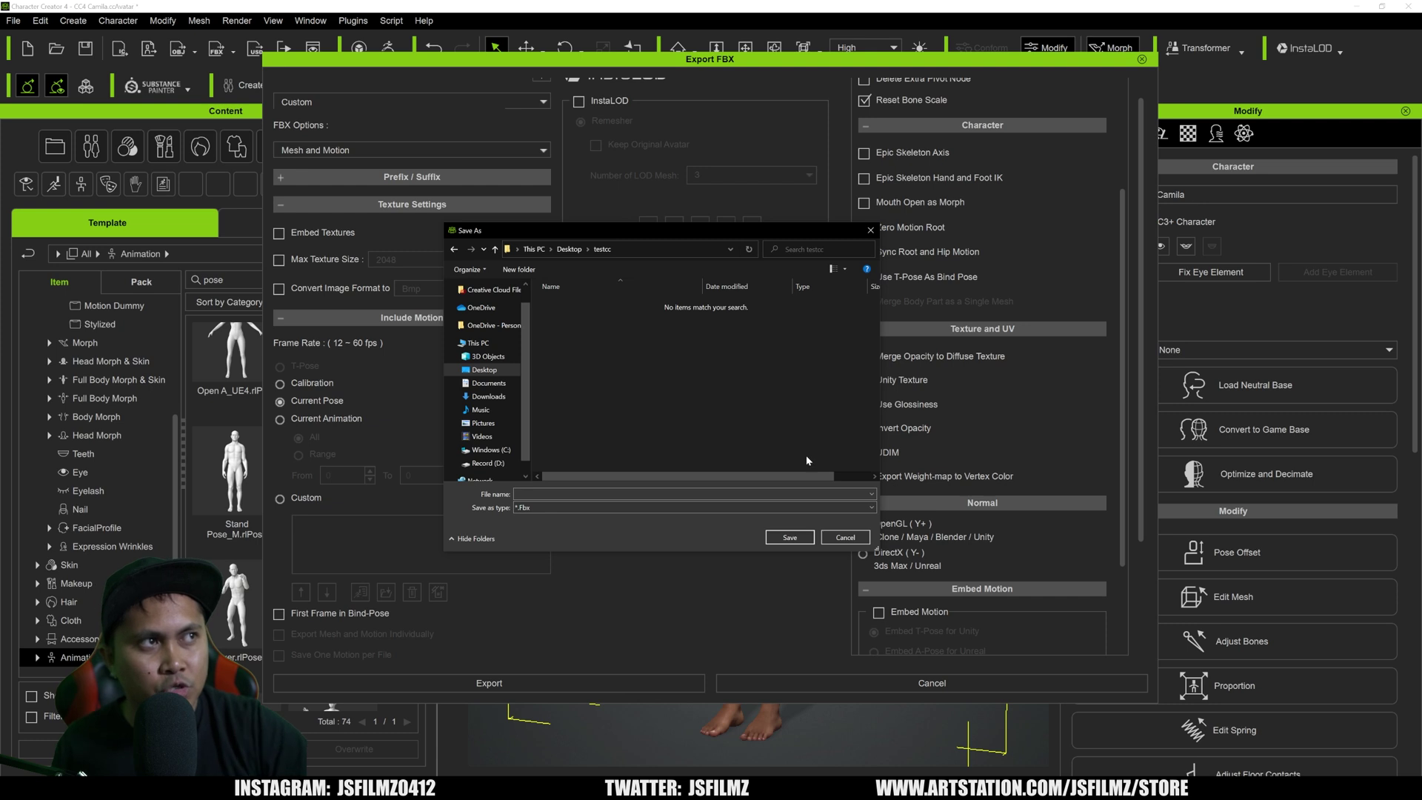
{"action": "left_click", "coordinate": [711, 494]}
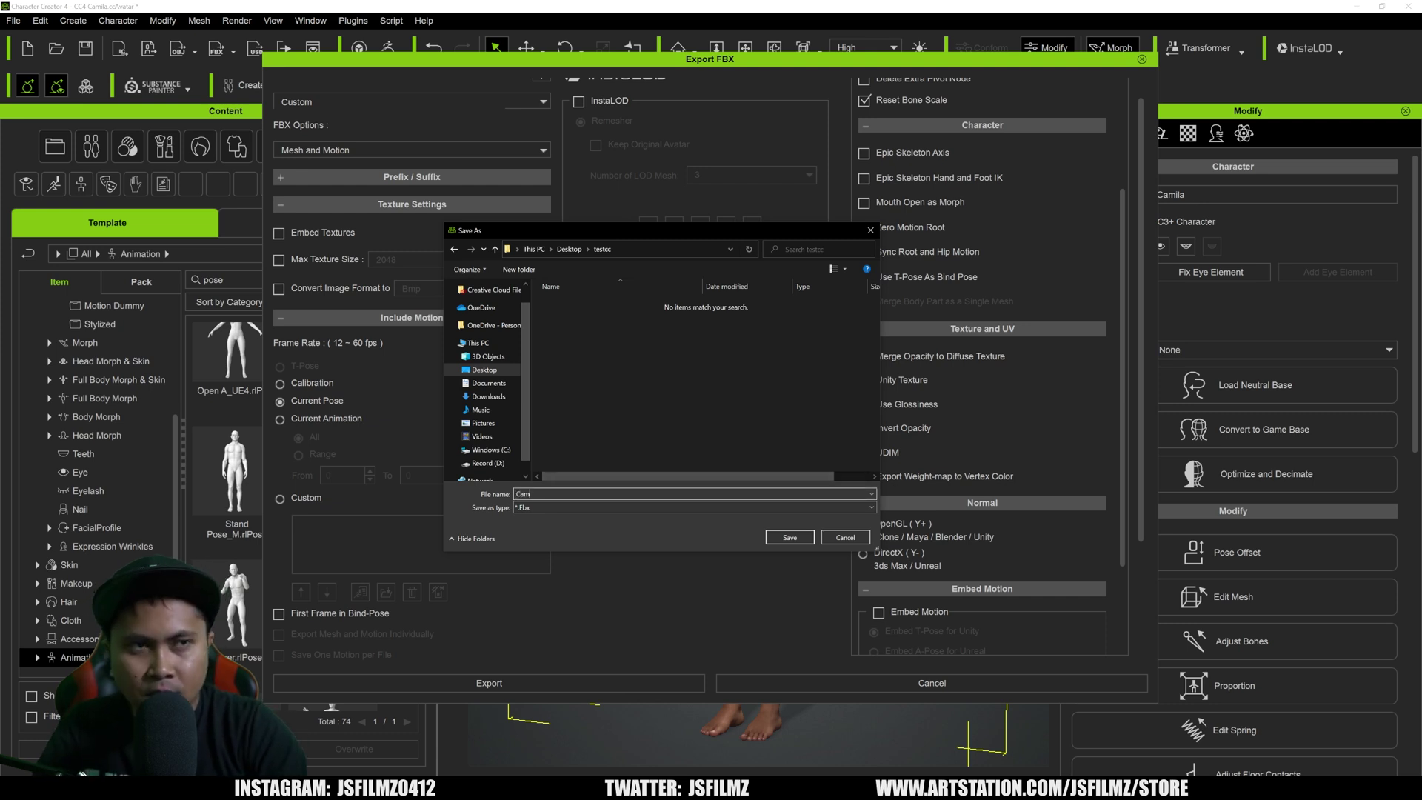
{"action": "type", "text": "ila"}
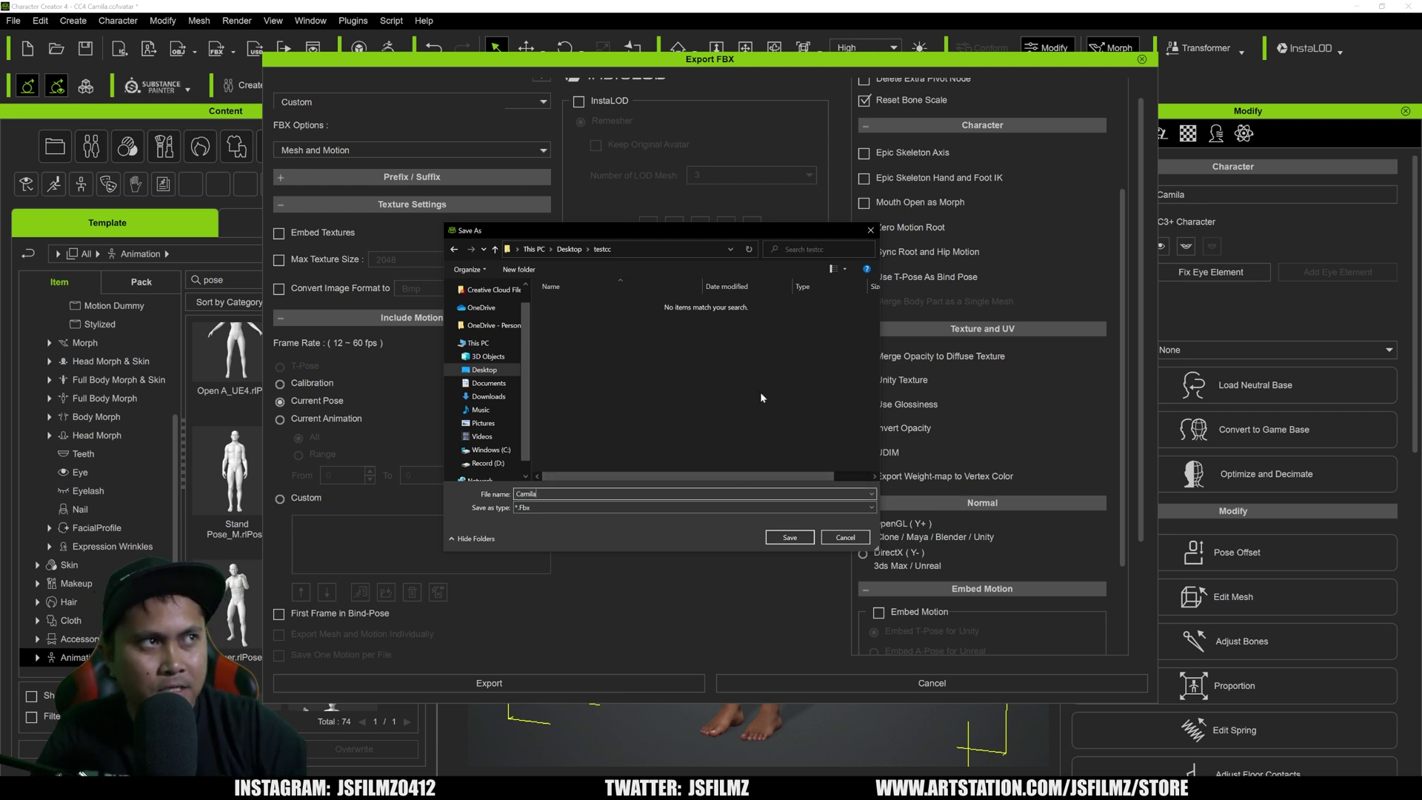
{"action": "left_click", "coordinate": [790, 537]}
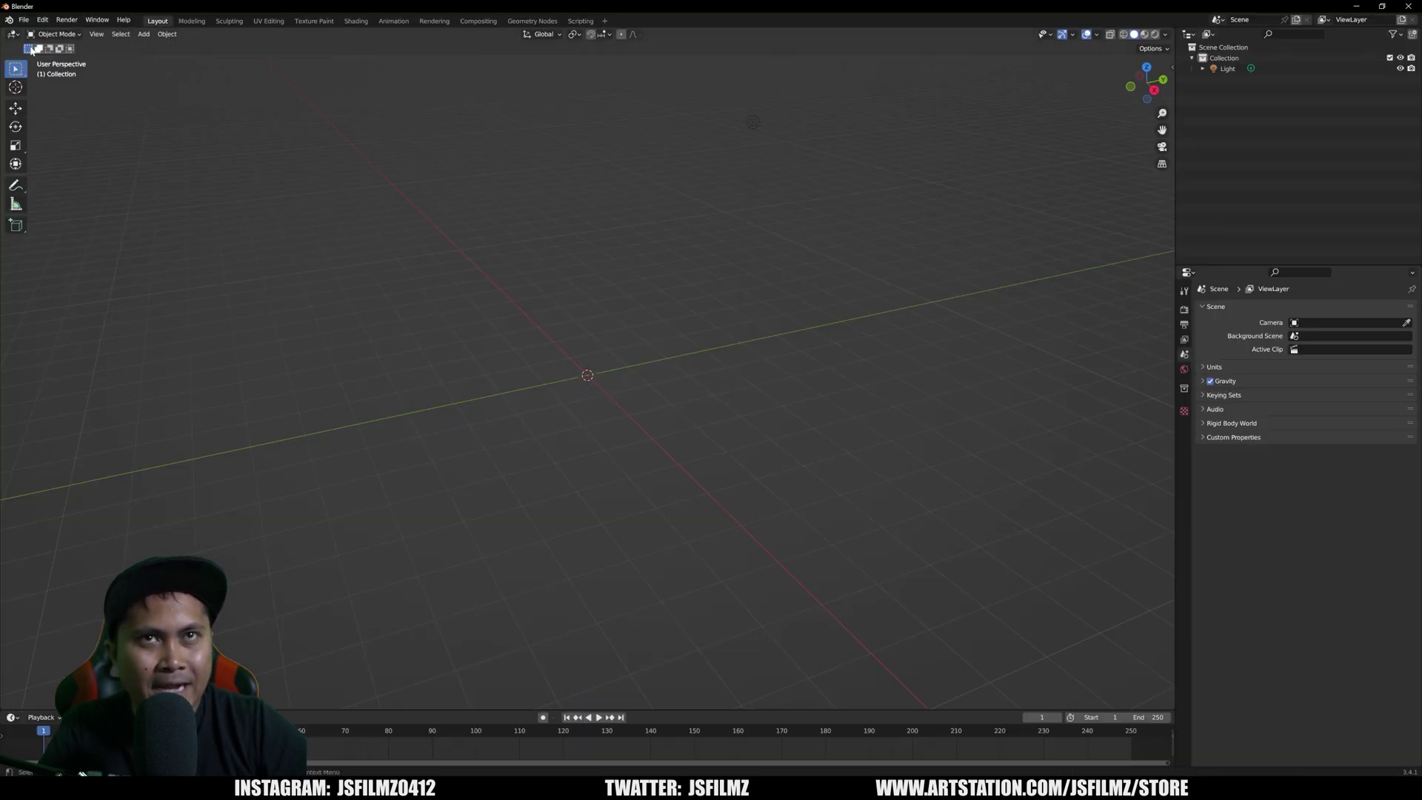
- Import Camila.Fbx from Desktop\testcc into Blender and orbit to face the character
{"action": "left_click", "coordinate": [24, 20]}
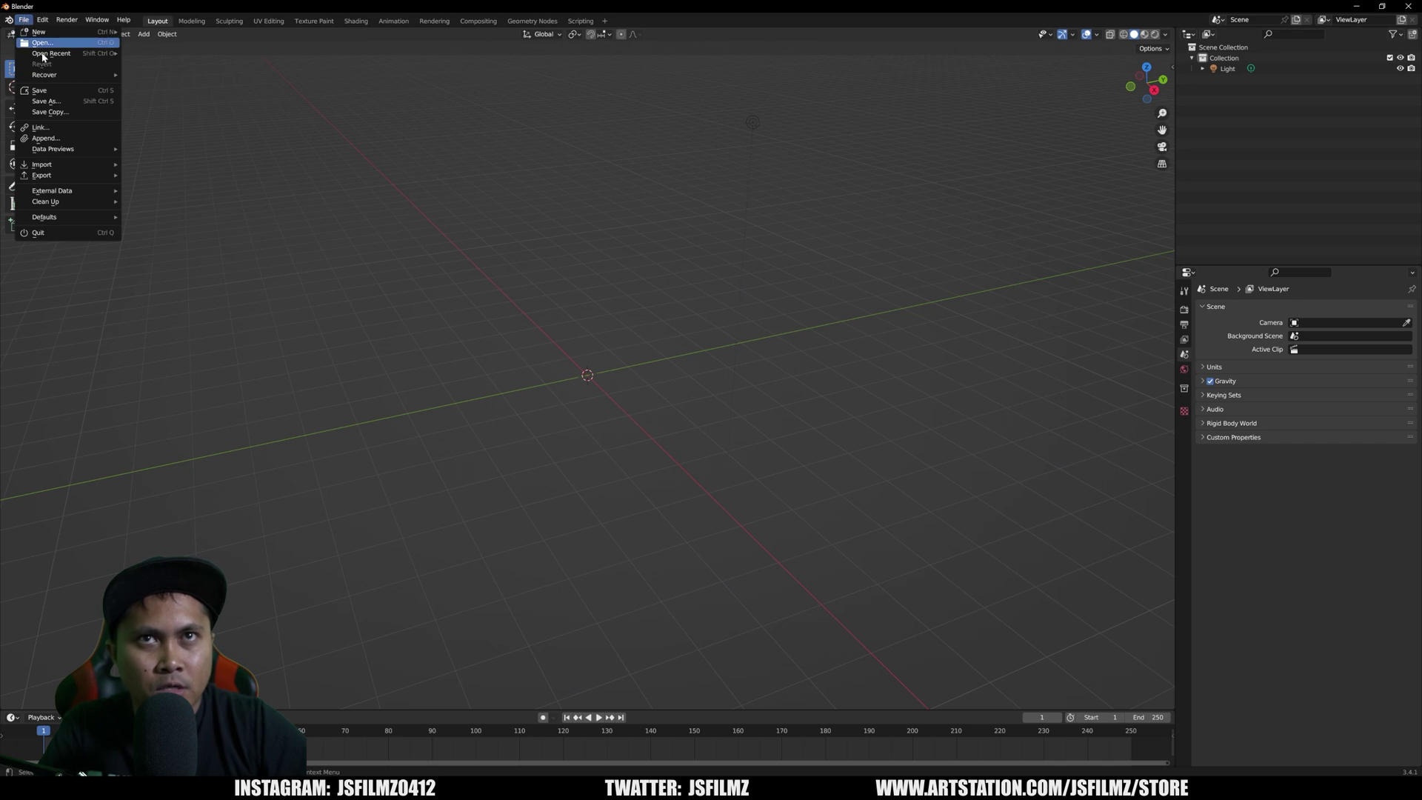
{"action": "mouse_move", "coordinate": [63, 166]}
{"action": "left_click", "coordinate": [153, 271]}
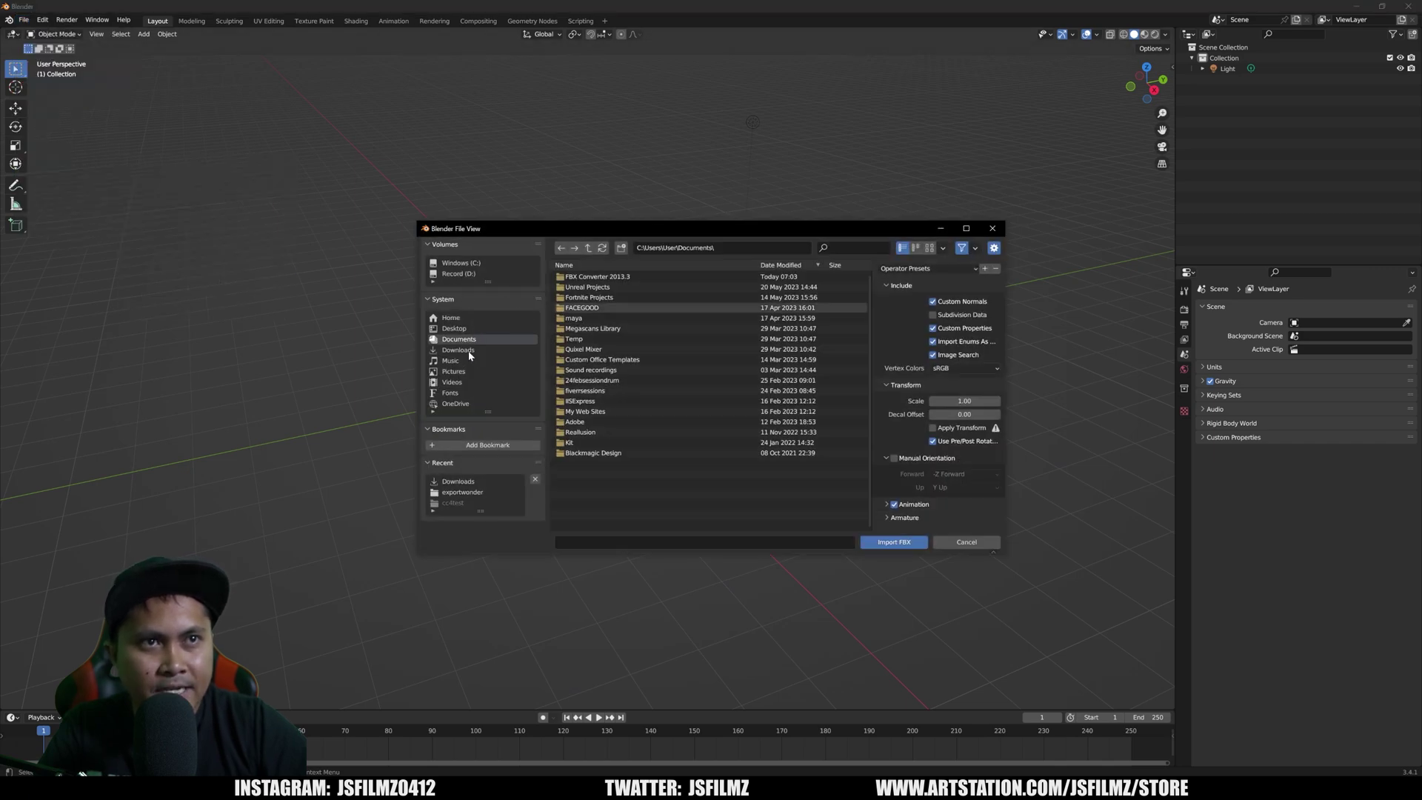
{"action": "left_click", "coordinate": [454, 328]}
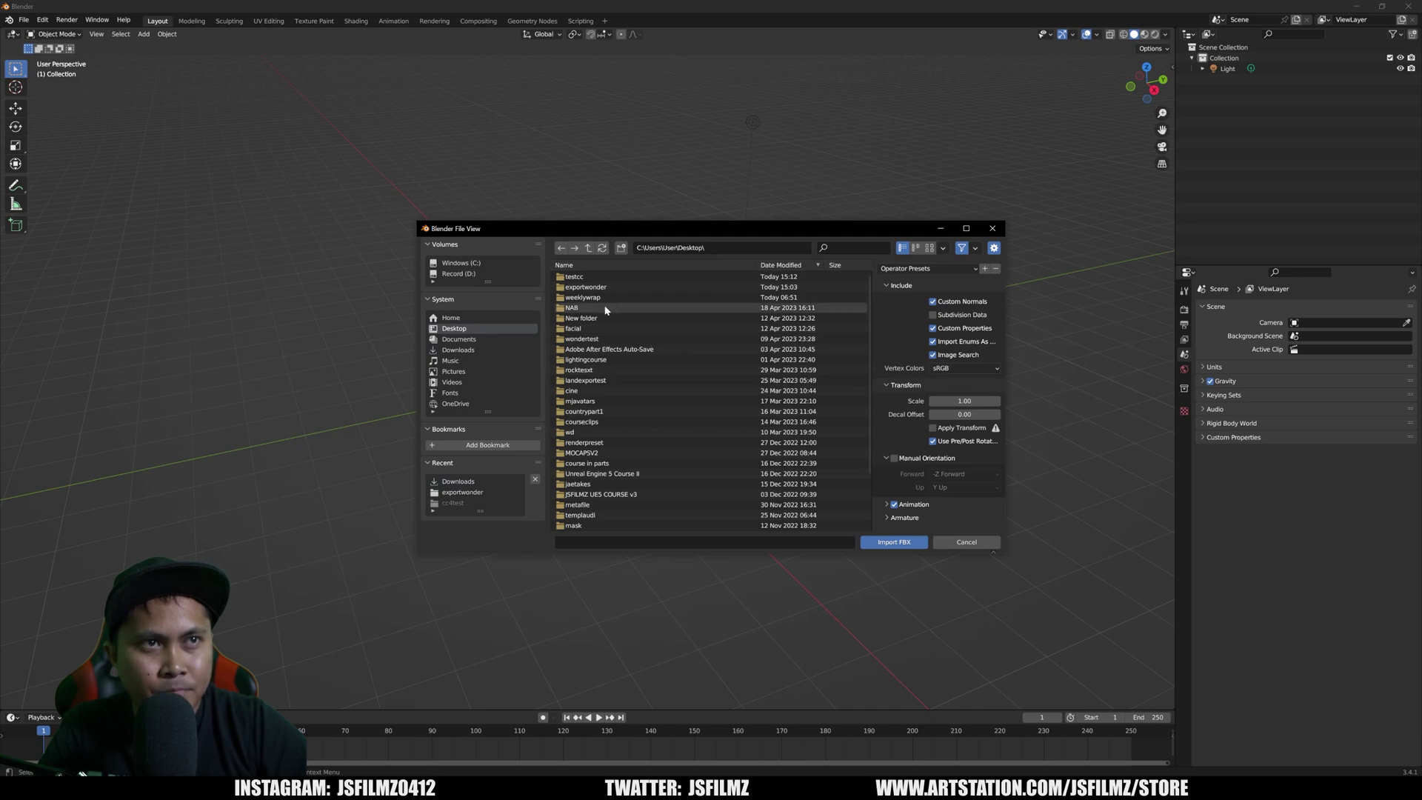
{"action": "double_click", "coordinate": [581, 277]}
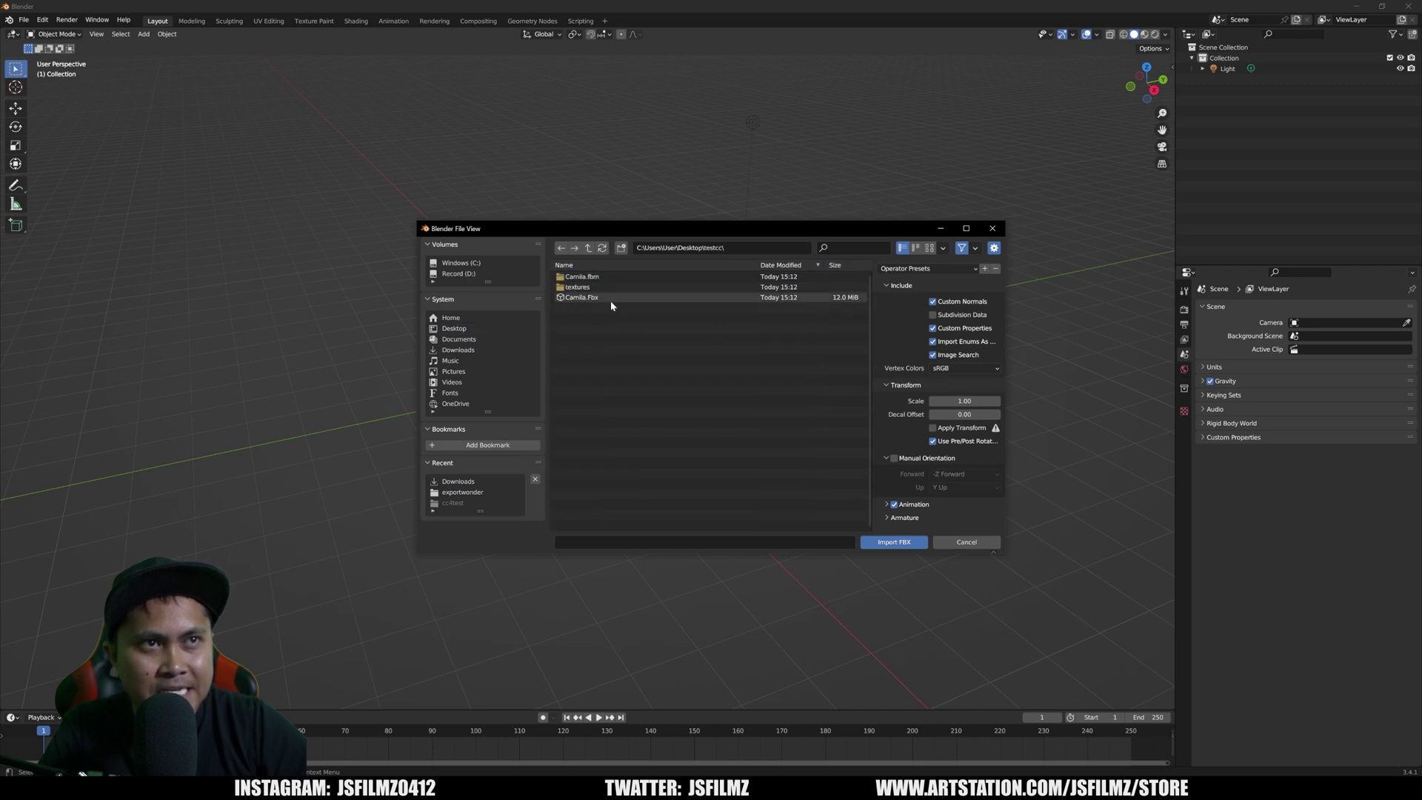
{"action": "left_click", "coordinate": [611, 300]}
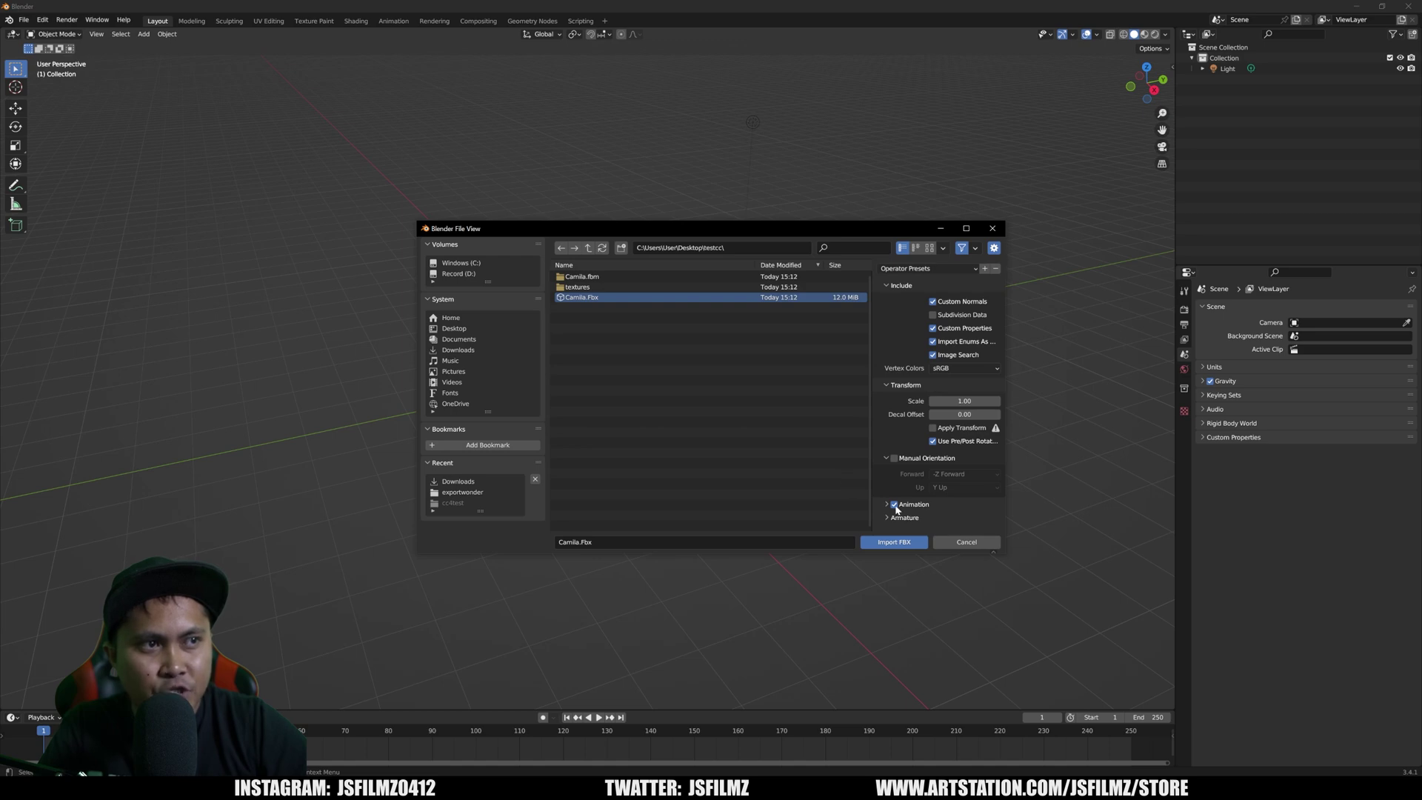
{"action": "left_click", "coordinate": [895, 544]}
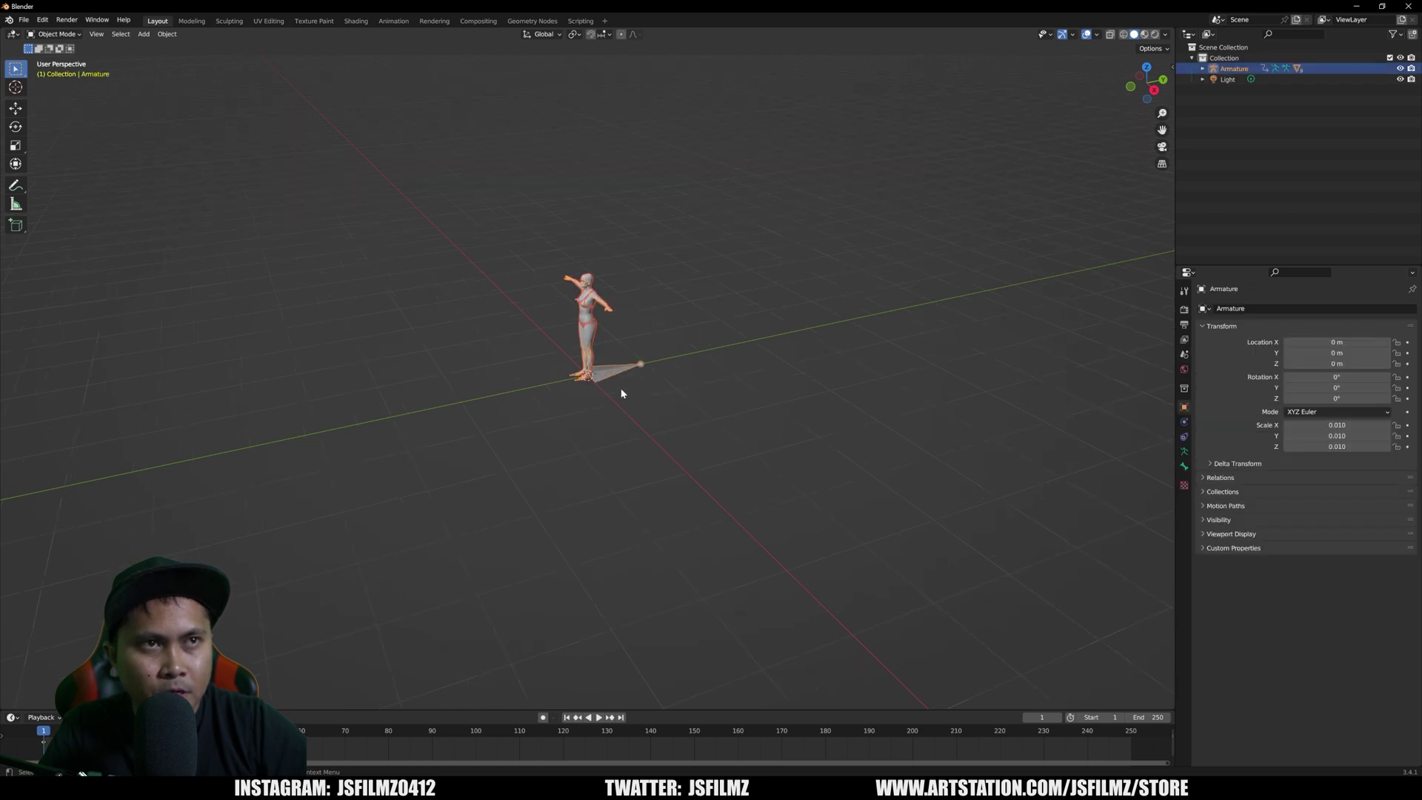
{"action": "scroll", "coordinate": [622, 376], "scroll_direction": "down", "scroll_amount": 3}
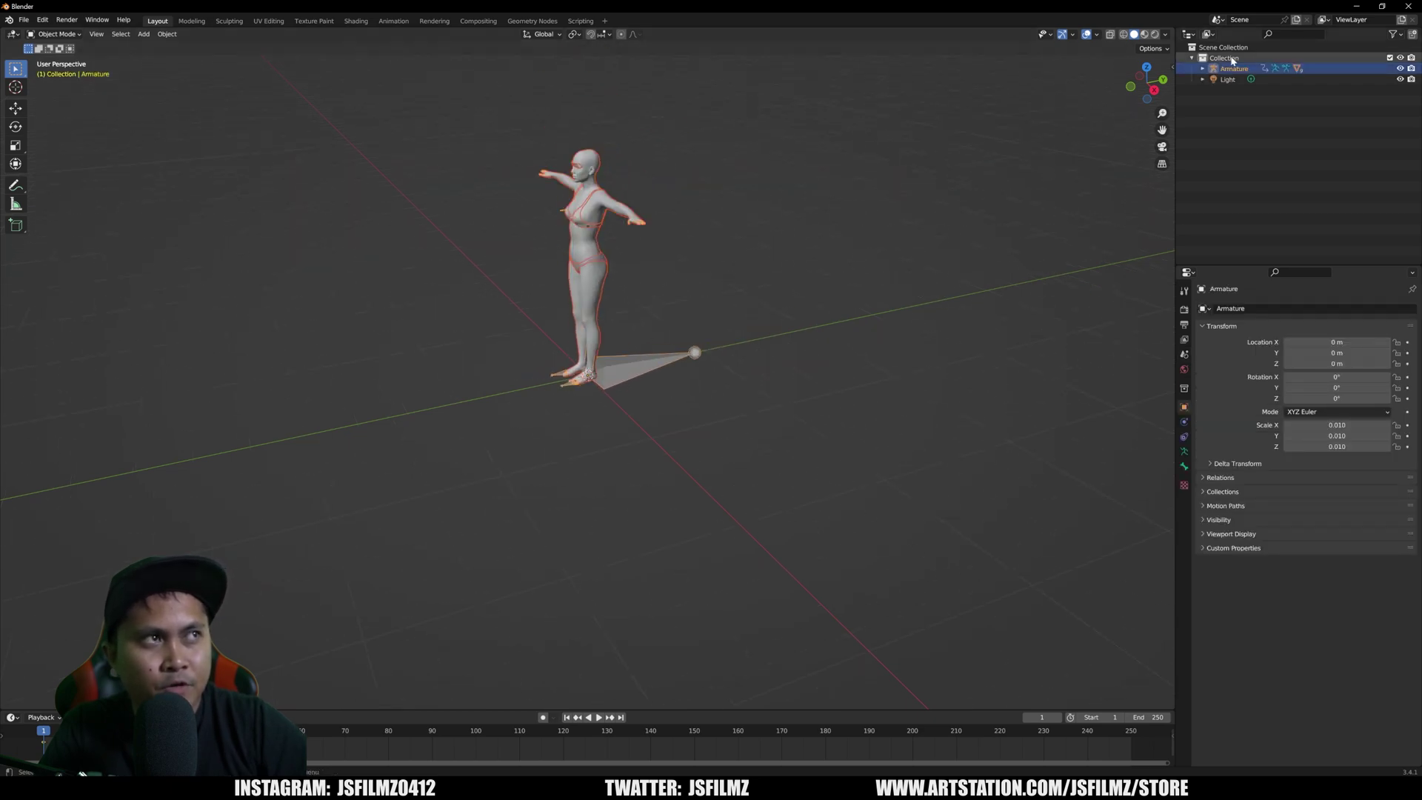
{"action": "middle_click_drag", "start_coordinate": [640, 298], "coordinate": [750, 205]}
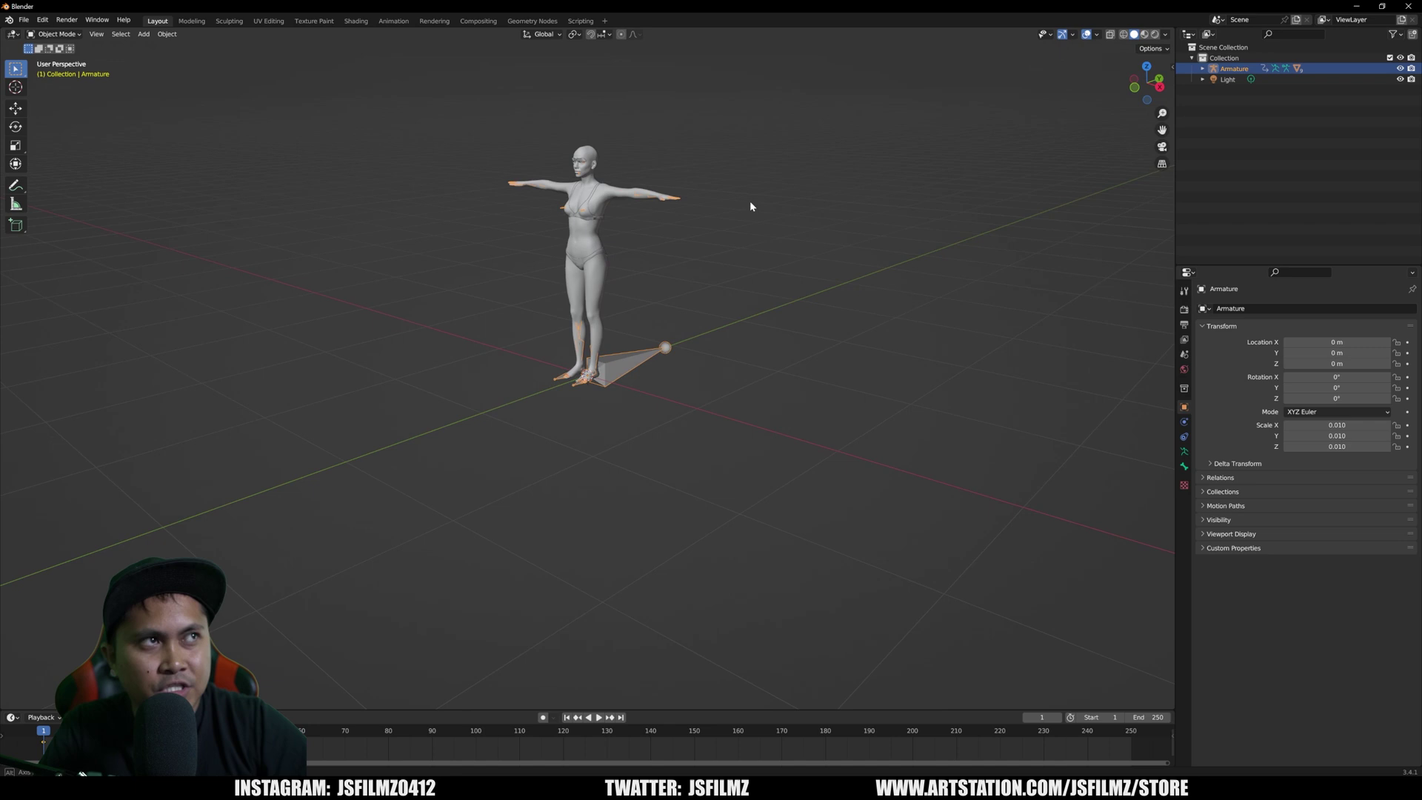
- From the CC2Wonder sidebar panel, export the character as Camila into Desktop\exportwonder
{"action": "left_click", "coordinate": [1172, 68]}
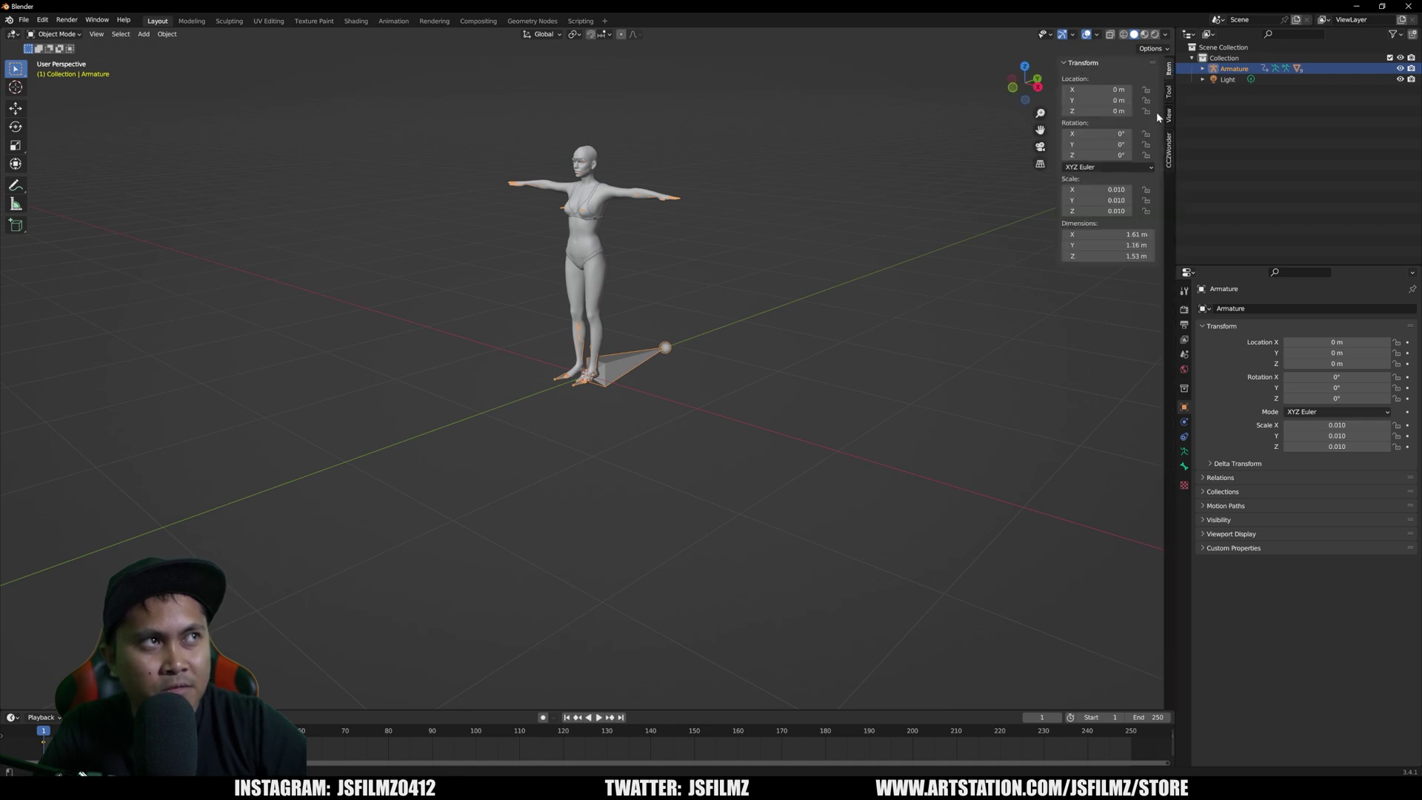
{"action": "left_click", "coordinate": [1170, 161]}
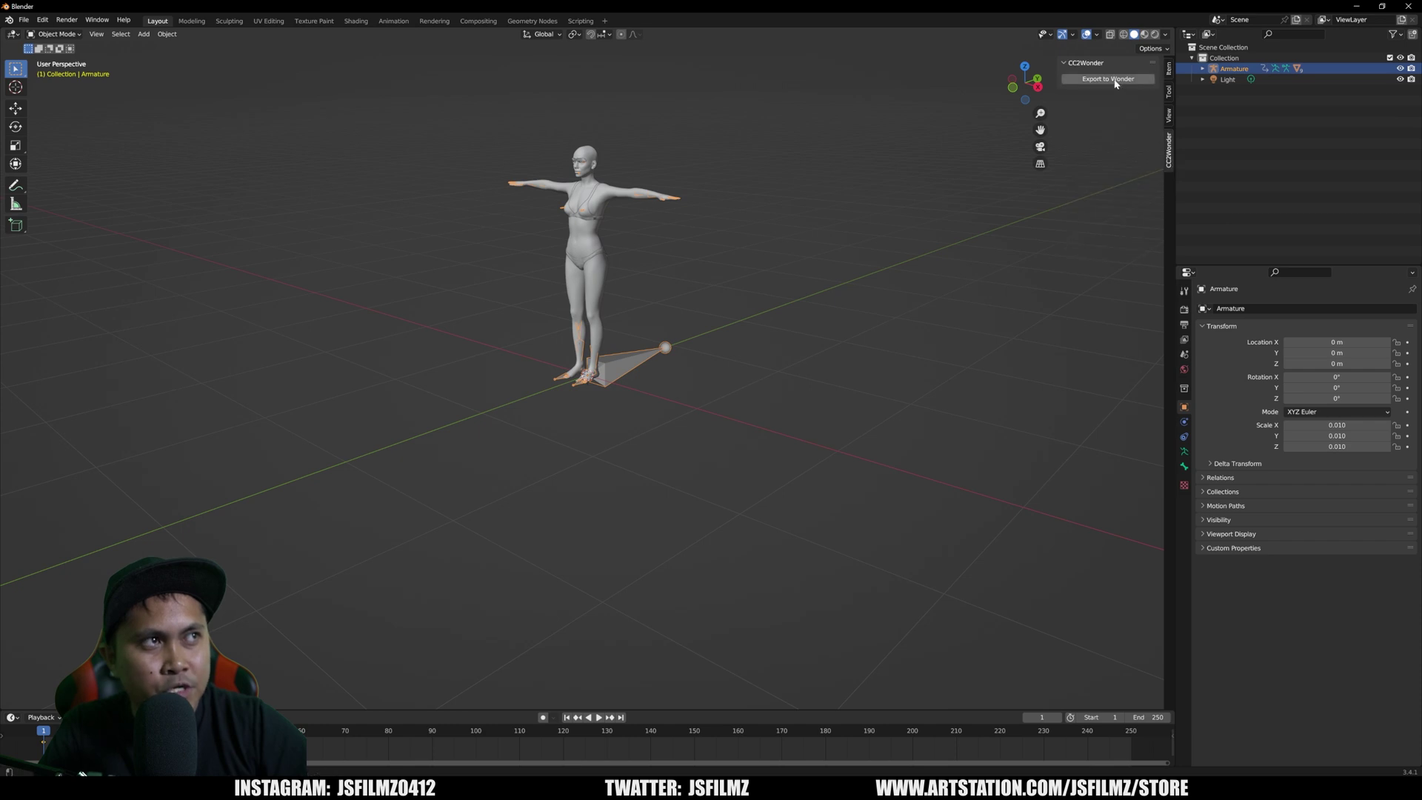
{"action": "left_click", "coordinate": [1120, 80]}
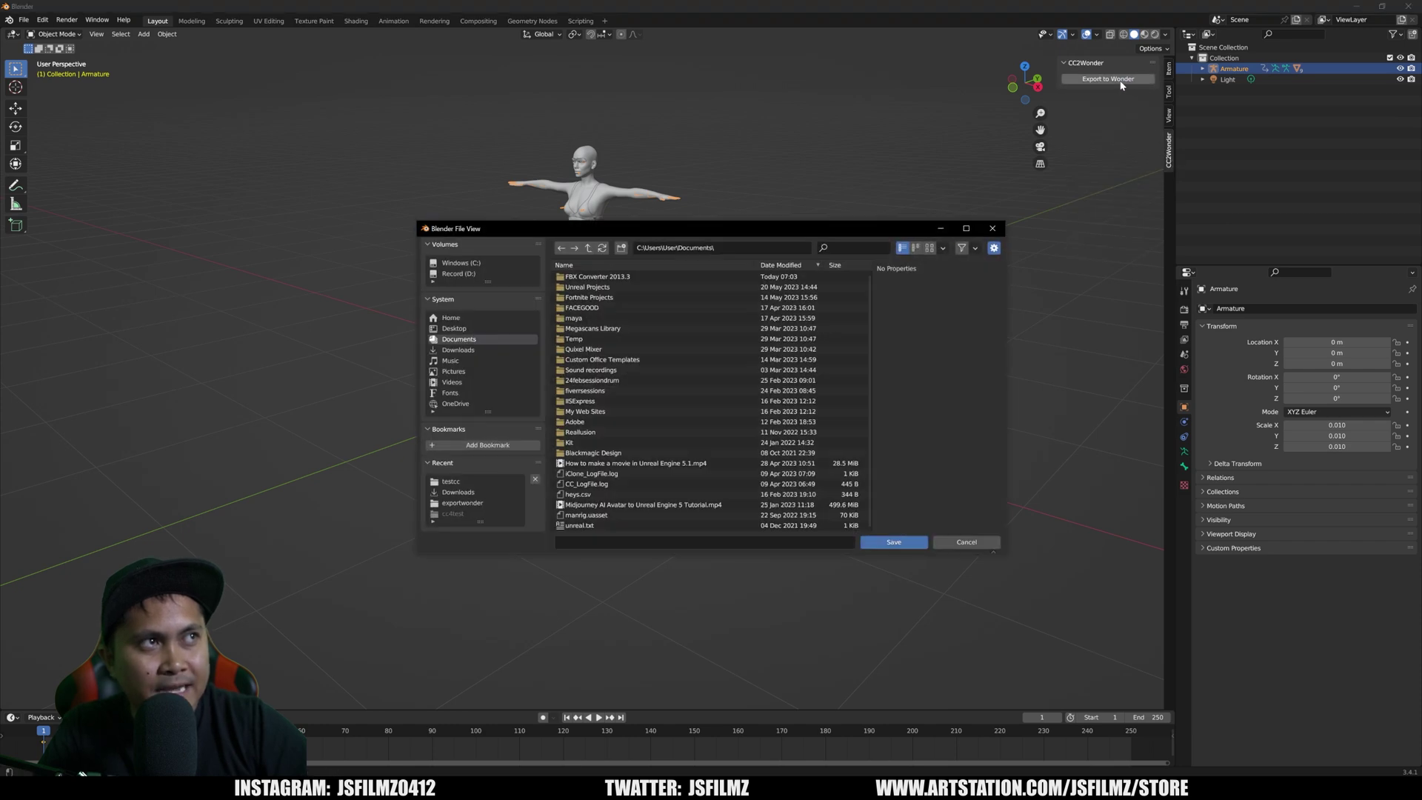
{"action": "left_click", "coordinate": [454, 328]}
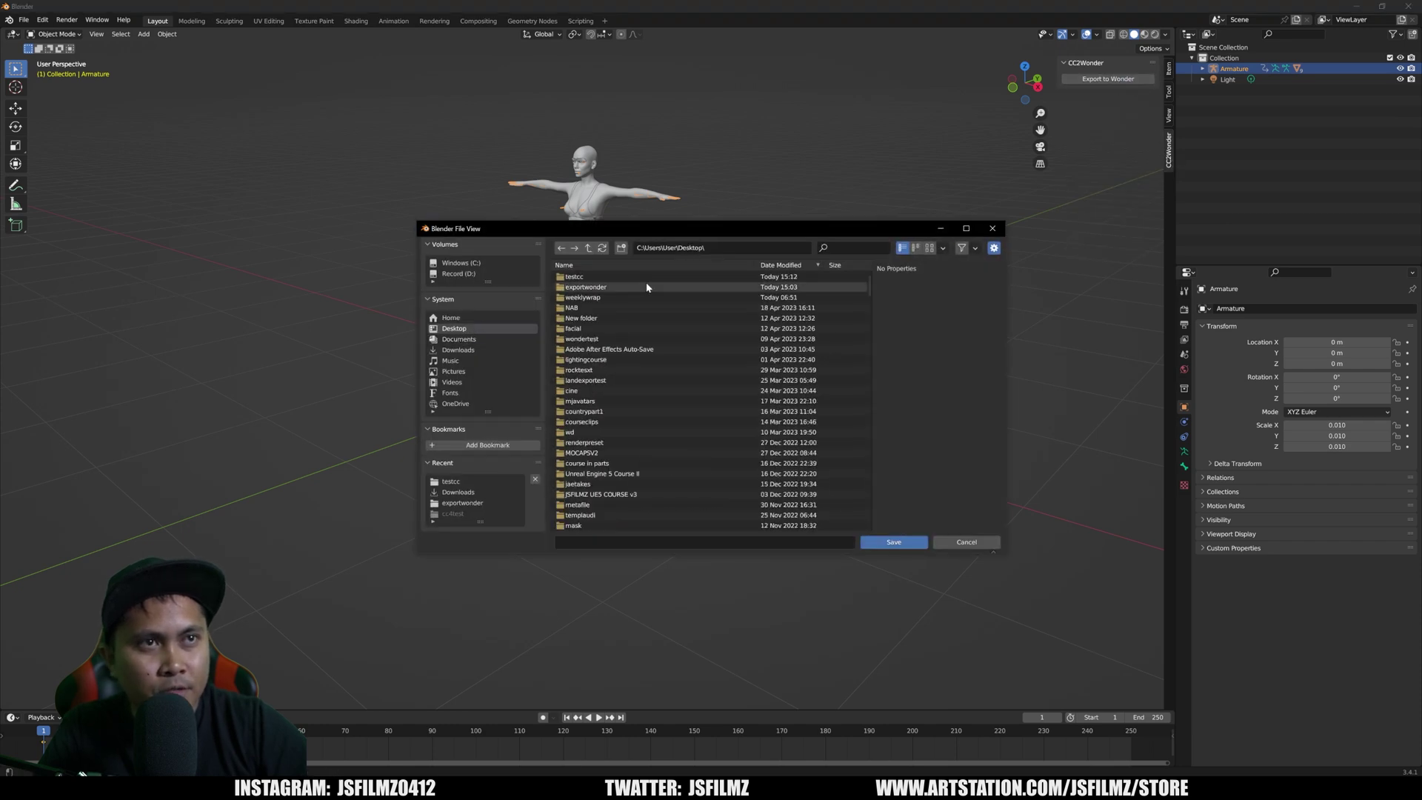
{"action": "double_click", "coordinate": [585, 287]}
{"action": "left_click", "coordinate": [620, 543]}
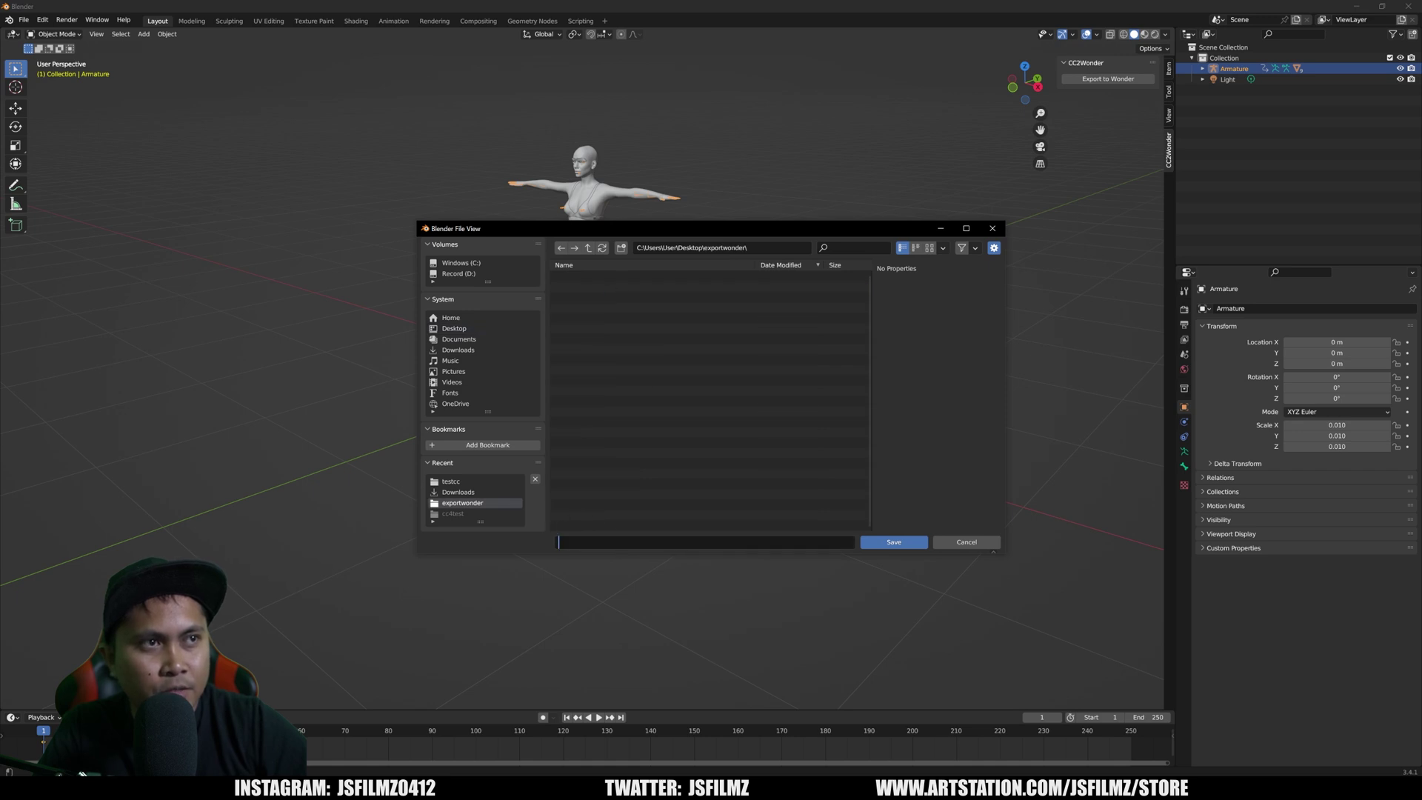
{"action": "type", "text": "camil"}
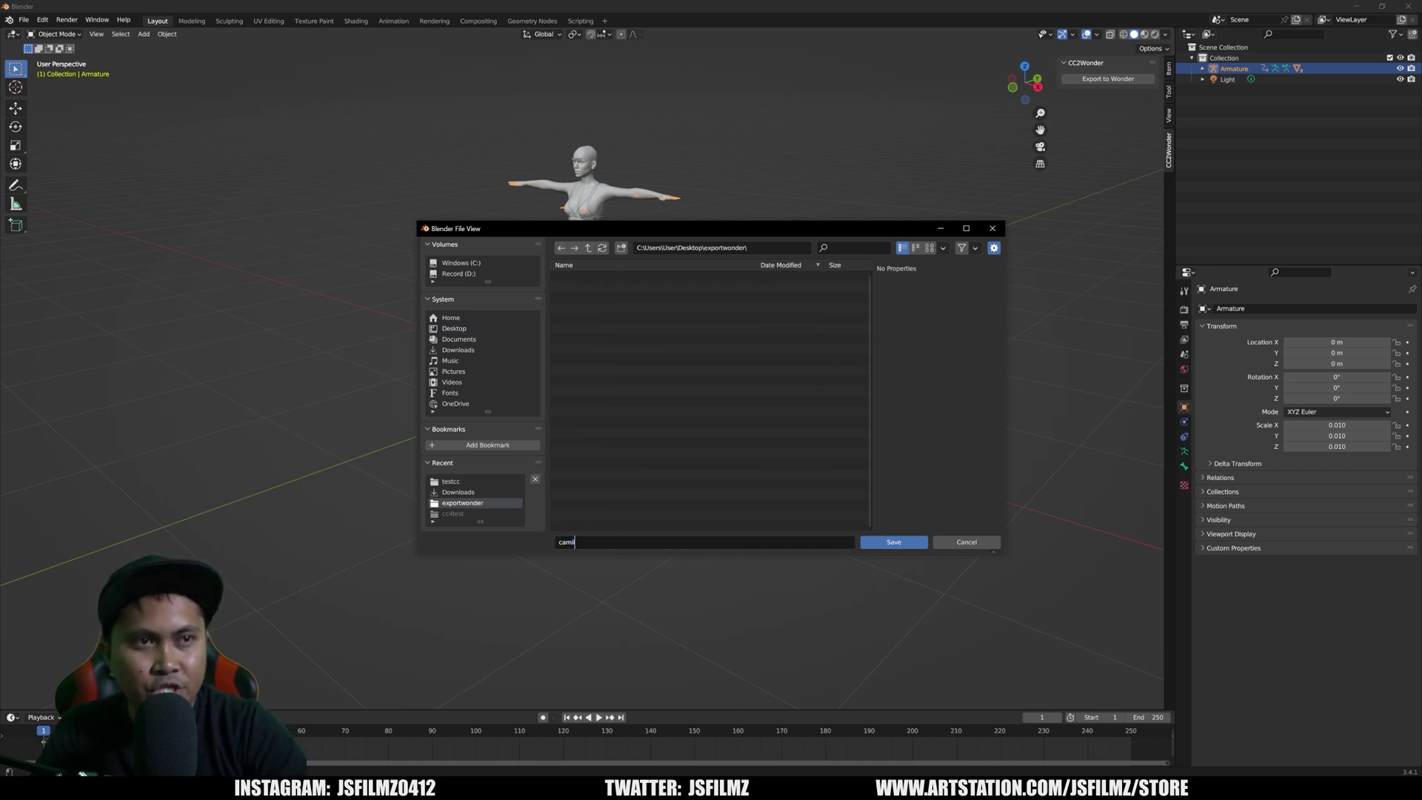
{"action": "type", "text": "Cam"}
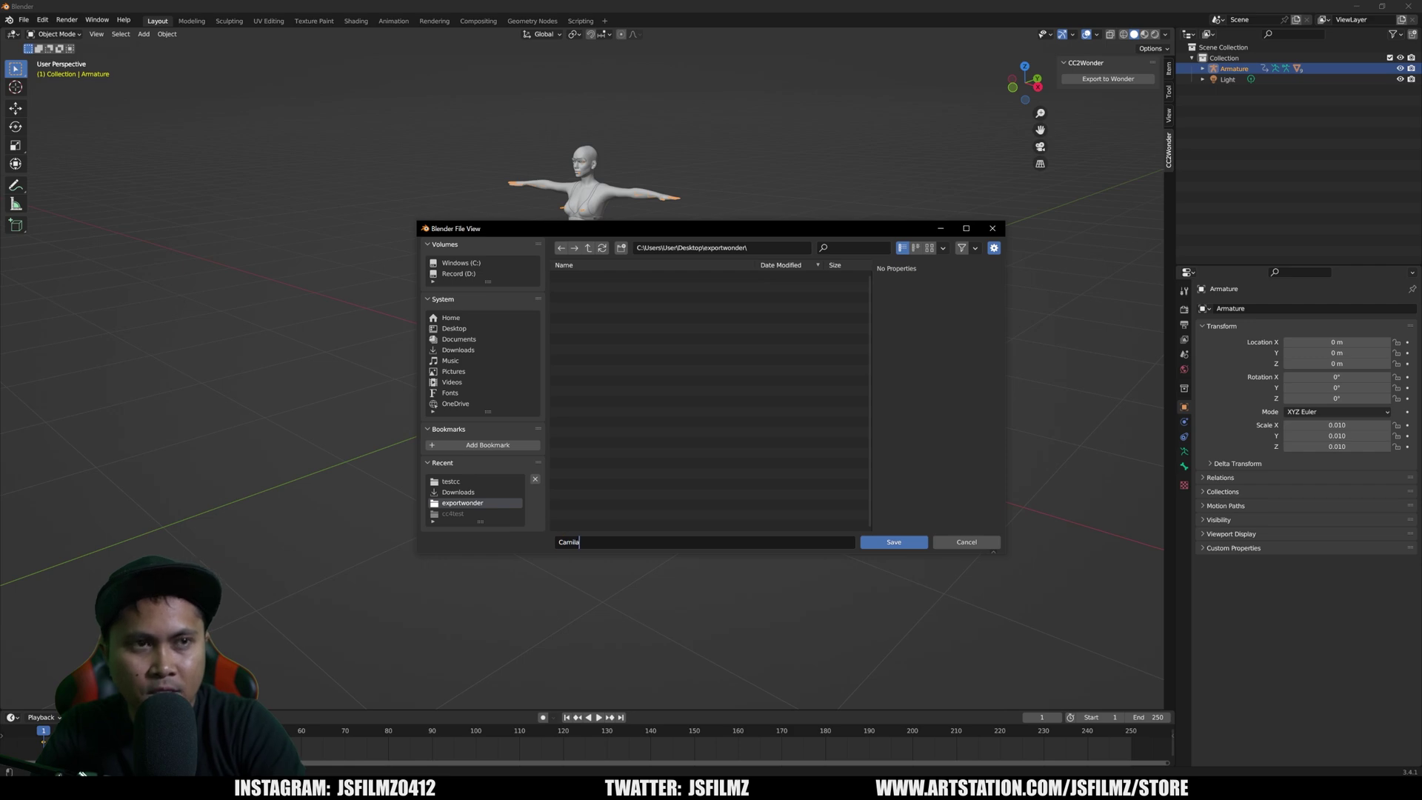
{"action": "key", "text": "Return"}
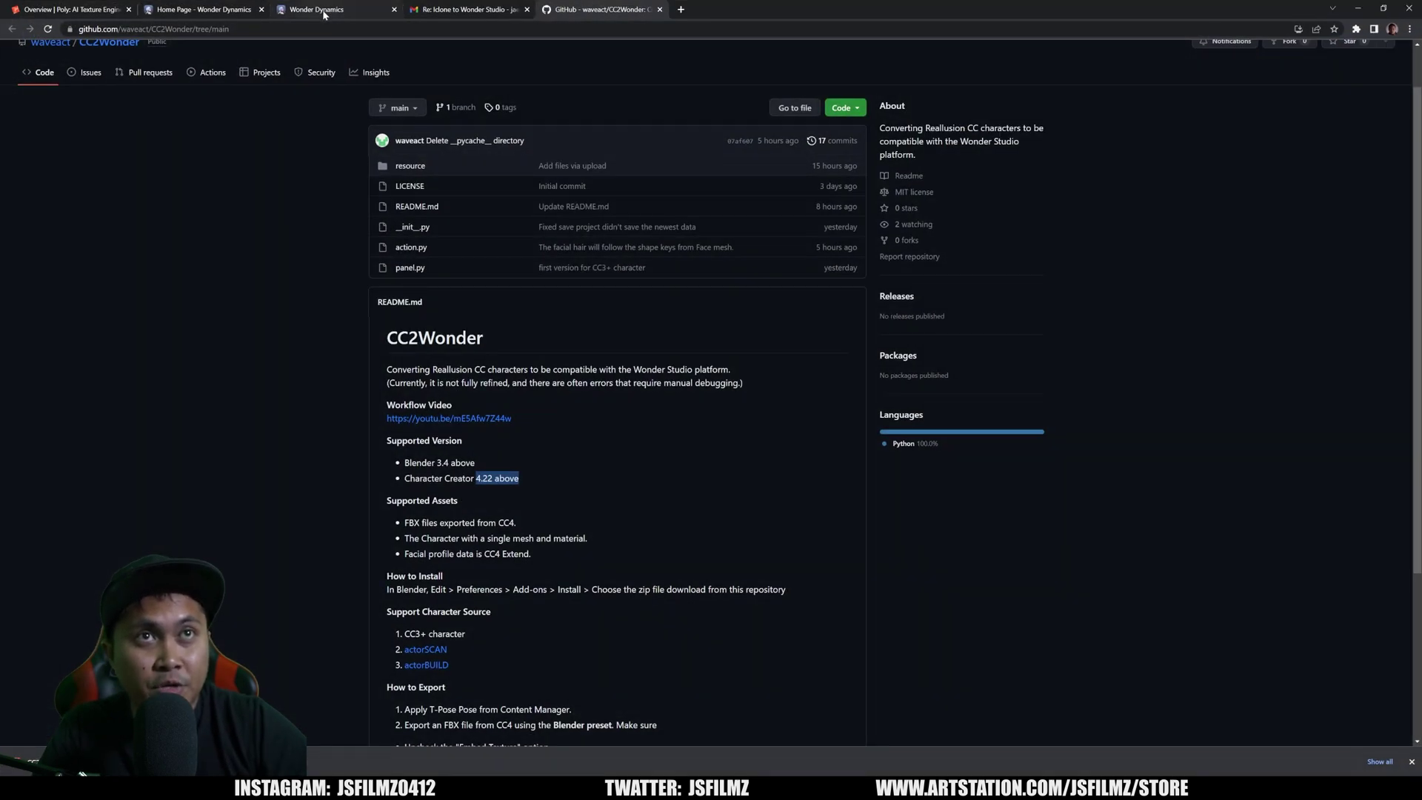
- In Wonder Studio's My Assets, choose Upload > Upload Character and focus the name field
{"action": "left_click", "coordinate": [323, 10]}
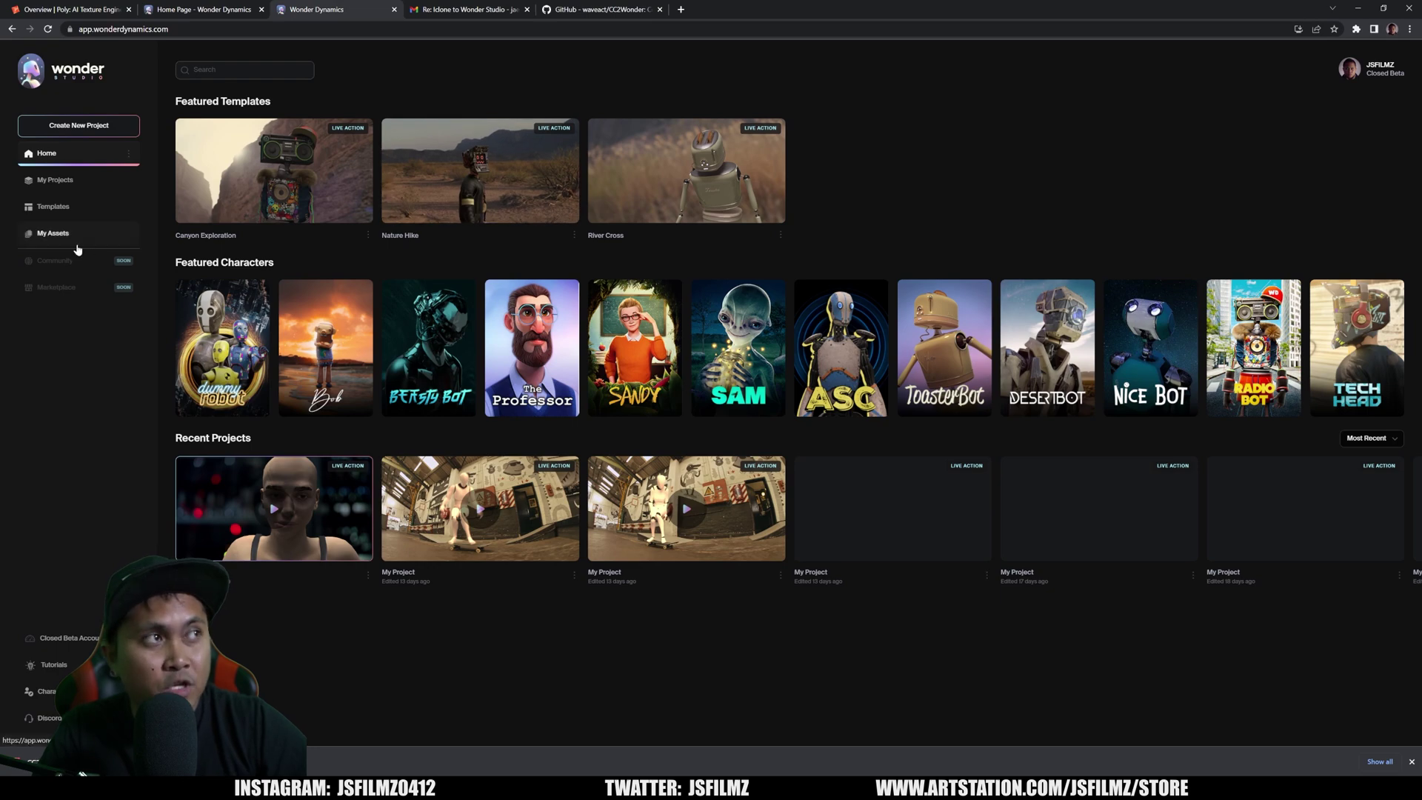
{"action": "left_click", "coordinate": [77, 244]}
{"action": "left_click", "coordinate": [1376, 123]}
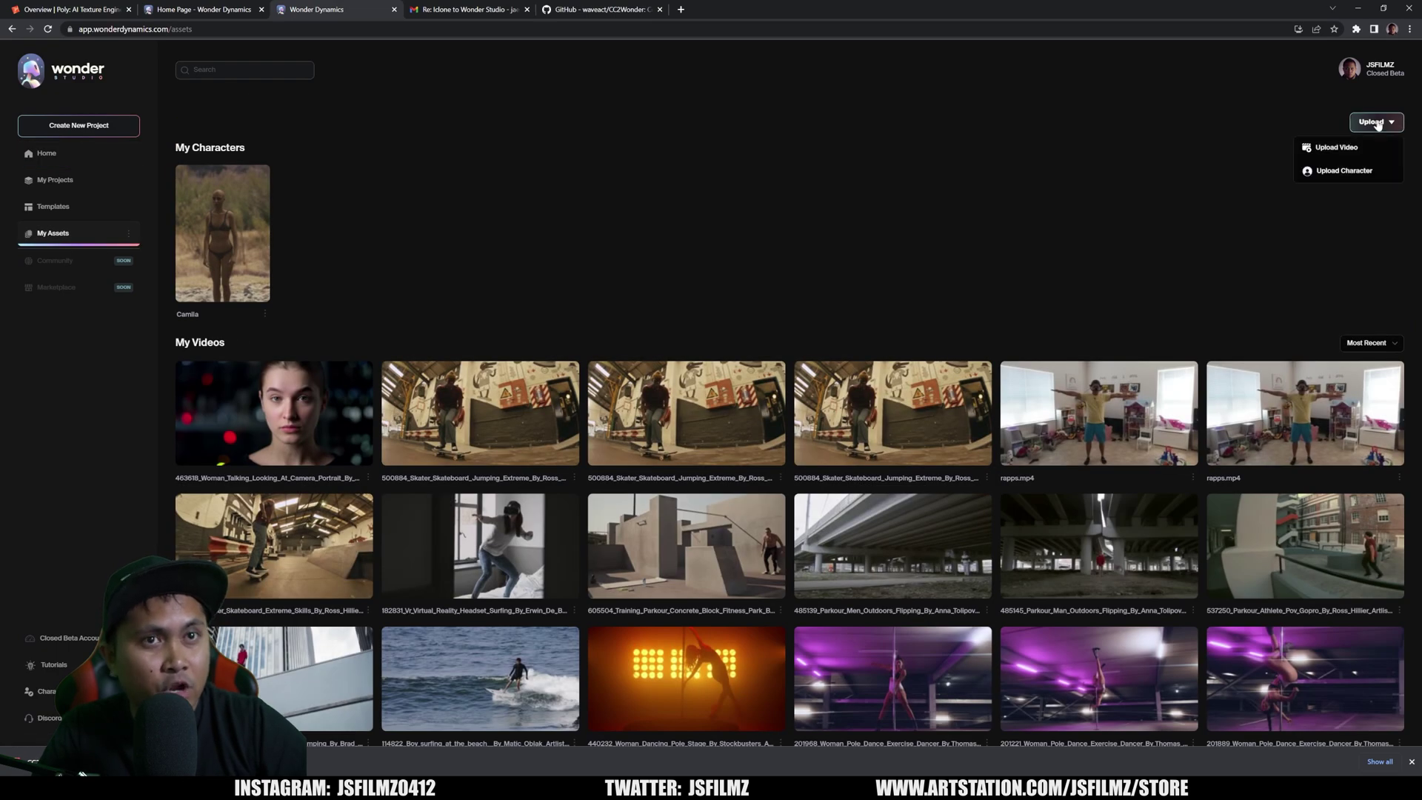
{"action": "left_click", "coordinate": [1344, 171]}
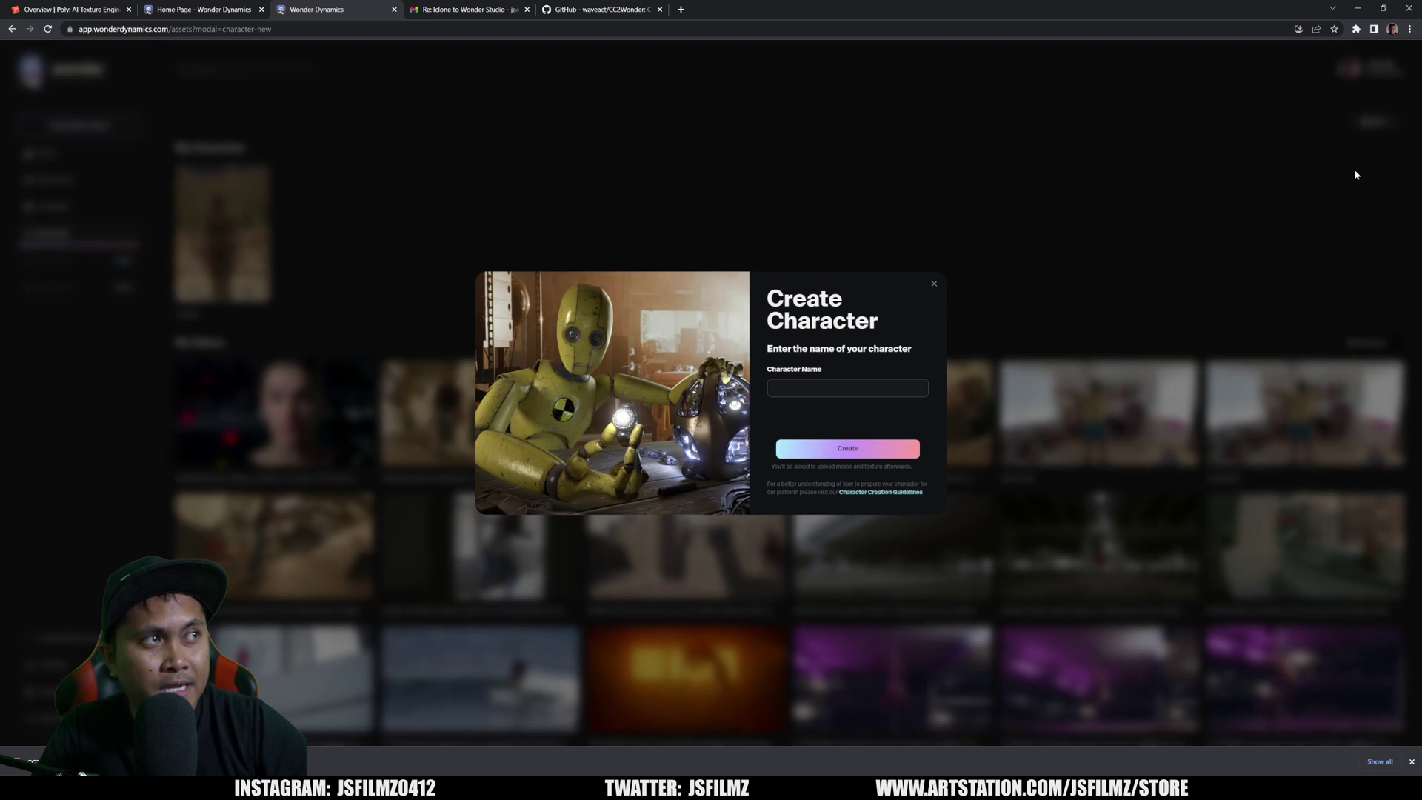
{"action": "left_click", "coordinate": [882, 386]}
- Create the character named Camila and open Desktop\exportwonder in File Explorer
{"action": "type", "text": "Camil"}
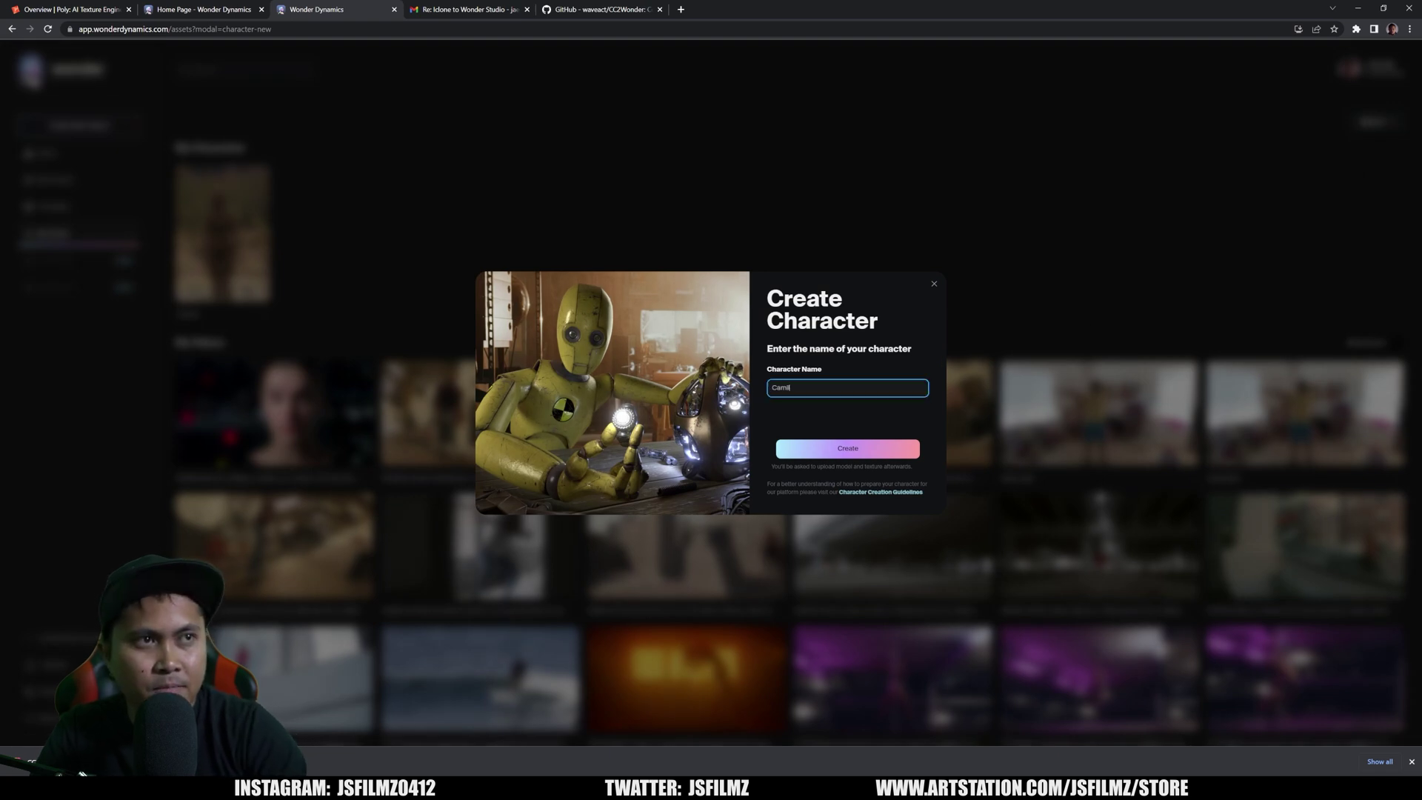
{"action": "type", "text": "a"}
{"action": "left_click", "coordinate": [852, 452]}
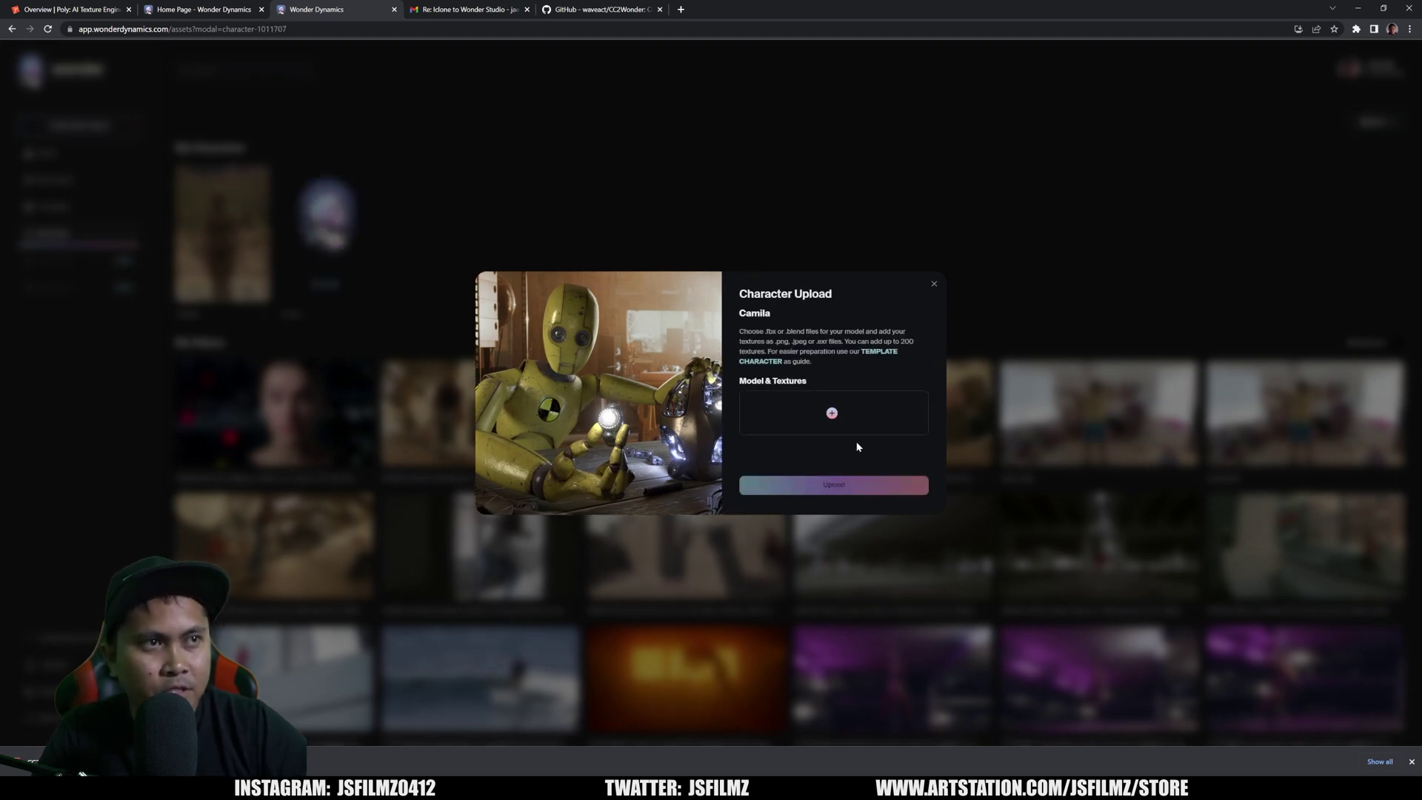
{"action": "key", "text": "super+e"}
{"action": "left_click", "coordinate": [443, 405]}
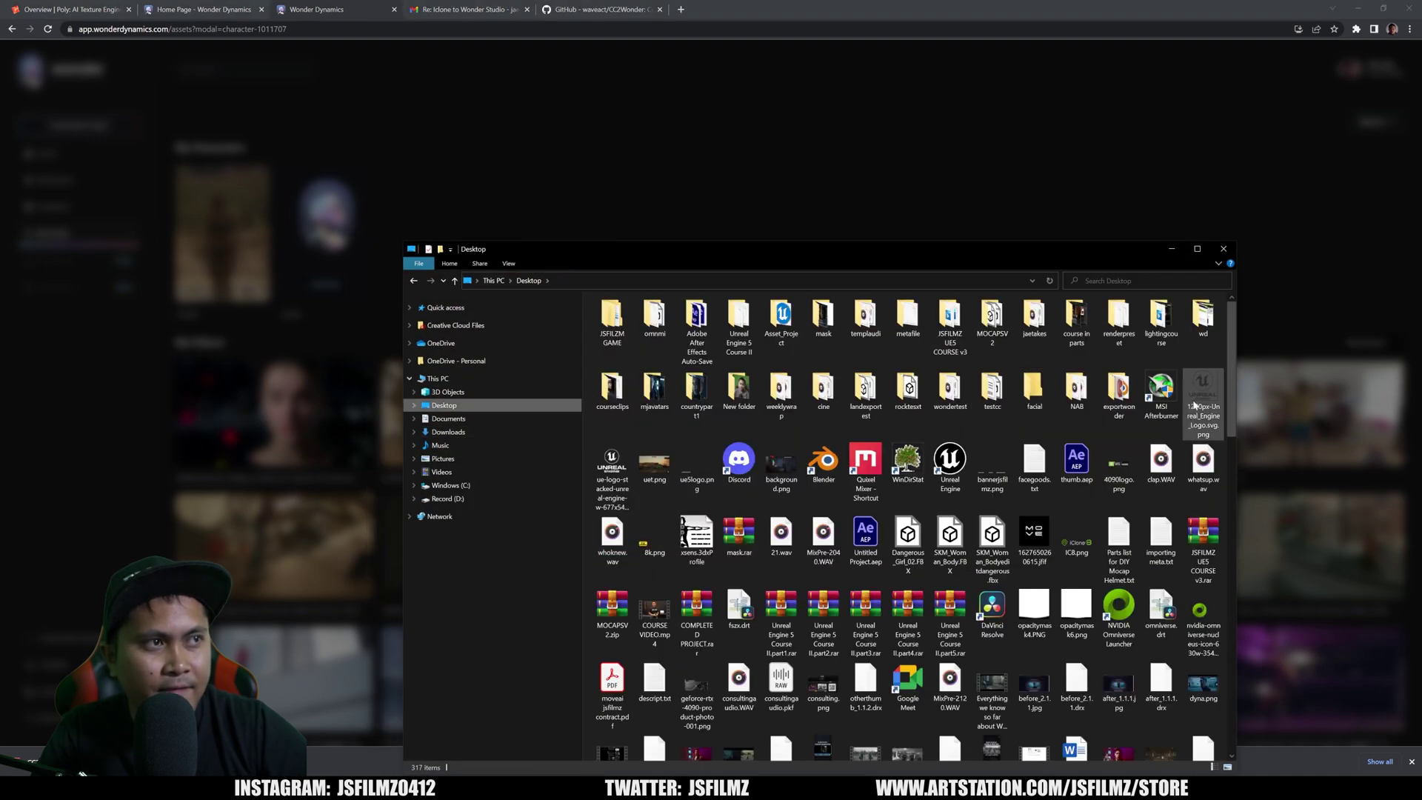
{"action": "double_click", "coordinate": [1120, 389]}
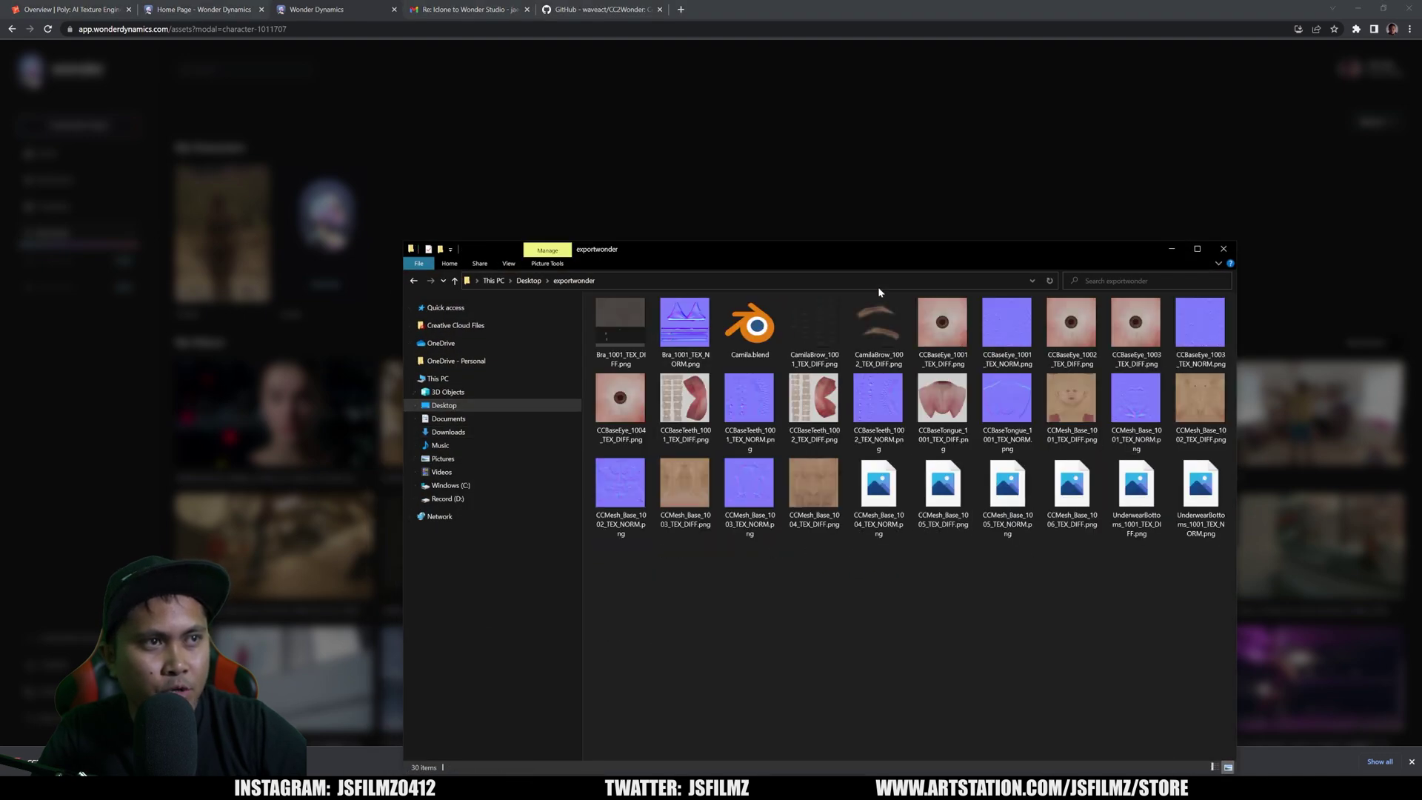
{"action": "left_click_drag", "start_coordinate": [881, 259], "coordinate": [714, 569]}
- Drop all exportwonder files into the upload box, upload them, and validate the character
{"action": "key", "text": "ctrl+a"}
{"action": "left_click_drag", "start_coordinate": [708, 640], "coordinate": [820, 415]}
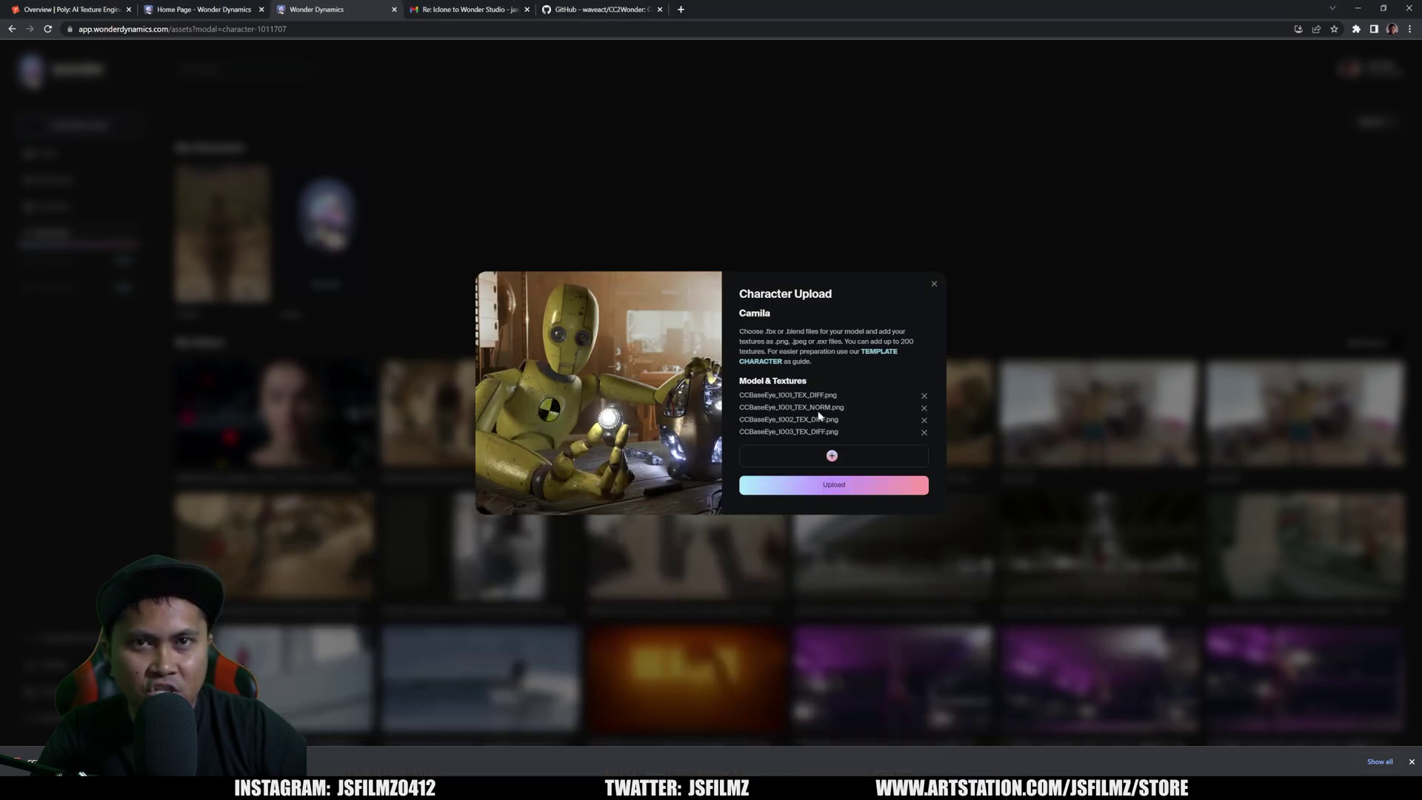
{"action": "left_click", "coordinate": [837, 485]}
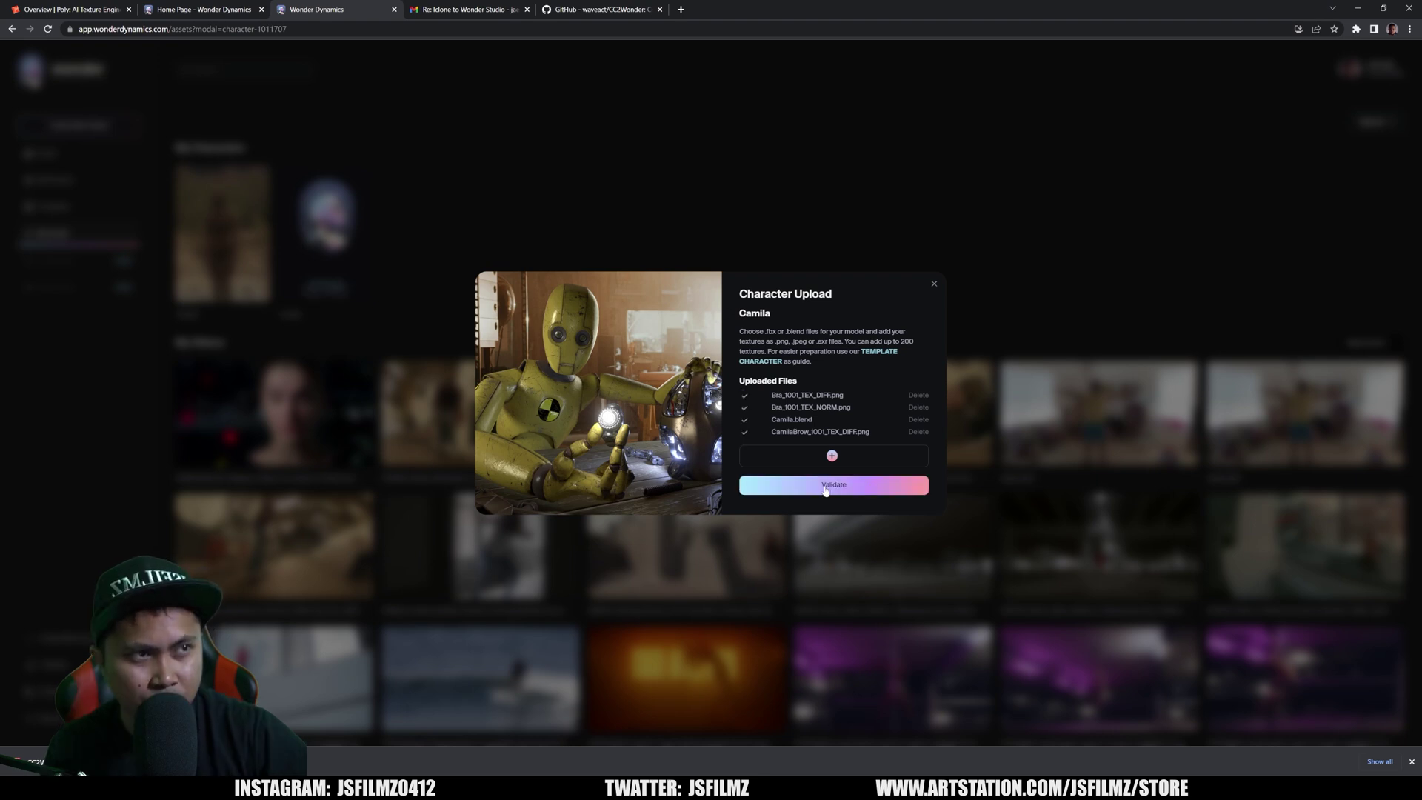
{"action": "left_click", "coordinate": [834, 486]}
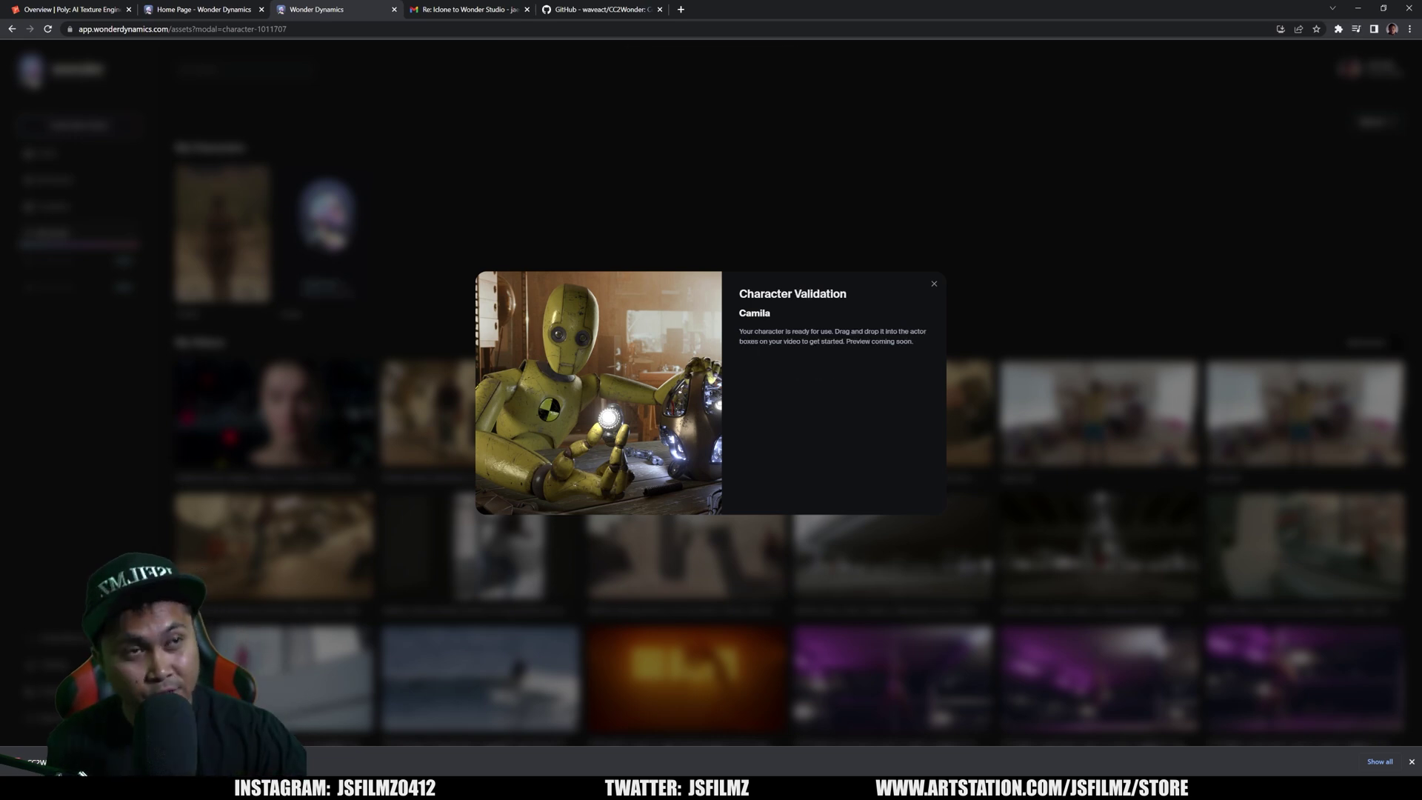
{"action": "left_click", "coordinate": [934, 287]}
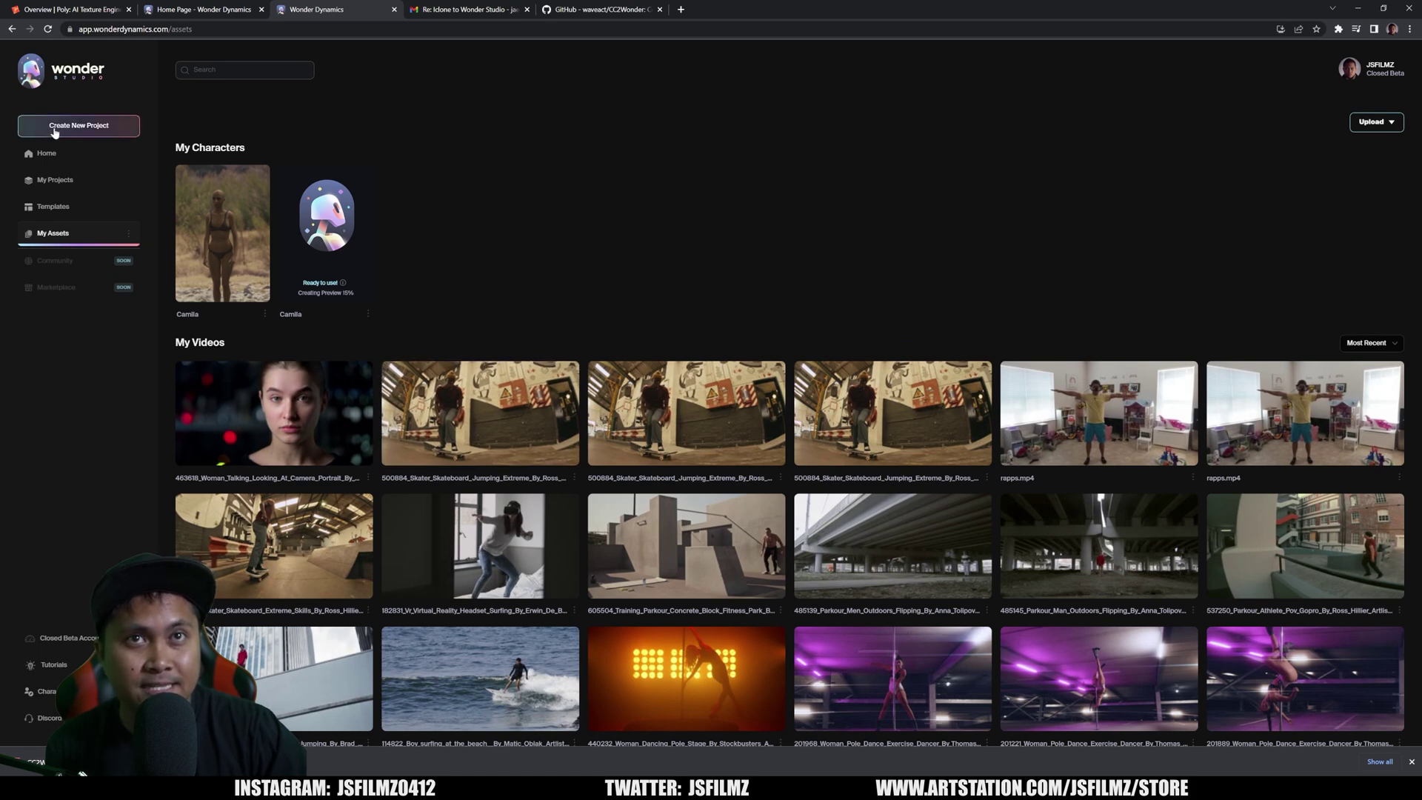
- Create a Live Action Easy project from the woman-talking video and scan the frame for actors
{"action": "left_click", "coordinate": [80, 127]}
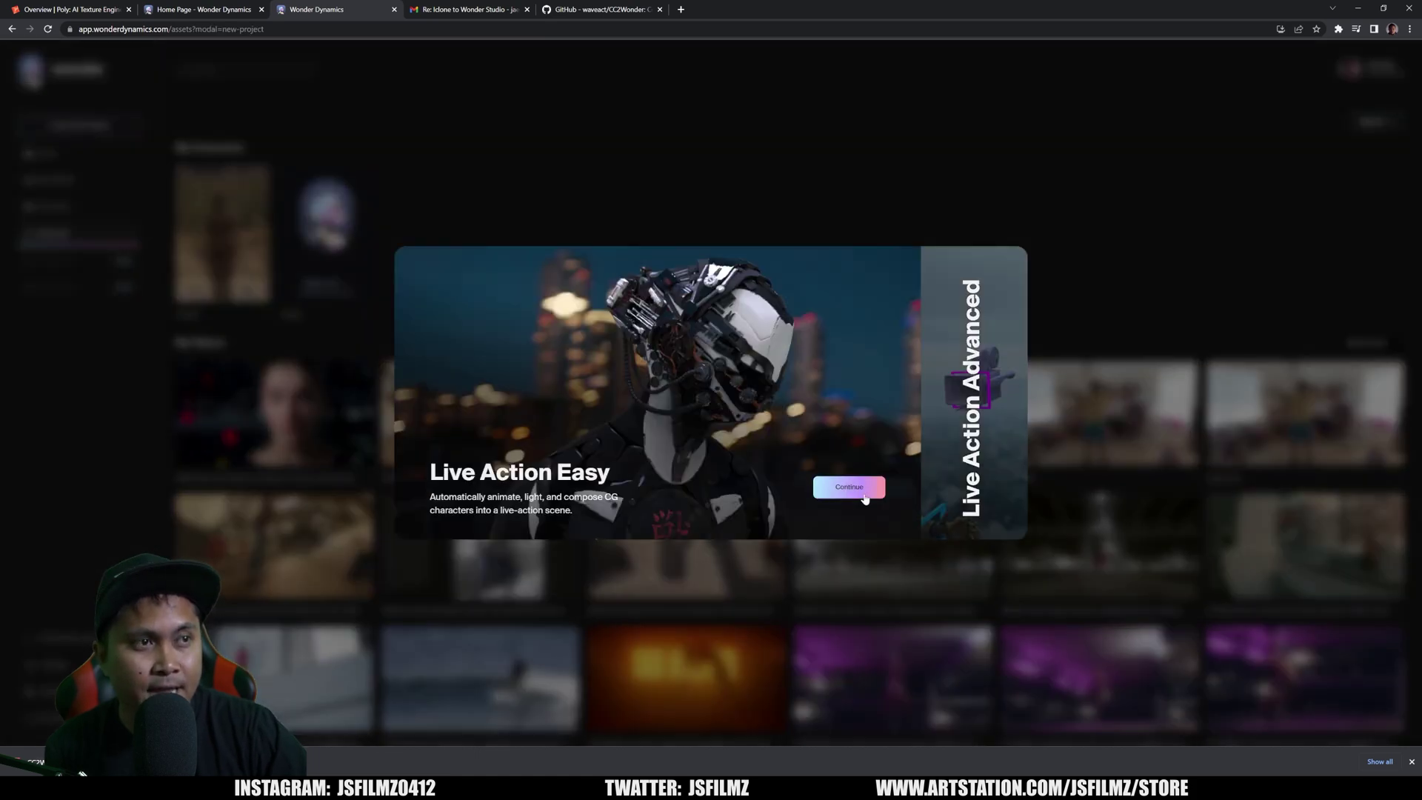
{"action": "left_click", "coordinate": [858, 492]}
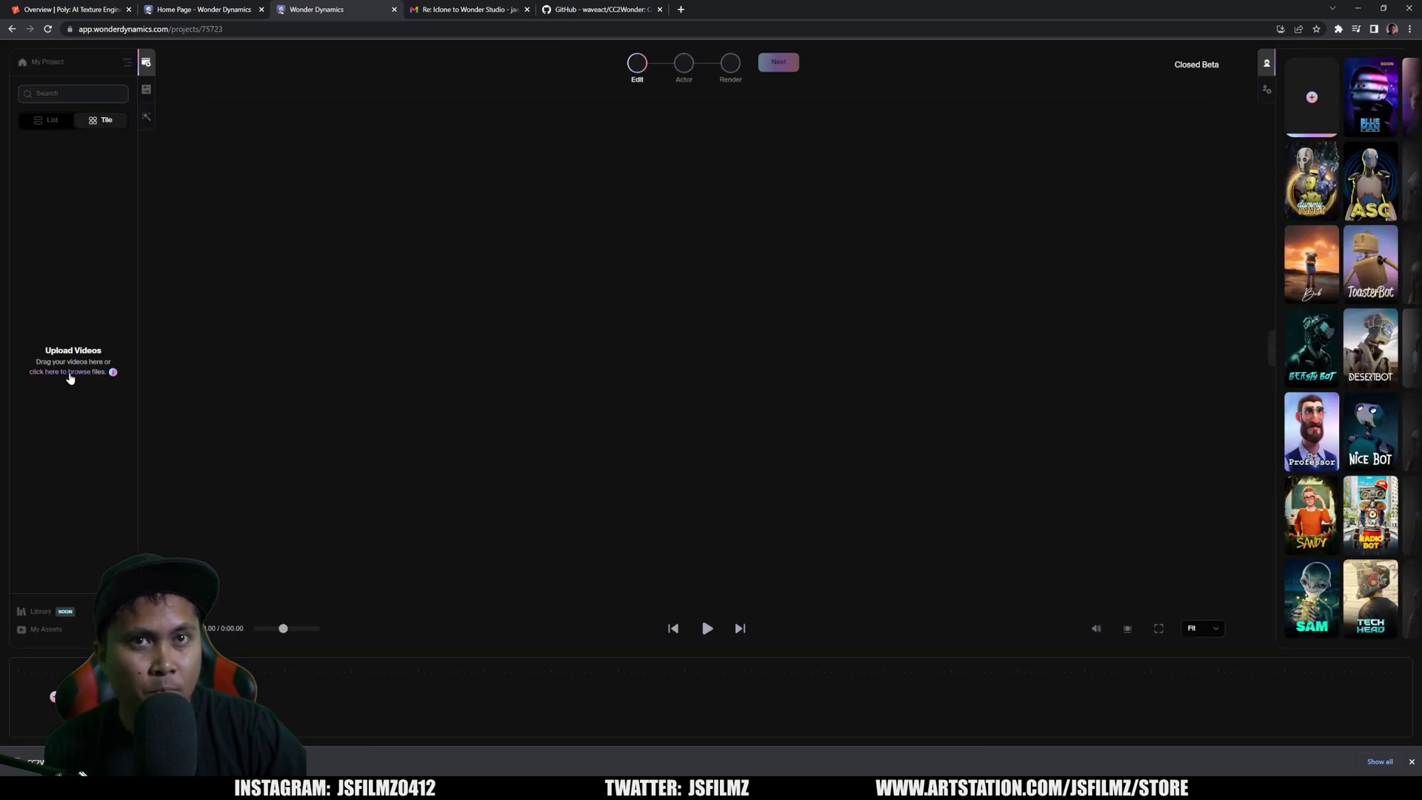
{"action": "left_click", "coordinate": [69, 372]}
{"action": "double_click", "coordinate": [136, 120]}
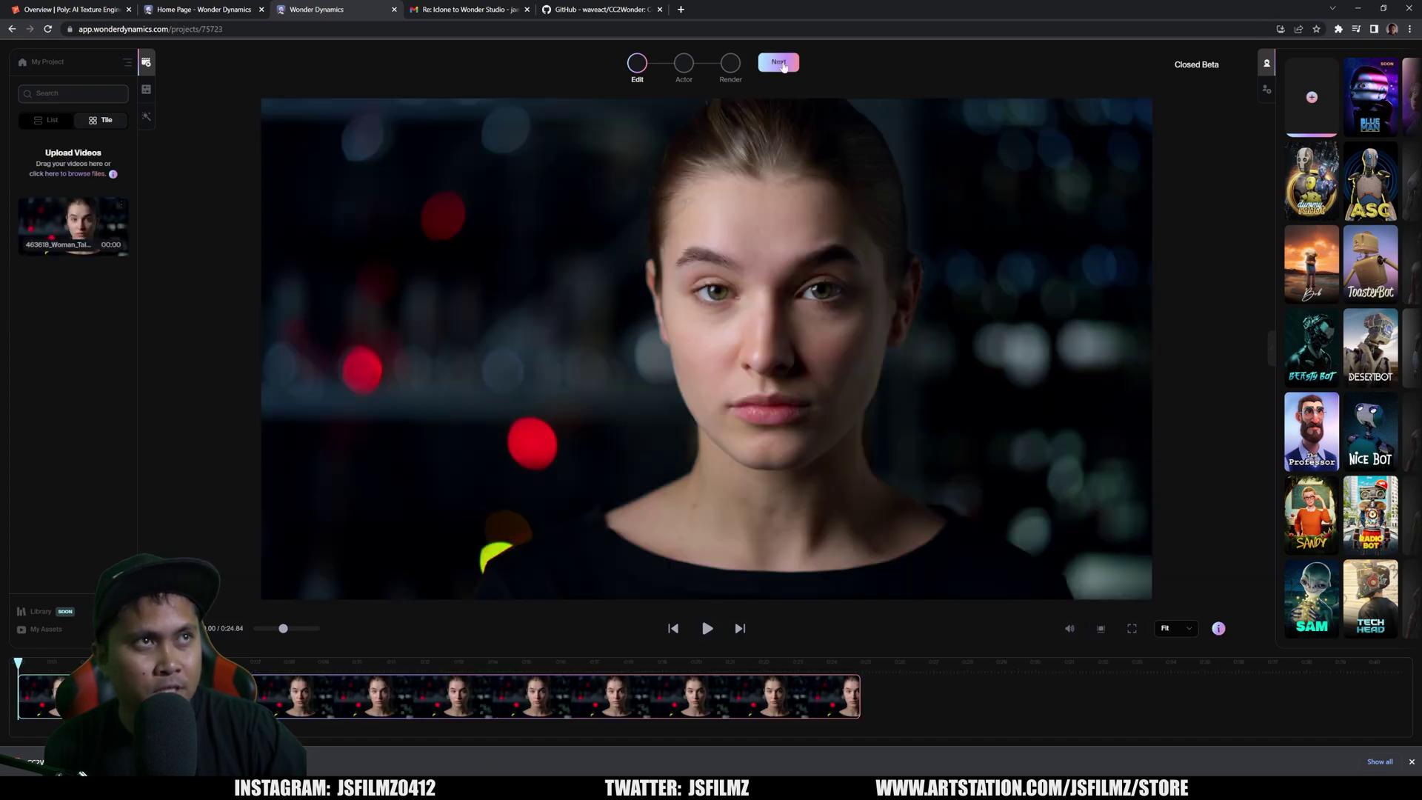
{"action": "left_click", "coordinate": [776, 62]}
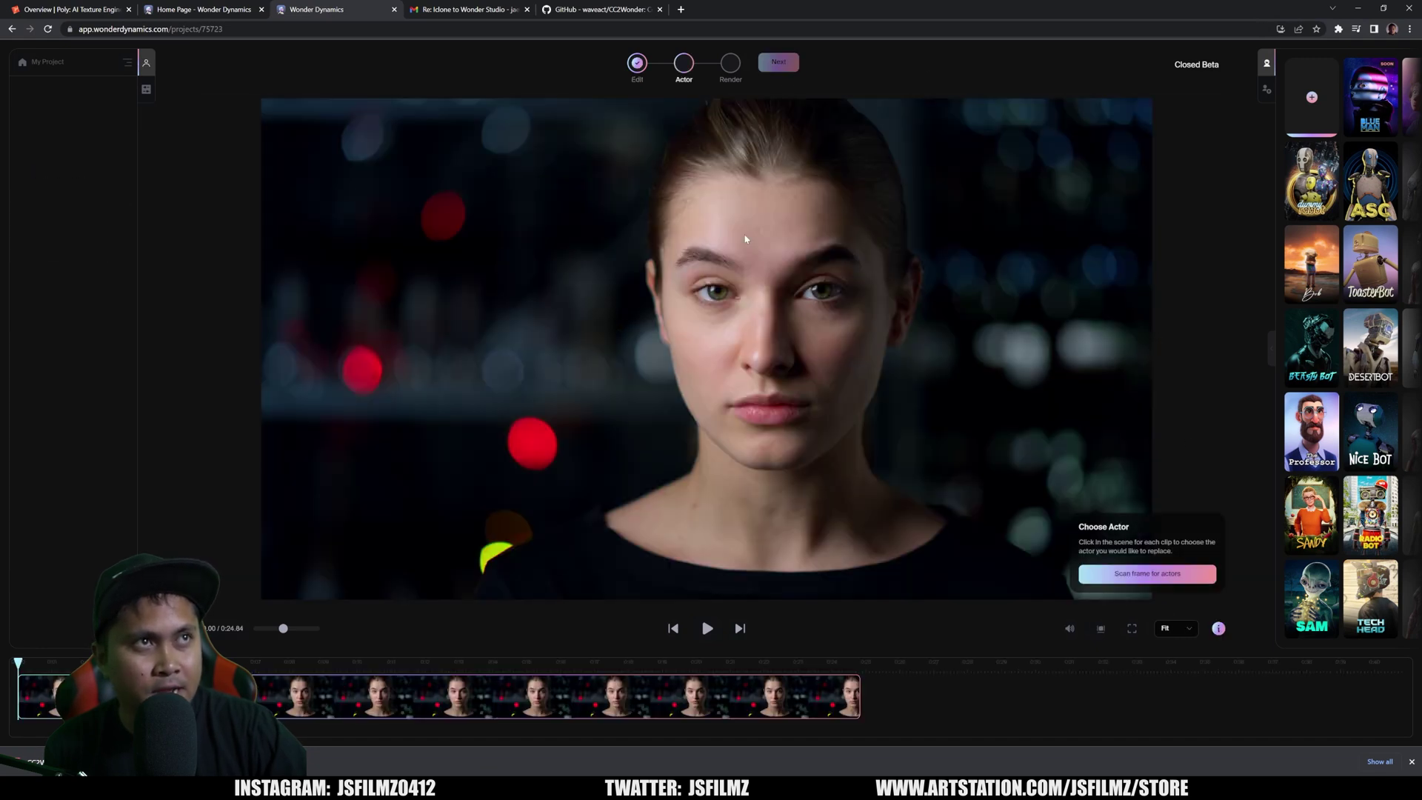
{"action": "left_click", "coordinate": [1138, 575]}
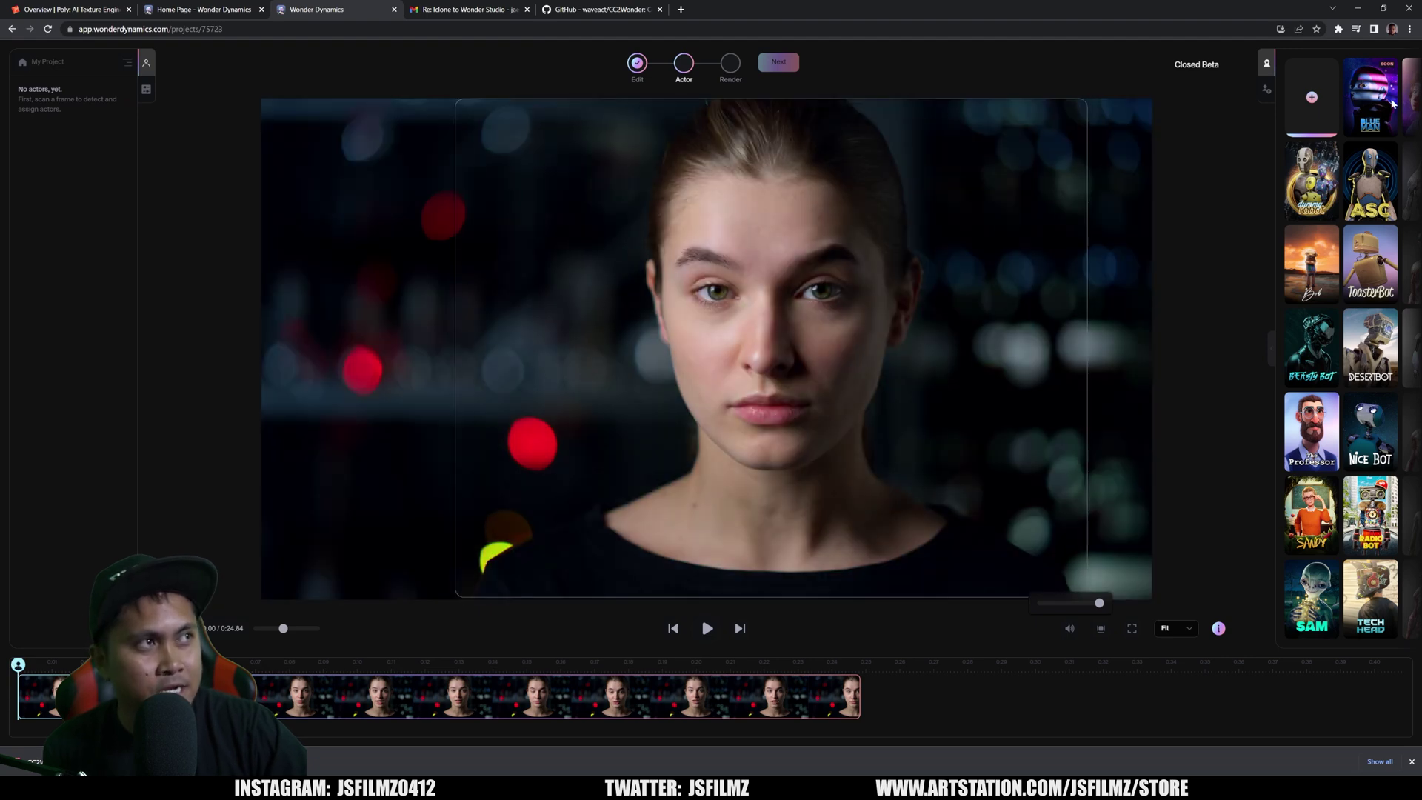
- Drag Camila from the custom characters onto the woman's Actor 1 box, then return to the home page
{"action": "left_click", "coordinate": [1266, 92]}
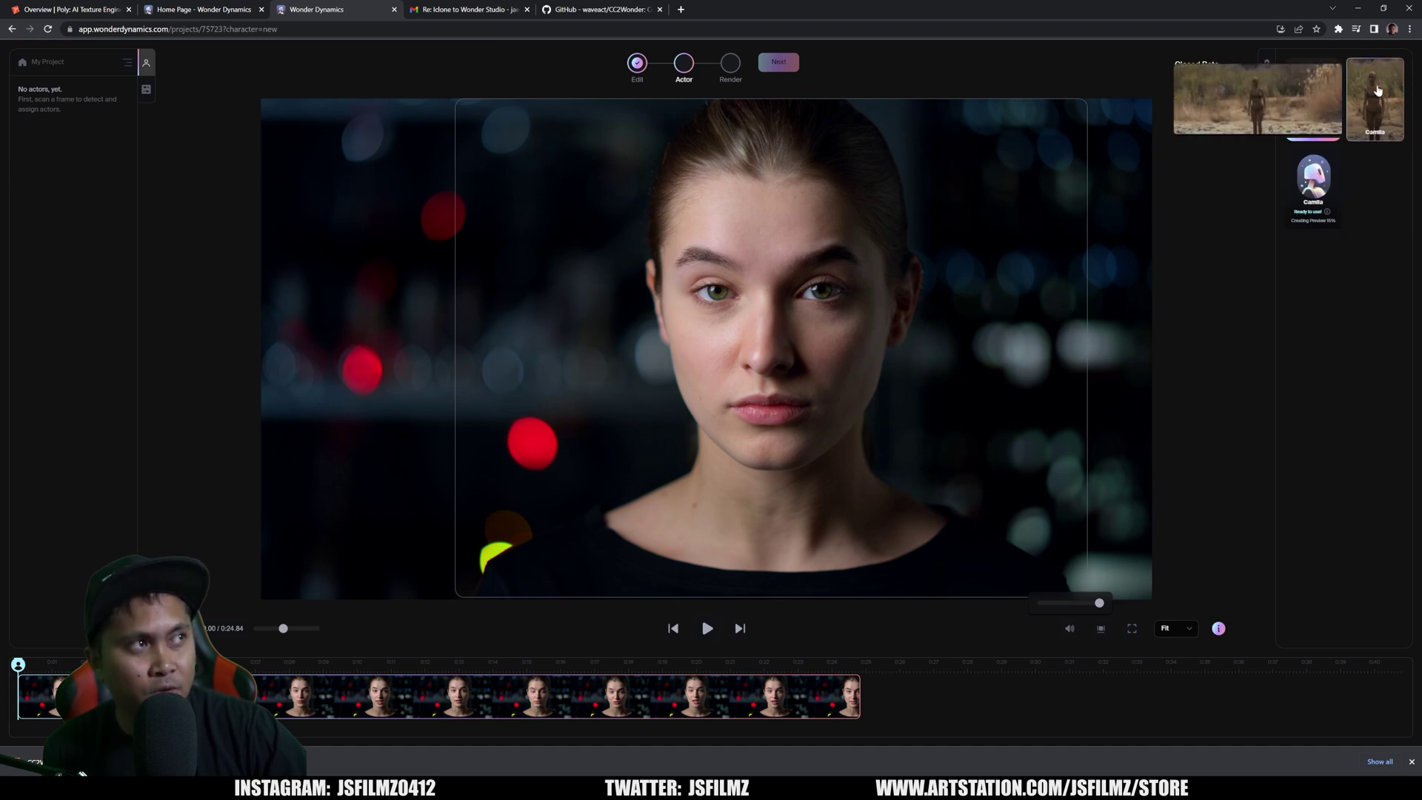
{"action": "left_click_drag", "start_coordinate": [1313, 181], "coordinate": [832, 318]}
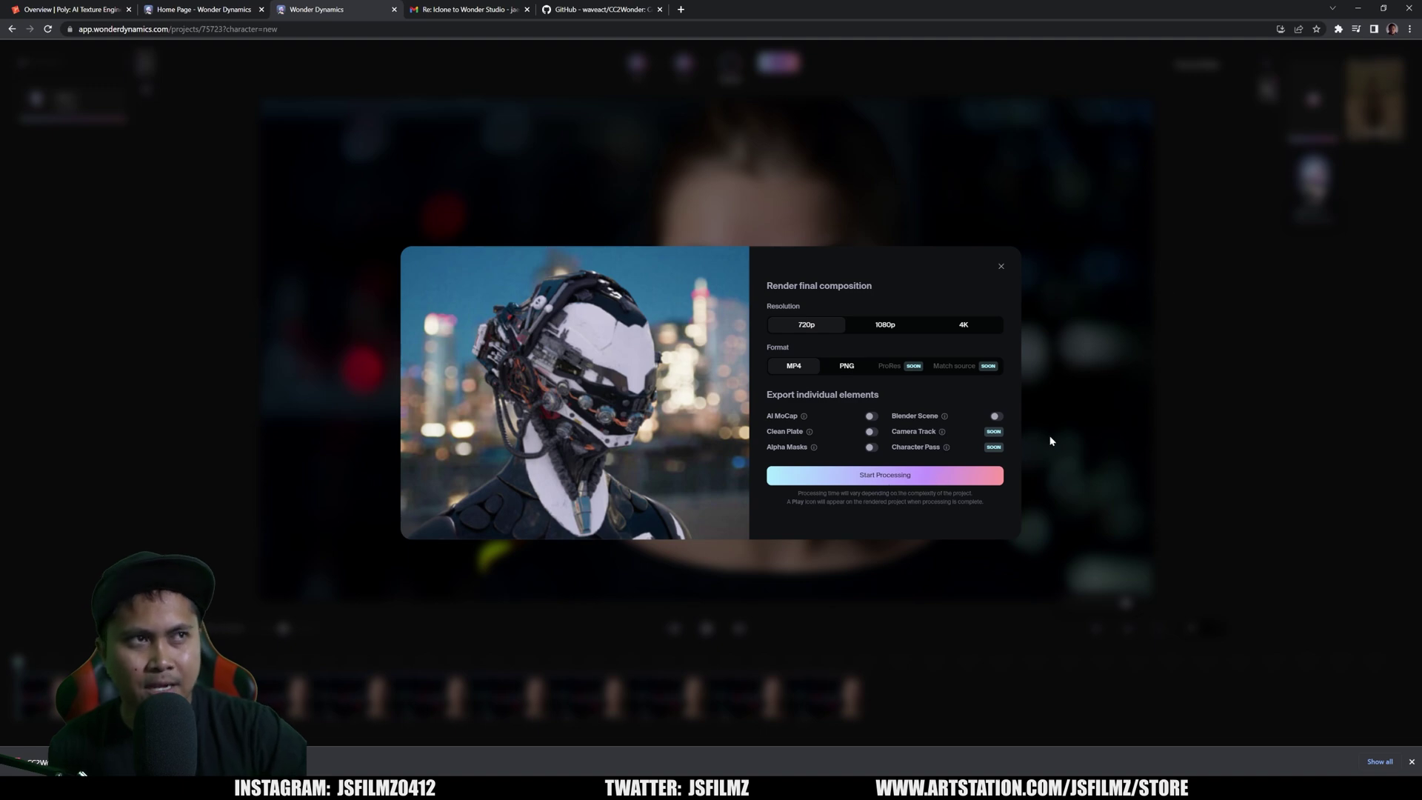
{"action": "left_click", "coordinate": [998, 269]}
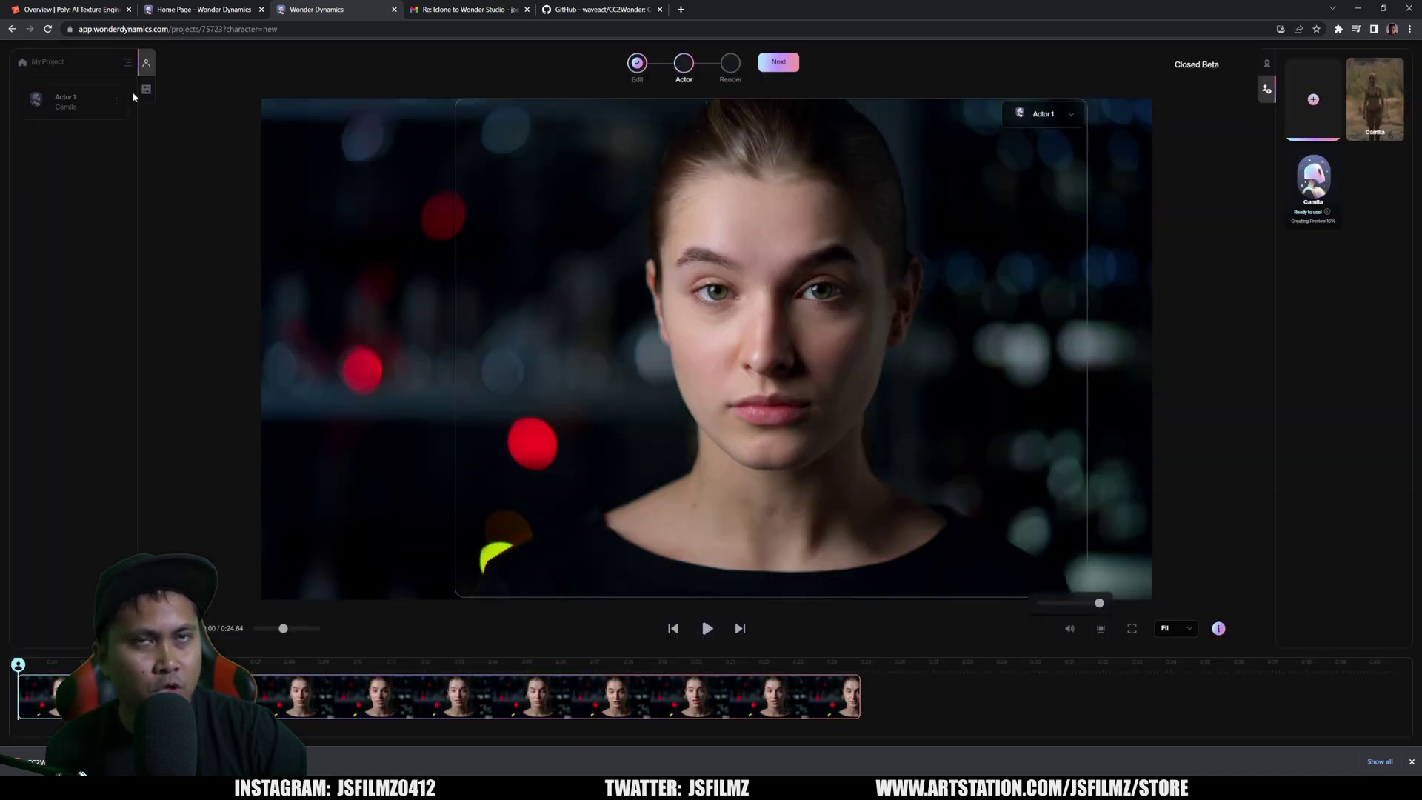
{"action": "left_click", "coordinate": [13, 68]}
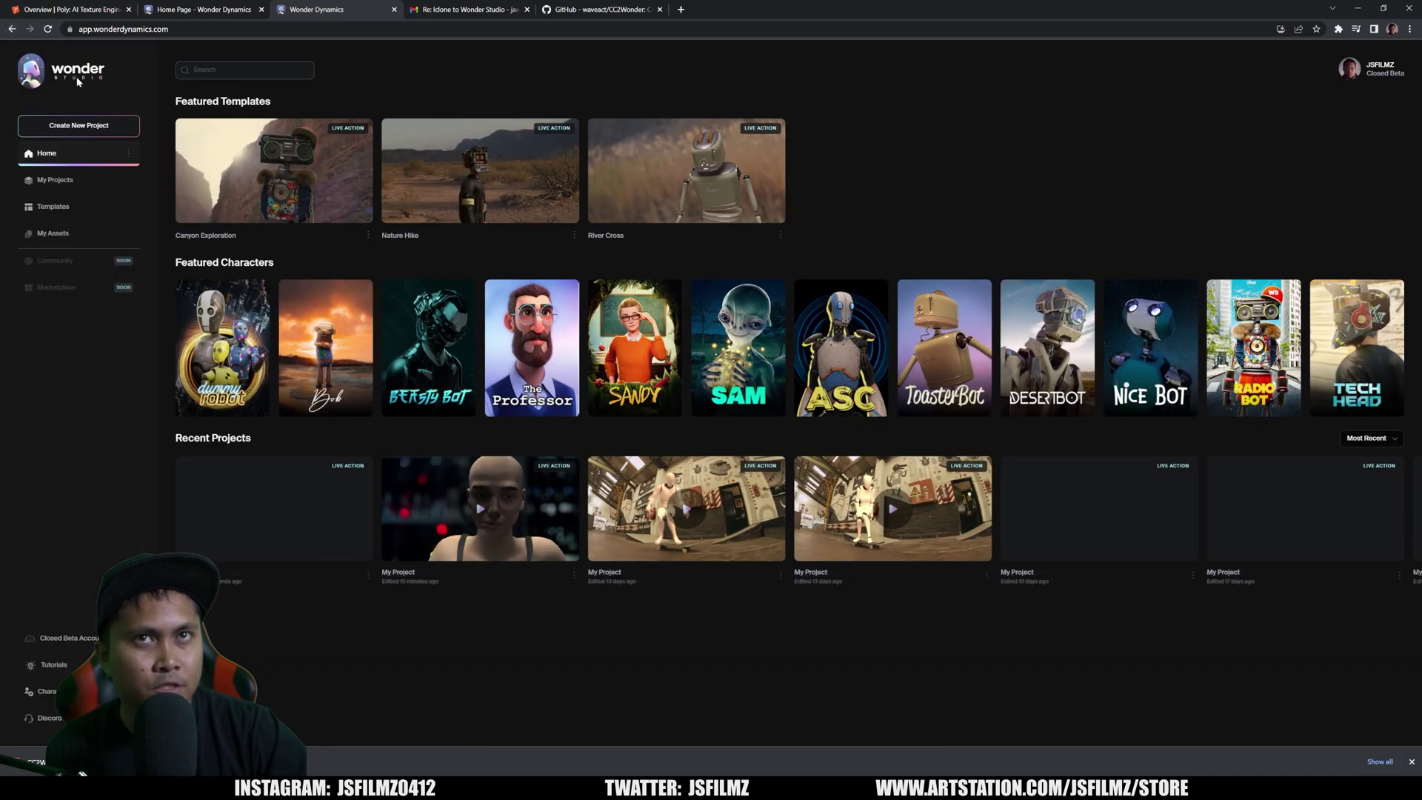
- Open the rendered project from My Projects and play its 24-second preview with CG Camila
{"action": "left_click", "coordinate": [65, 184]}
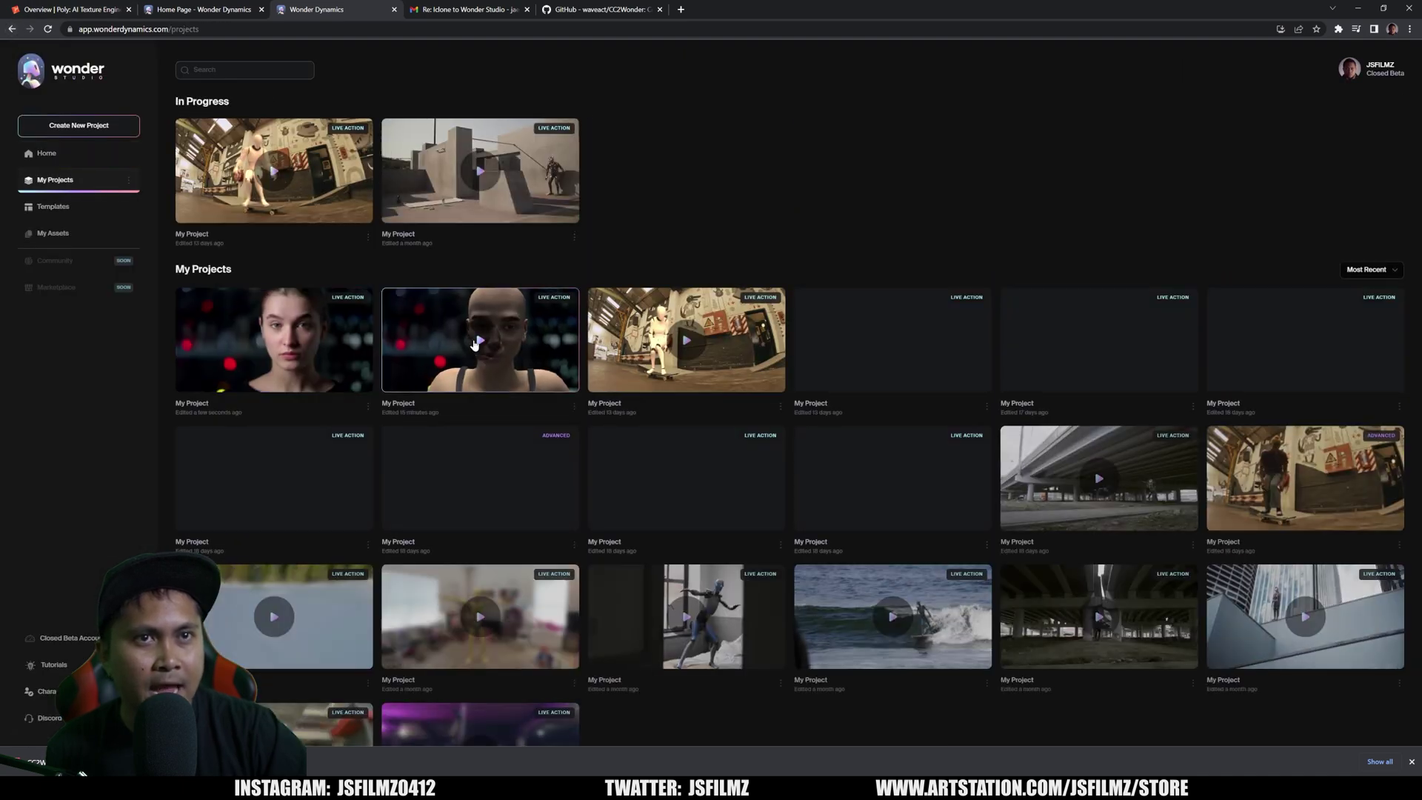
{"action": "left_click", "coordinate": [476, 342]}
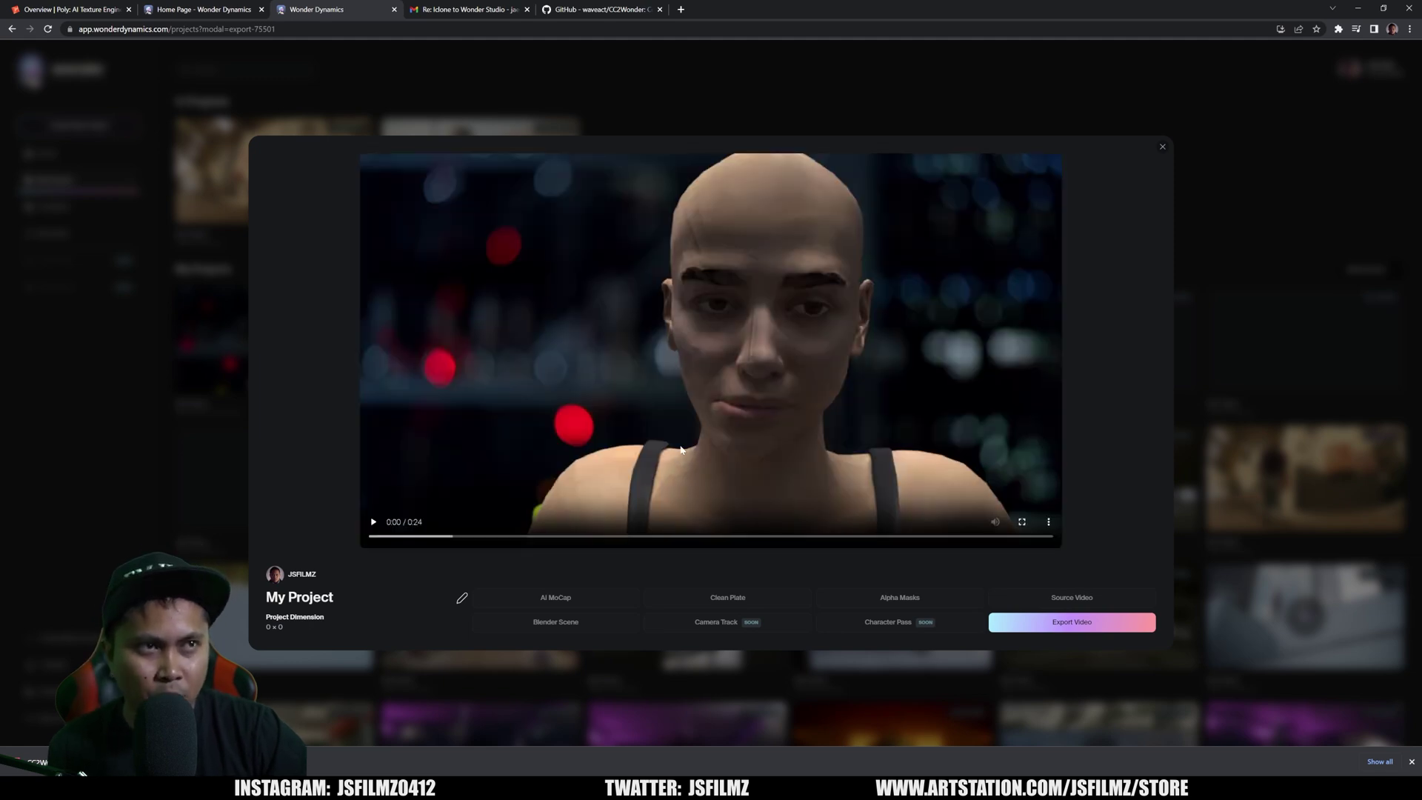
{"action": "left_click", "coordinate": [374, 525]}
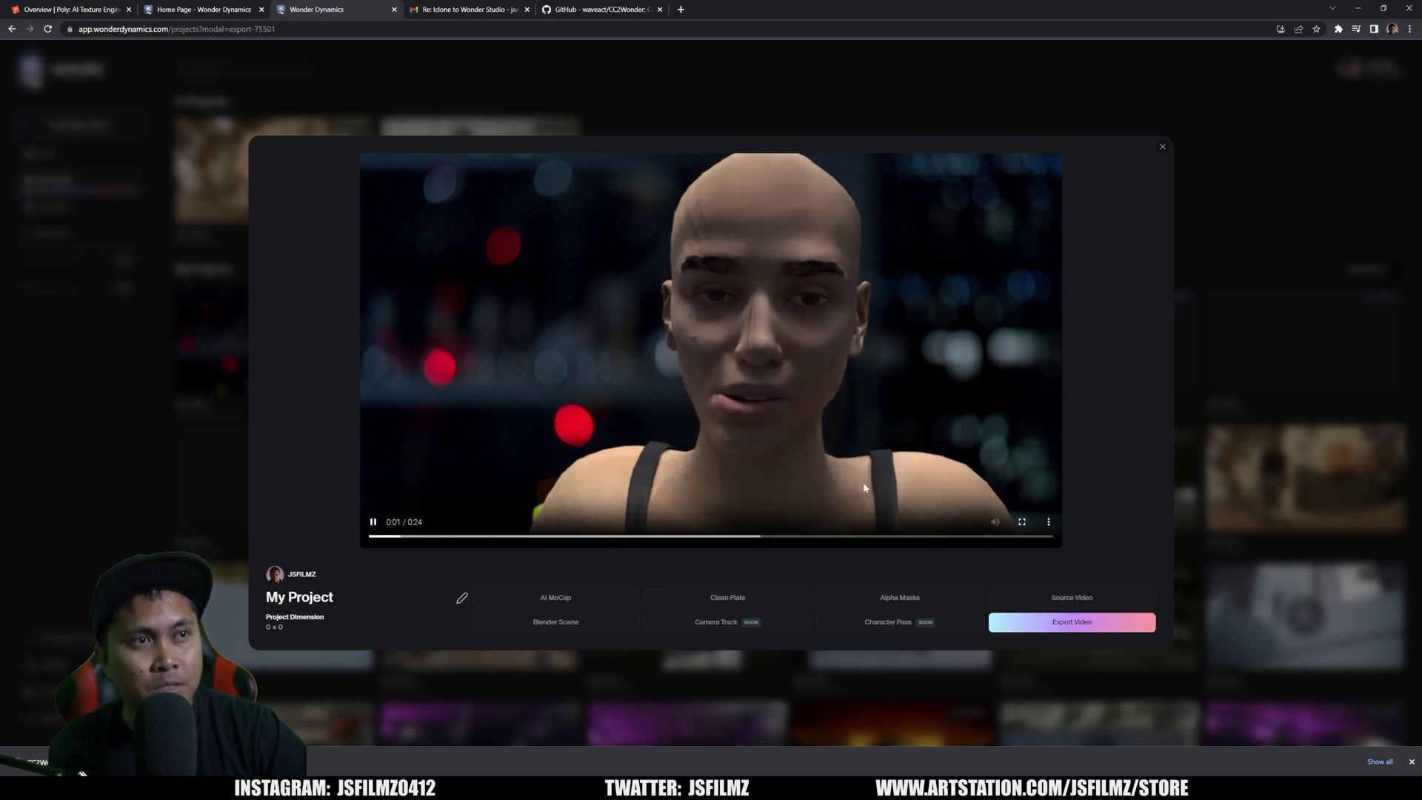